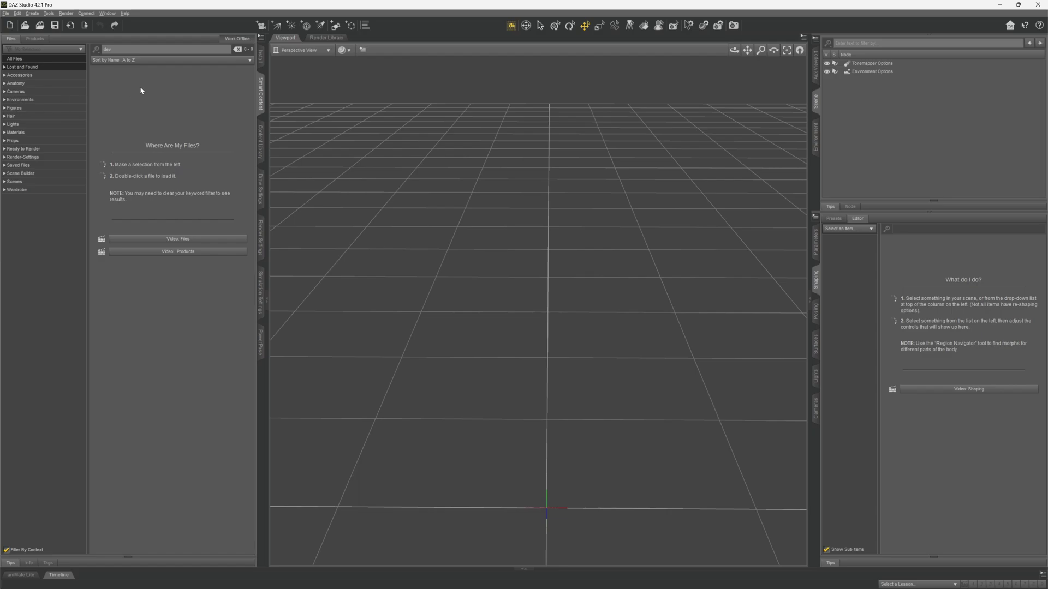
# Step: Load the Genesis 9 Dev Load figure into the empty scene and set its mesh Resolution Level to Base
pyautogui.click(25, 108)
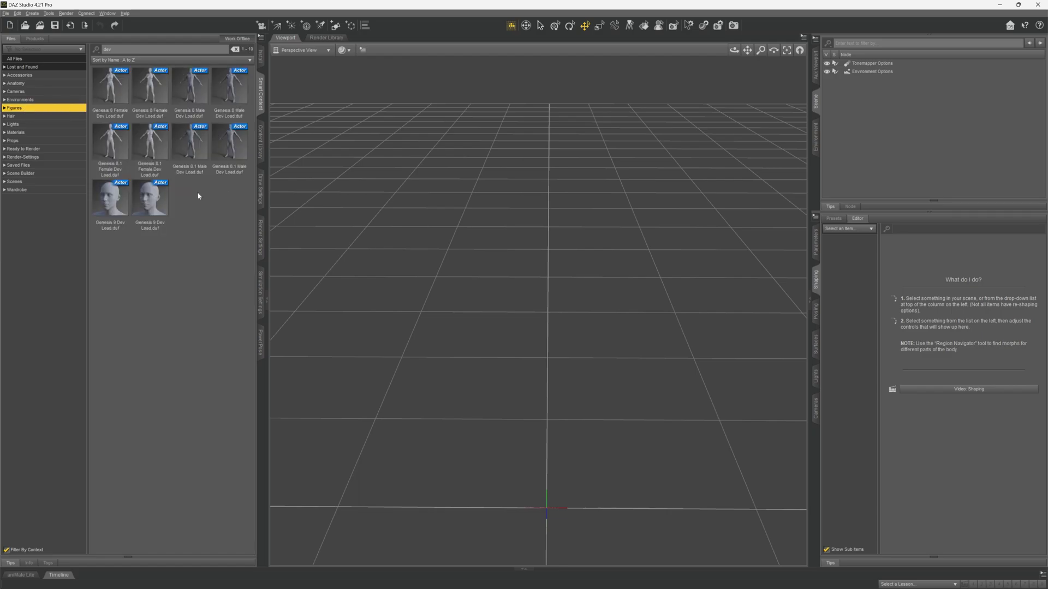
pyautogui.doubleClick(156, 205)
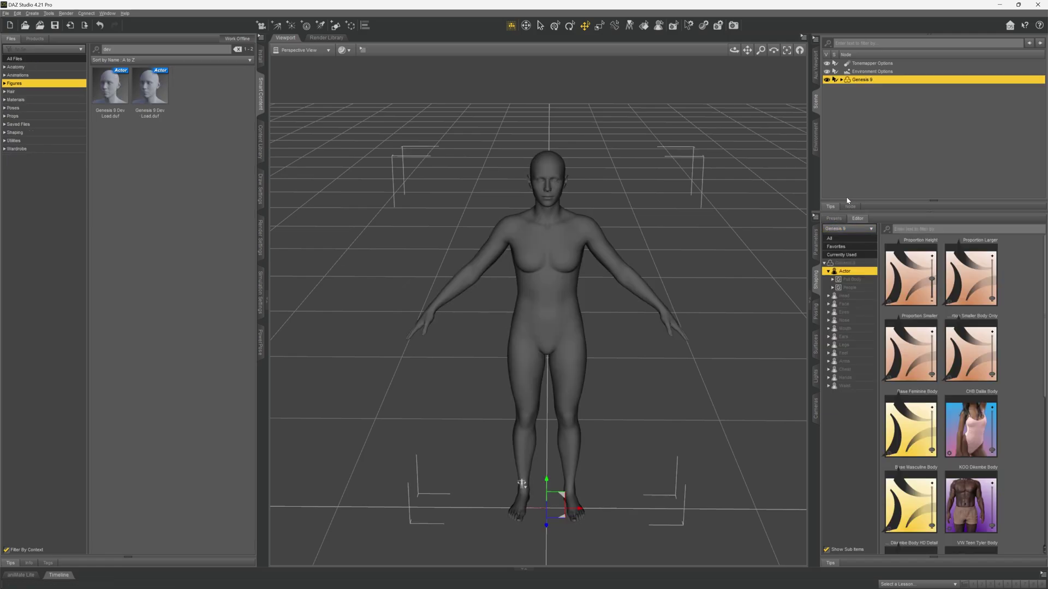
pyautogui.click(817, 238)
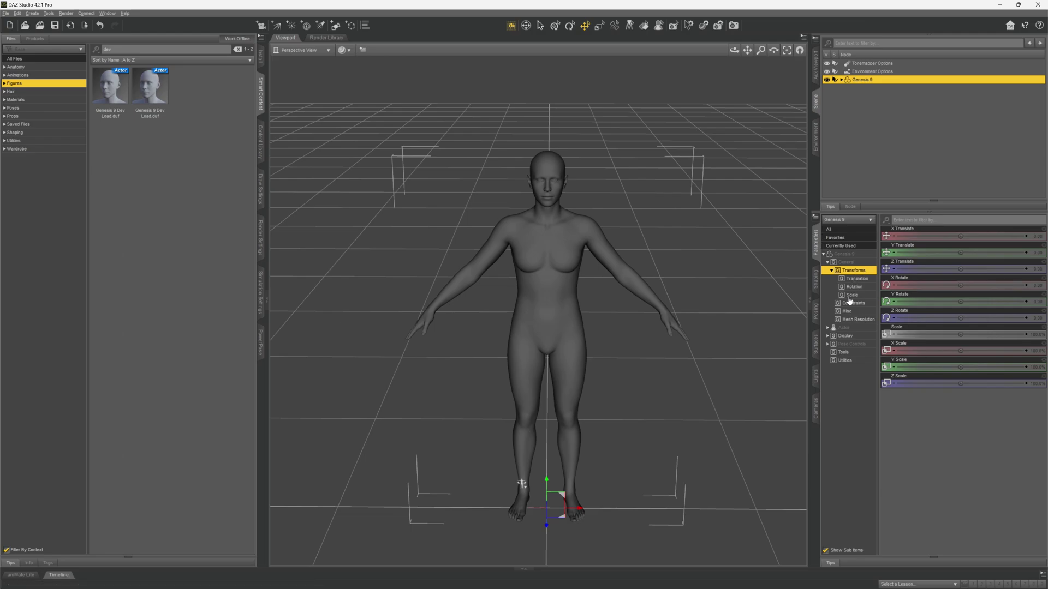
pyautogui.click(852, 322)
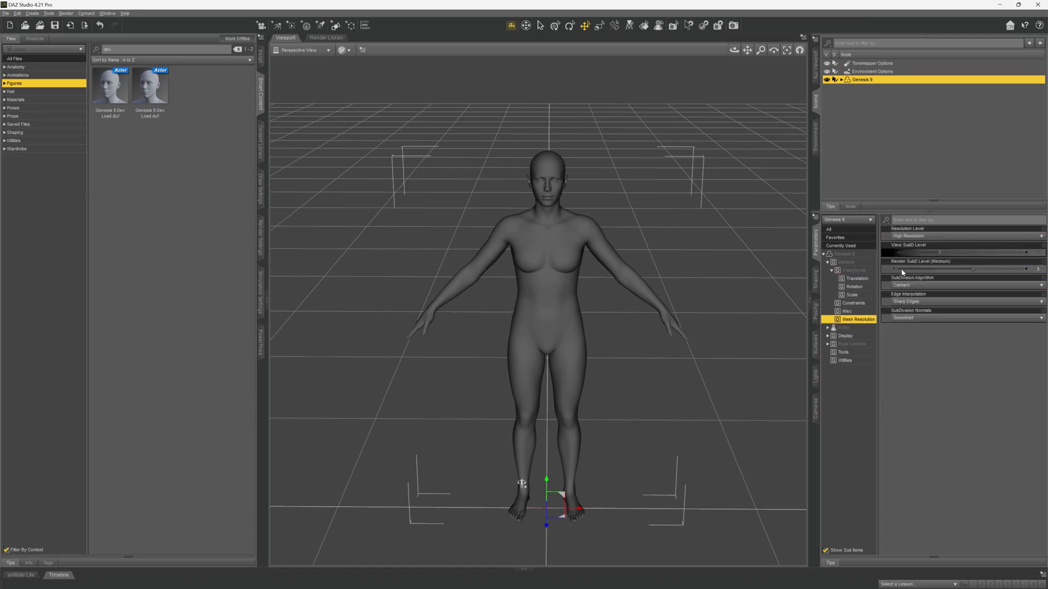
pyautogui.click(922, 237)
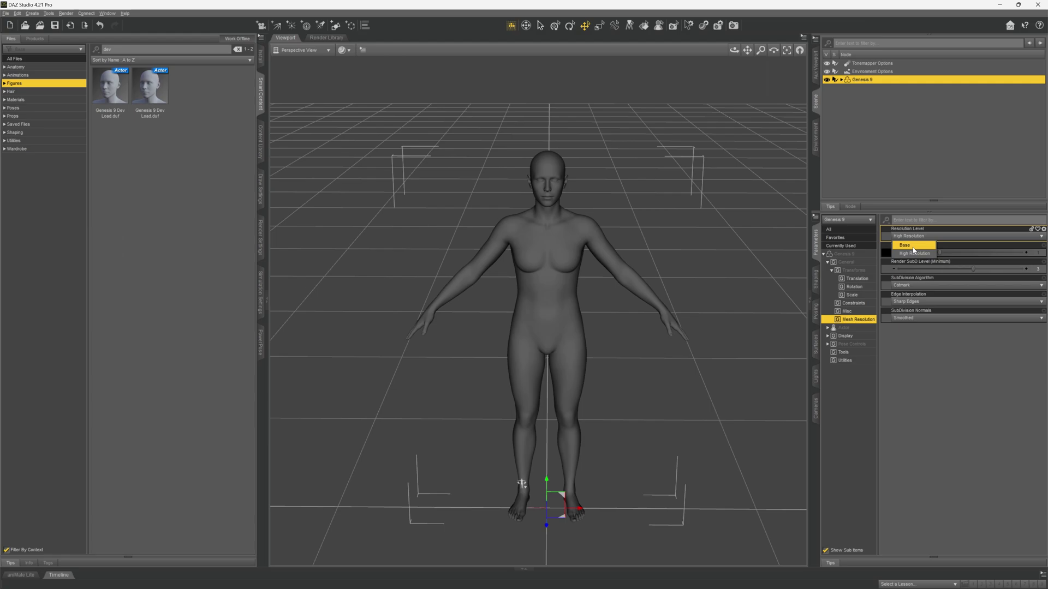
pyautogui.click(914, 247)
# Step: Start exporting the figure to the Morph Creation folder as a Wavefront Object file named genesis_9
pyautogui.click(6, 13)
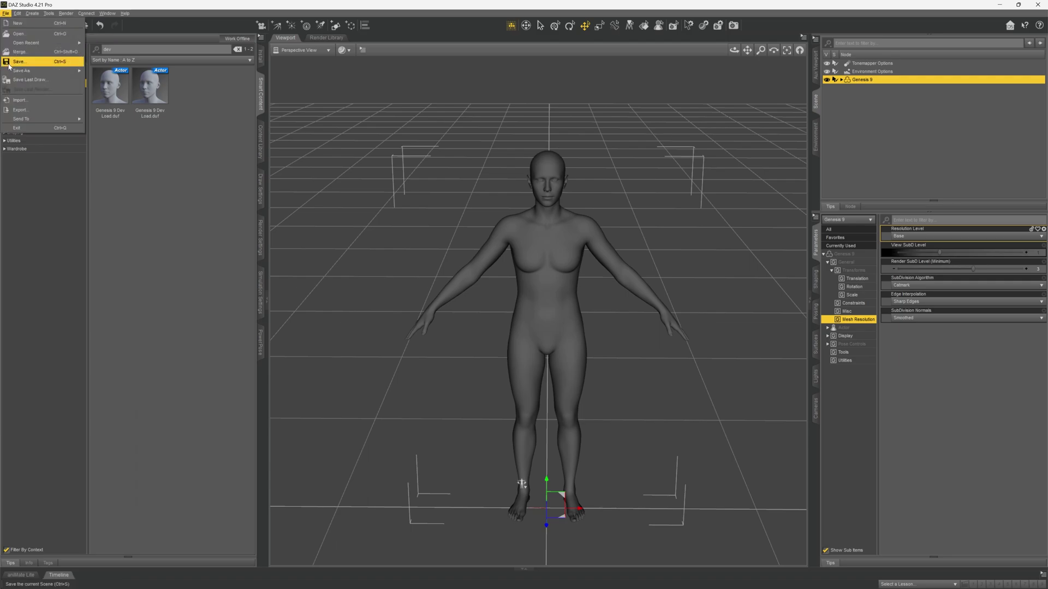
pyautogui.click(39, 113)
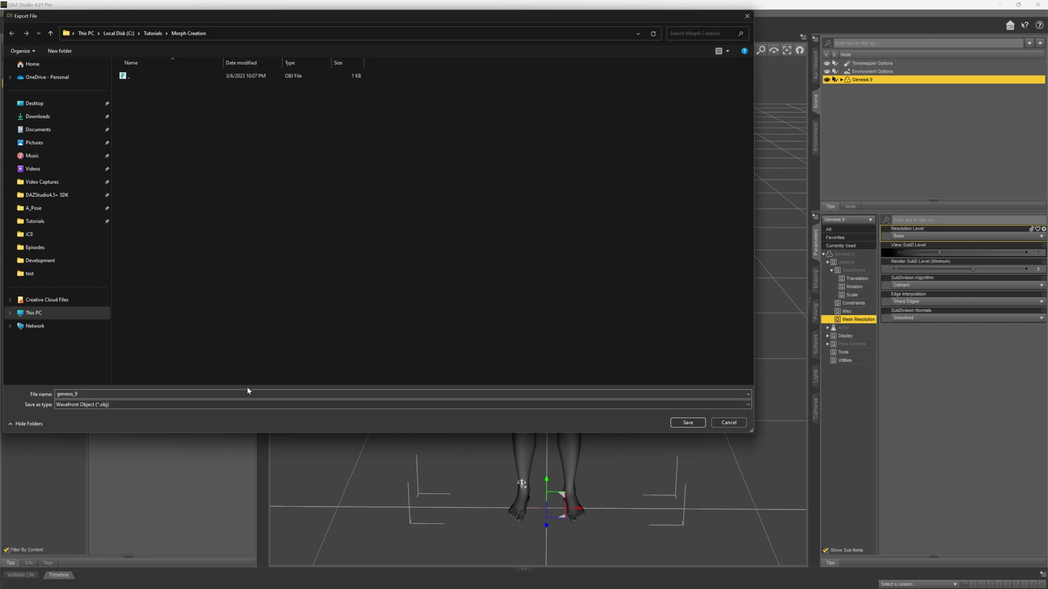
pyautogui.click(682, 425)
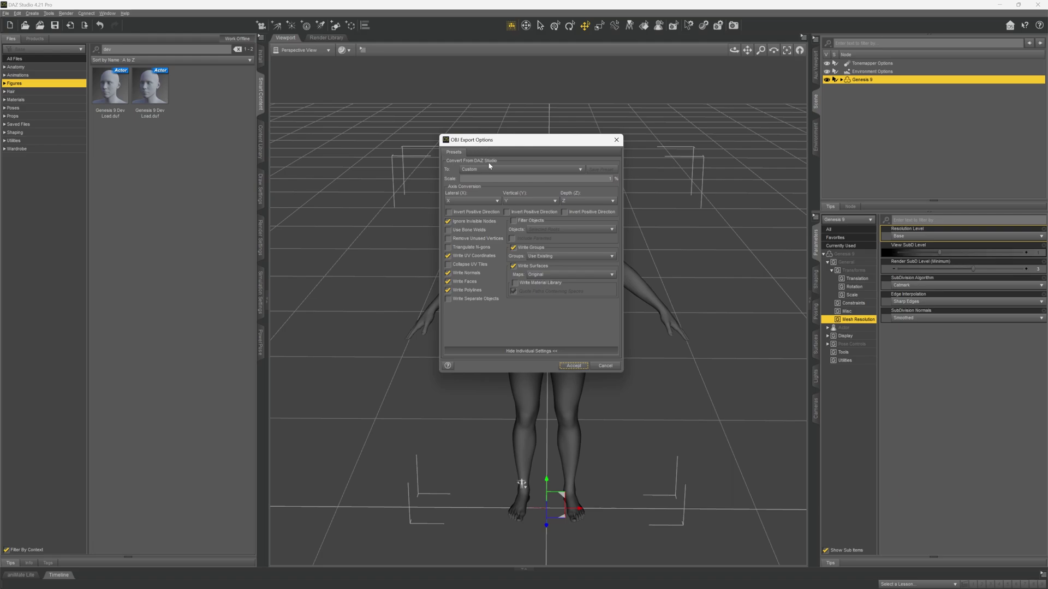
# Step: Base the OBJ export on the DAZ Studio (1 unit = 1cm) preset and set the scale to 1%
pyautogui.click(490, 169)
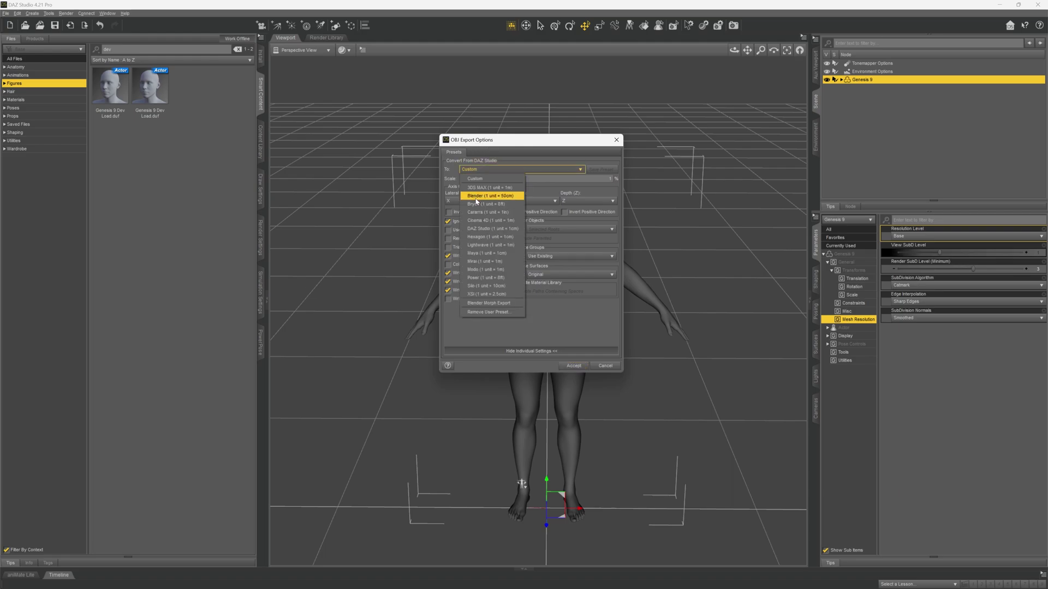
pyautogui.click(487, 229)
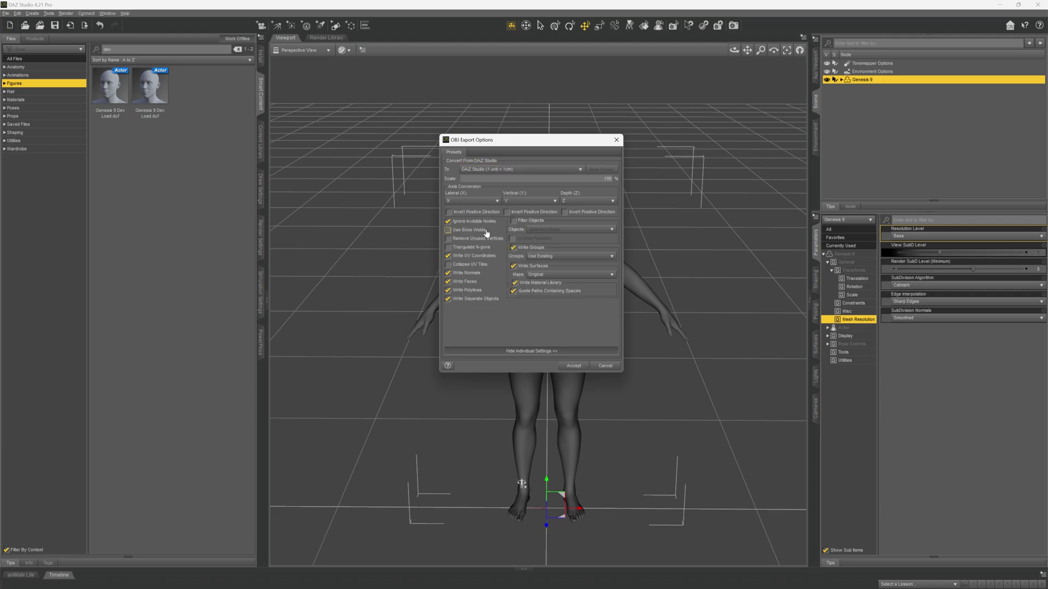
pyautogui.click(501, 175)
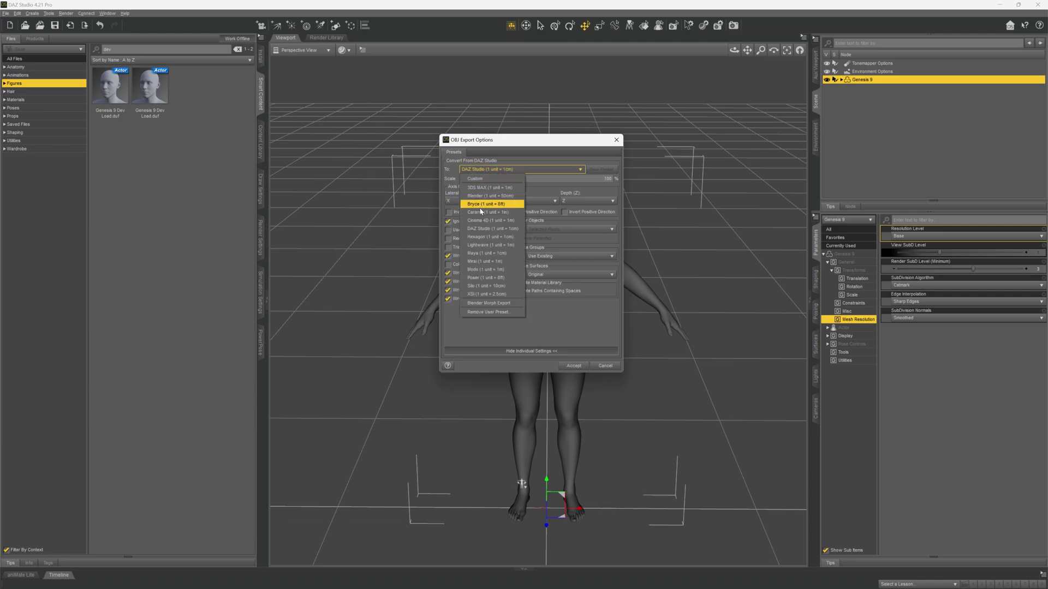
pyautogui.click(500, 198)
pyautogui.click(496, 173)
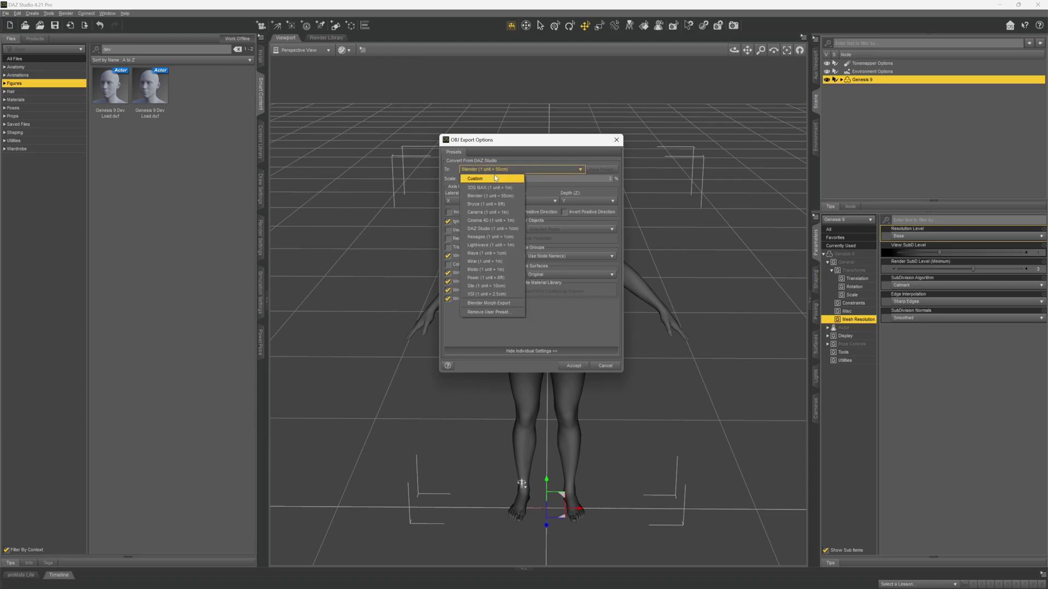
pyautogui.click(488, 230)
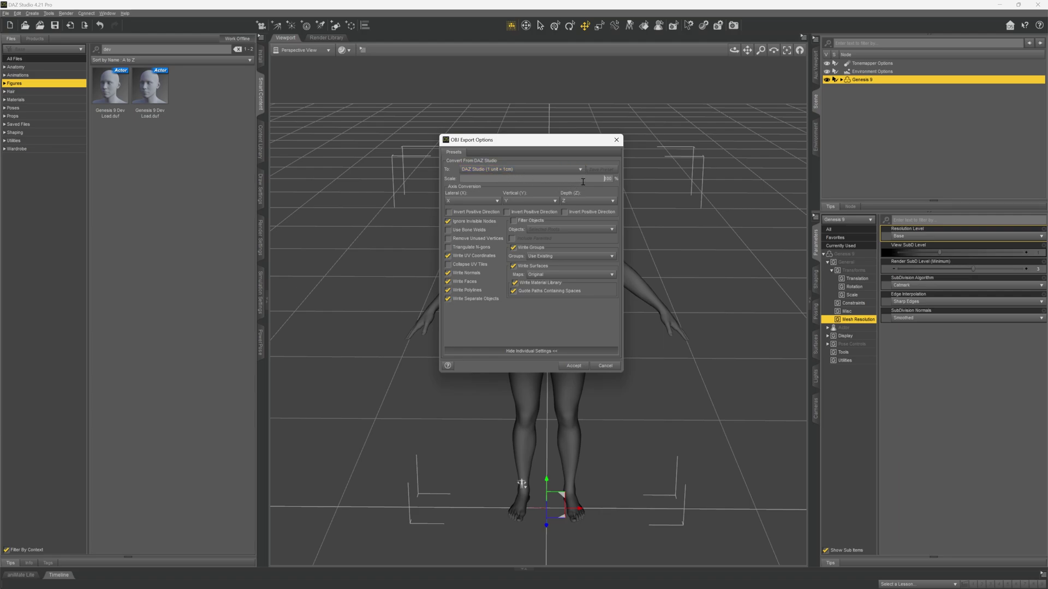
pyautogui.moveTo(583, 182); pyautogui.dragTo(626, 178)
pyautogui.write('1')
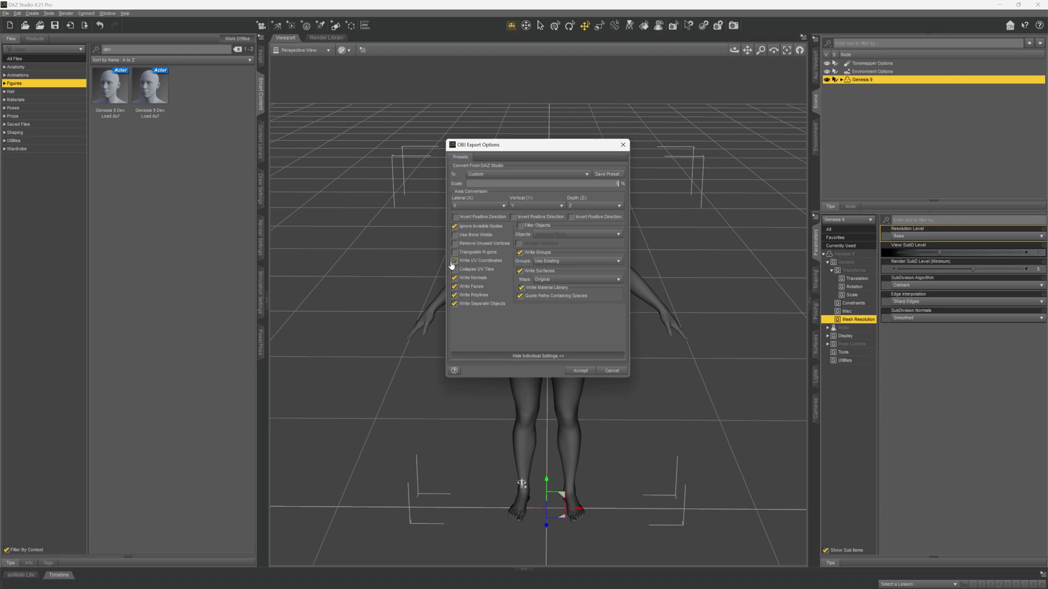
# Step: Turn off Write Separate Objects, Write Groups and Write Surfaces, with Write UV Coordinates and Write Faces enabled
pyautogui.click(454, 261)
pyautogui.click(455, 304)
pyautogui.click(519, 252)
pyautogui.click(519, 271)
pyautogui.click(454, 286)
pyautogui.click(455, 286)
# Step: Accept the custom OBJ export options without saving them as a preset
pyautogui.click(607, 175)
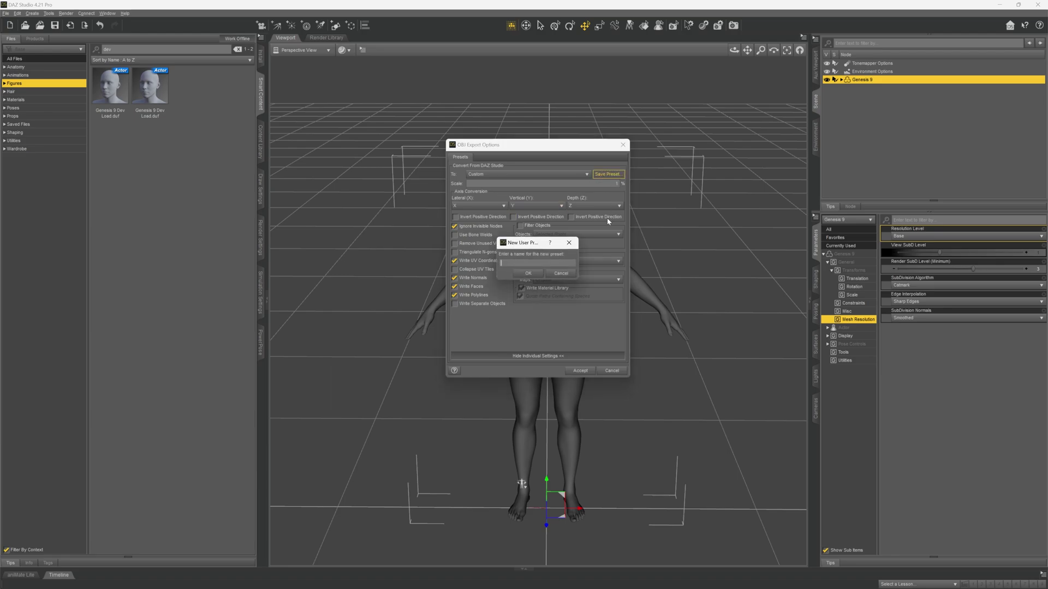
pyautogui.click(557, 275)
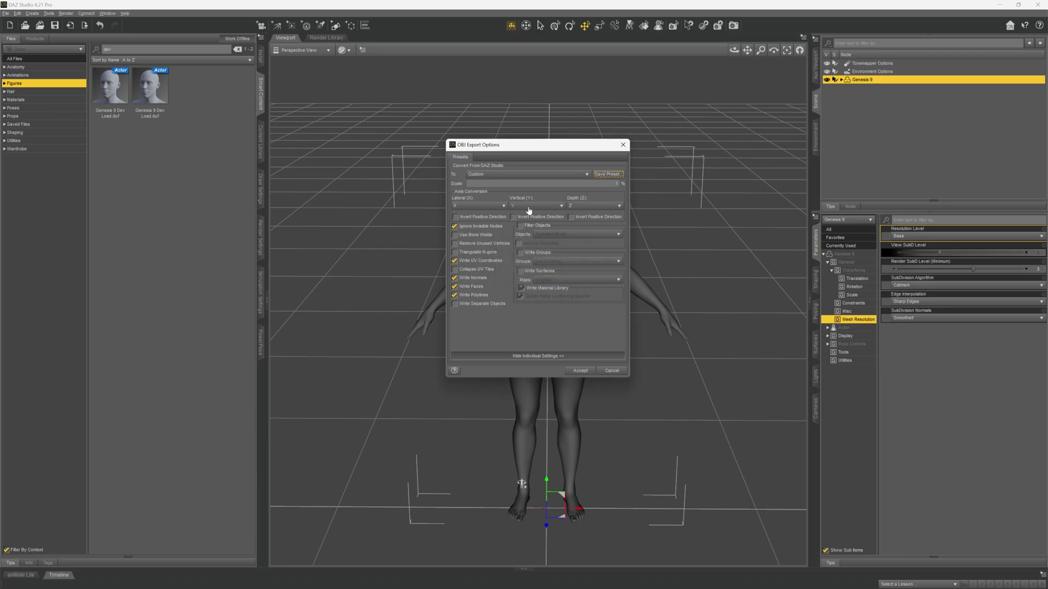
pyautogui.moveTo(549, 155)
pyautogui.mouseDown()
pyautogui.moveTo(541, 160)
pyautogui.moveTo(557, 167)
pyautogui.mouseUp()
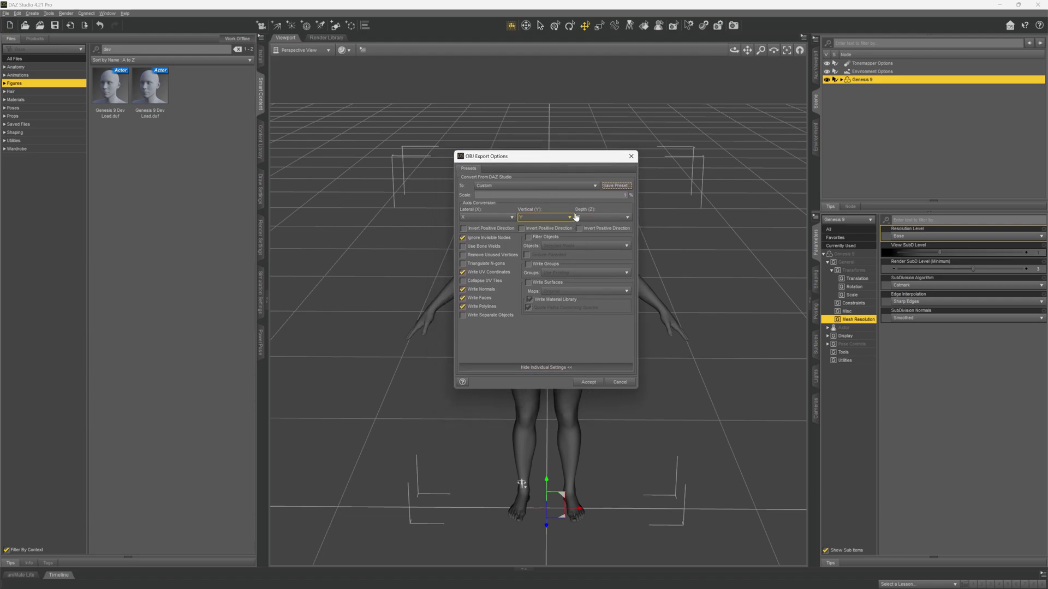
pyautogui.click(588, 382)
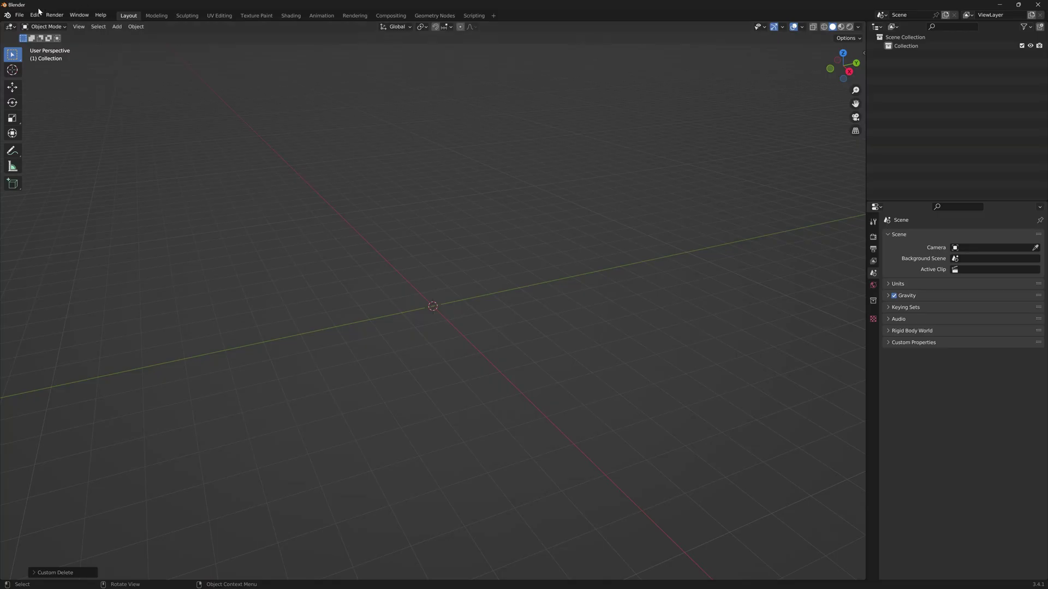
# Step: Switch to Blender and load its factory settings
pyautogui.click(19, 14)
pyautogui.moveTo(58, 162)
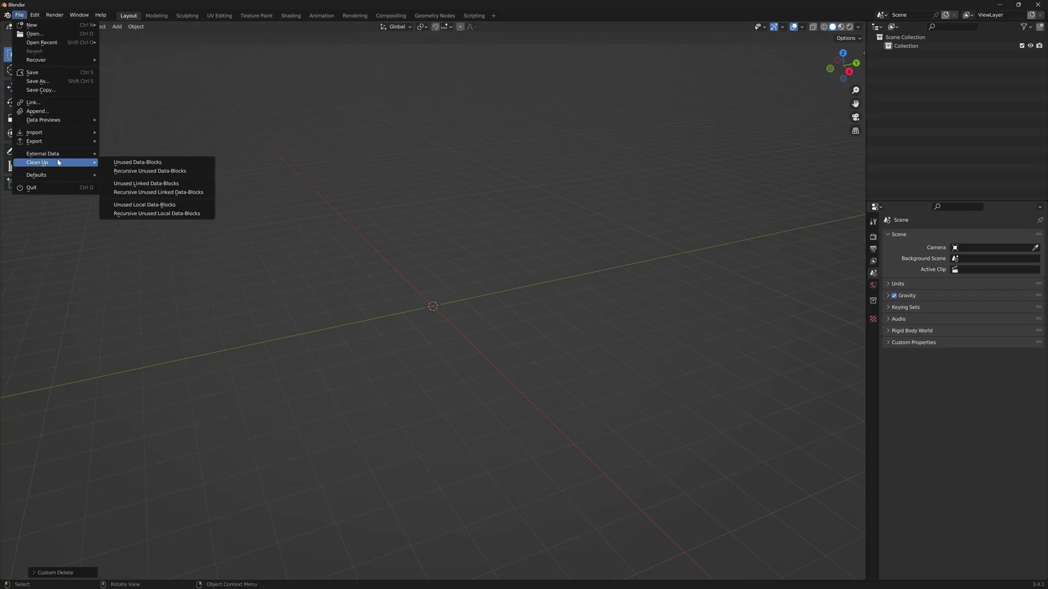
pyautogui.click(144, 184)
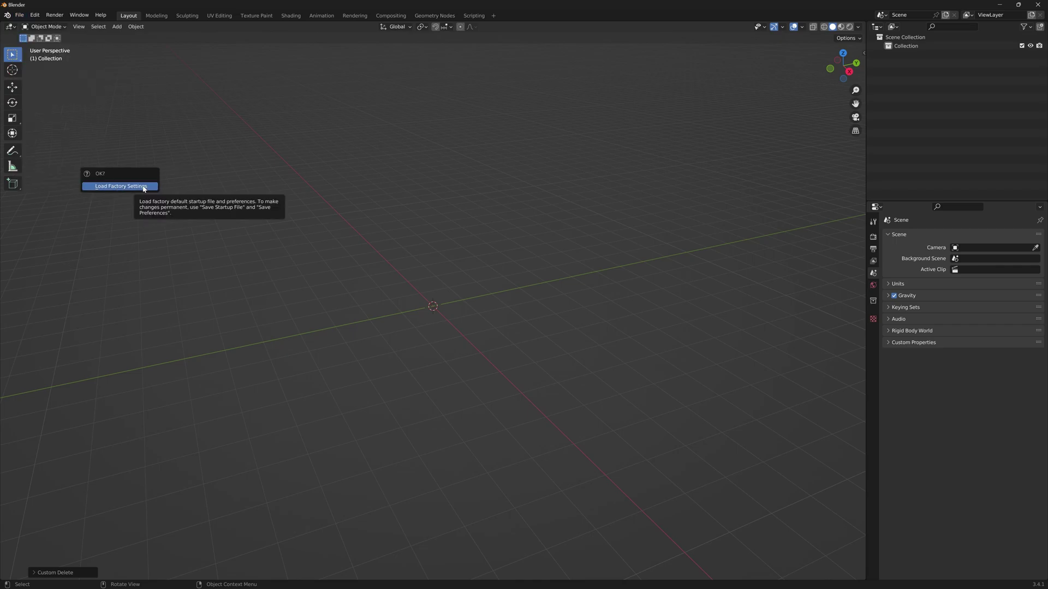
pyautogui.click(144, 186)
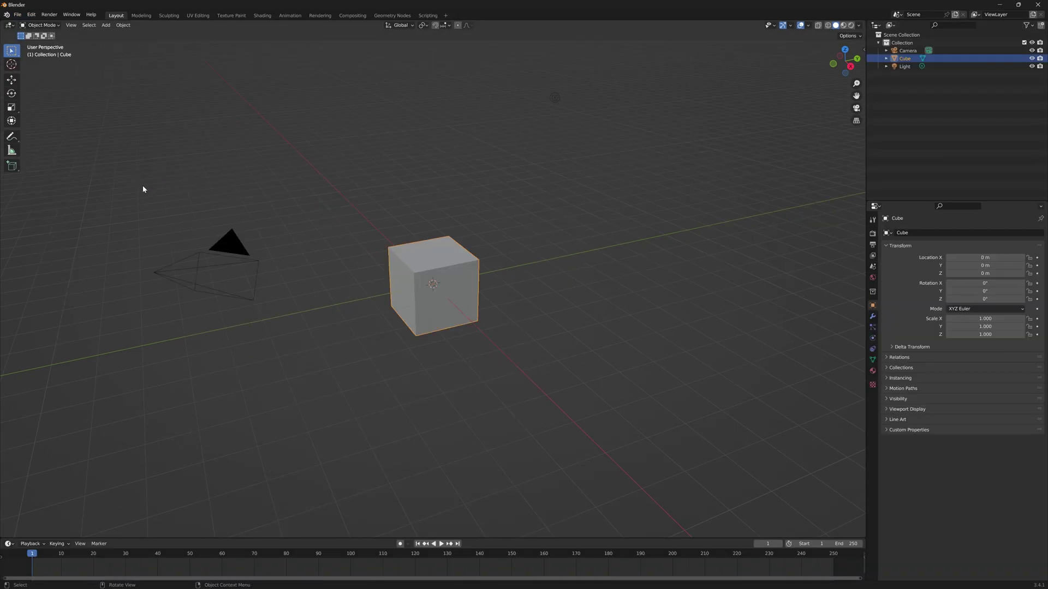
# Step: Delete the default camera, cube and light from the scene
pyautogui.press('a')
pyautogui.press('x')
pyautogui.click(452, 220)
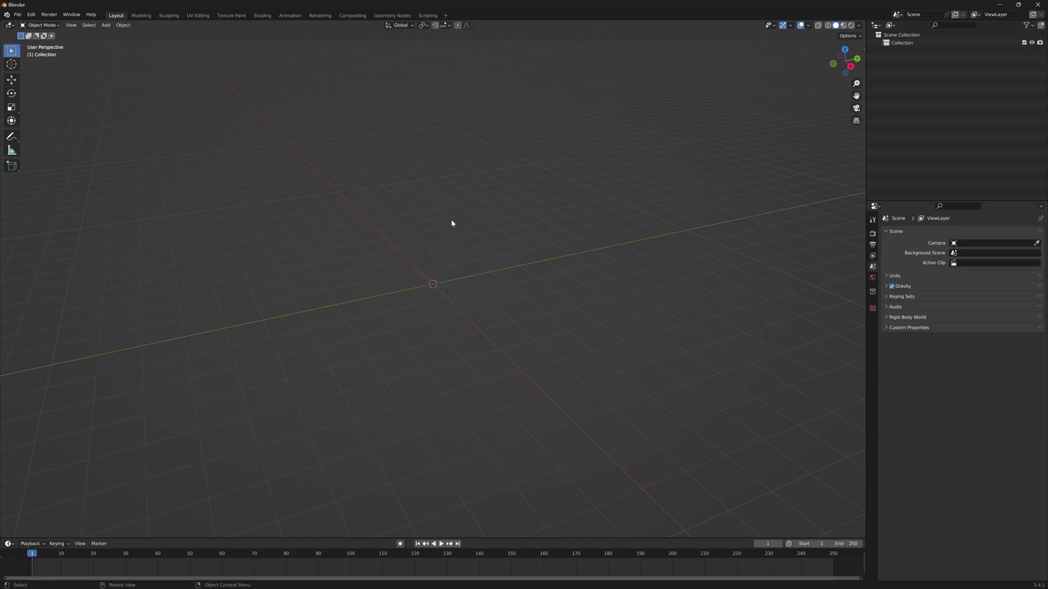
# Step: Start a legacy Wavefront import of genesis_9.obj with Image Search, Smooth Groups and Lines turned off
pyautogui.click(18, 14)
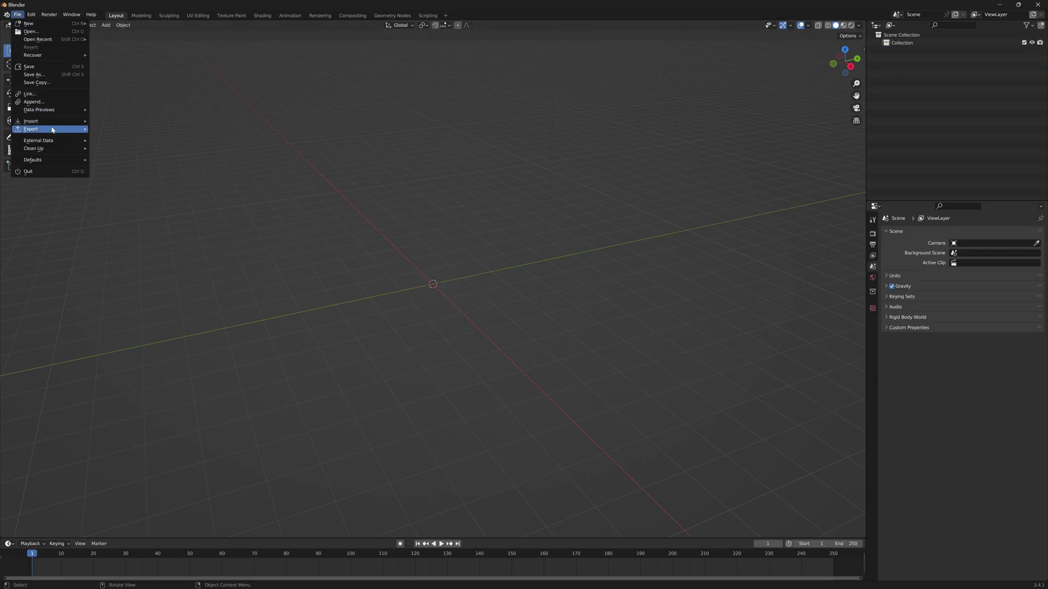
pyautogui.moveTo(54, 121)
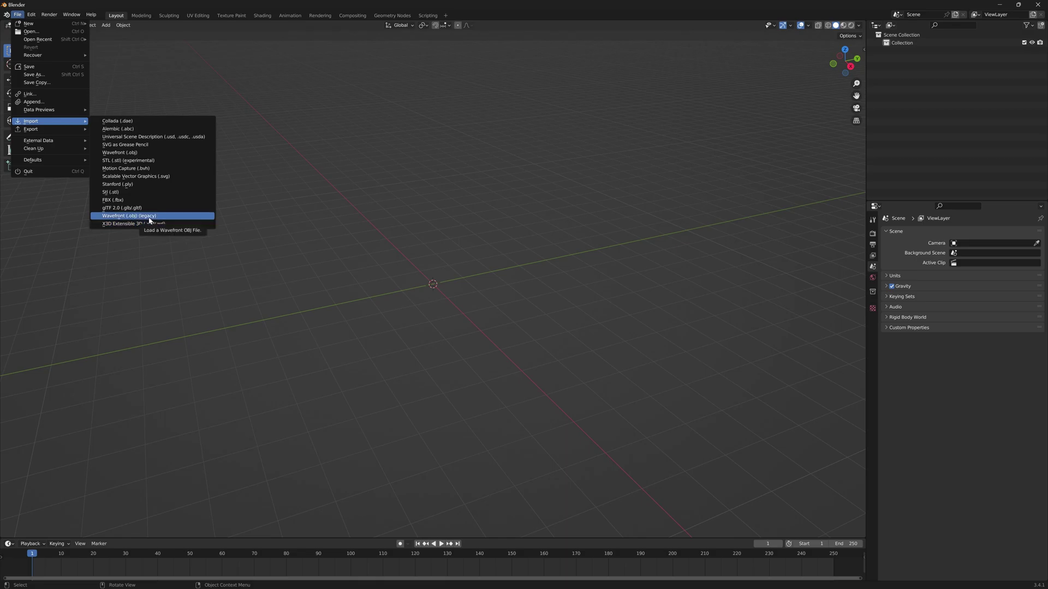
pyautogui.click(150, 216)
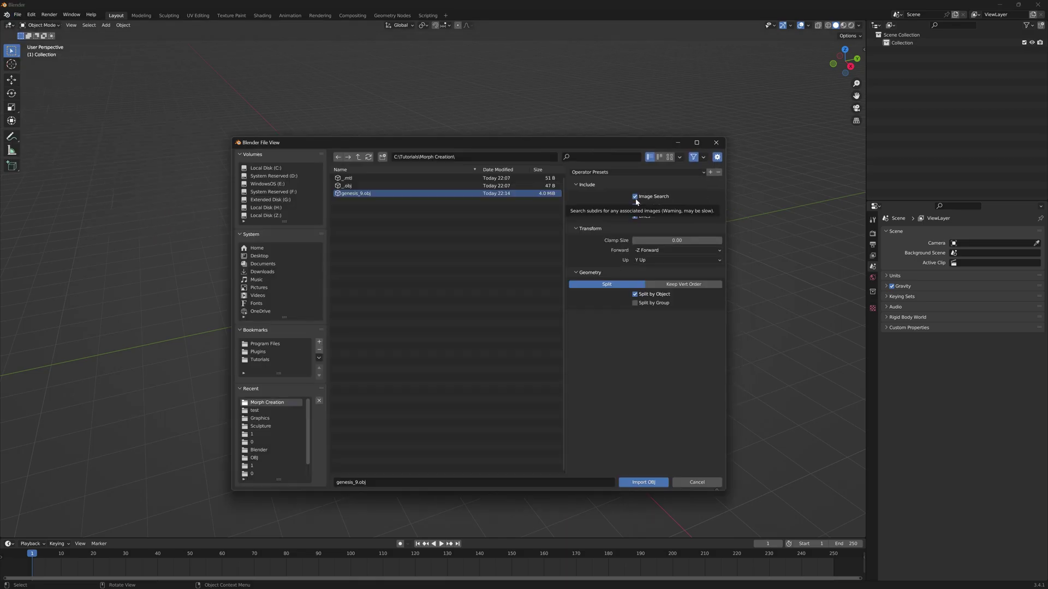
pyautogui.moveTo(635, 197); pyautogui.dragTo(635, 216)
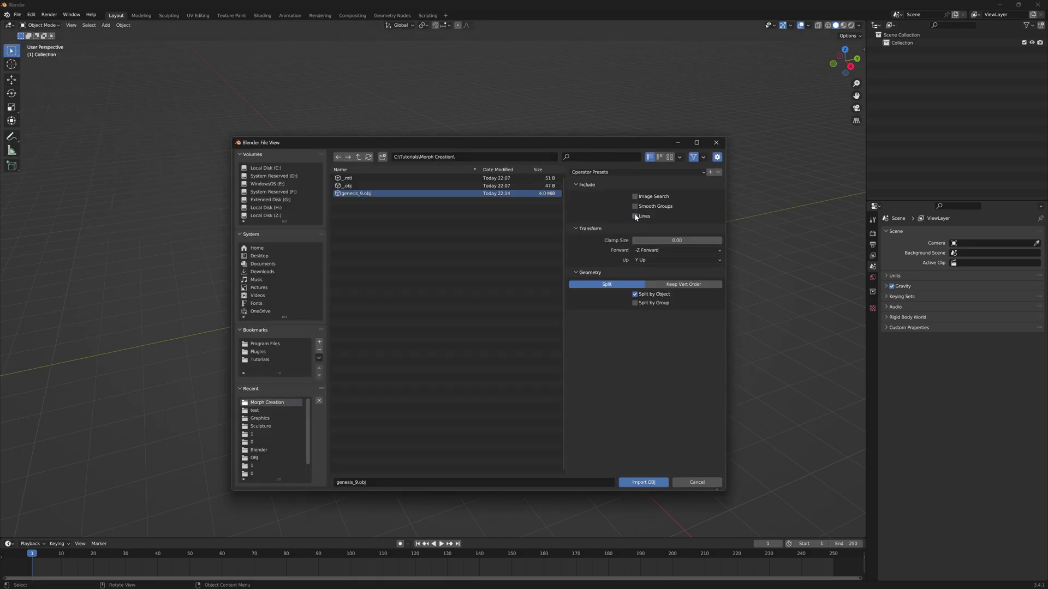
# Step: Set the import geometry to Keep Vert Order with Poly Groups enabled and import genesis_9.obj
pyautogui.click(676, 285)
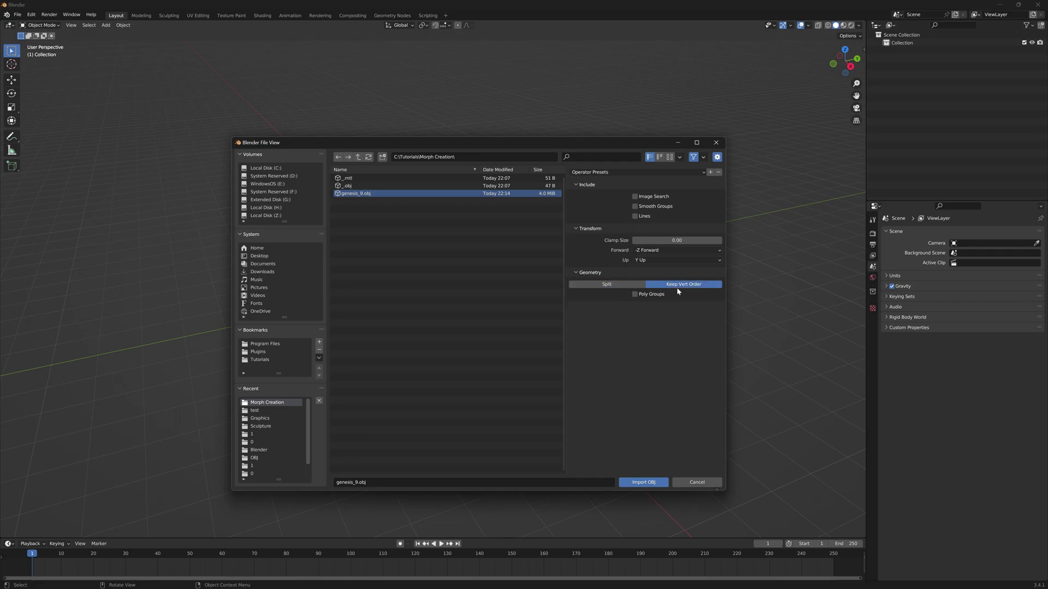
pyautogui.click(636, 296)
pyautogui.click(644, 483)
# Step: Put the genesis_9 mesh into Sculpt Mode with X mirror symmetry enabled and the Inflate/Deflate brush active
pyautogui.moveTo(550, 280); pyautogui.dragTo(332, 168, button='middle')
pyautogui.scroll(3, 332, 168)
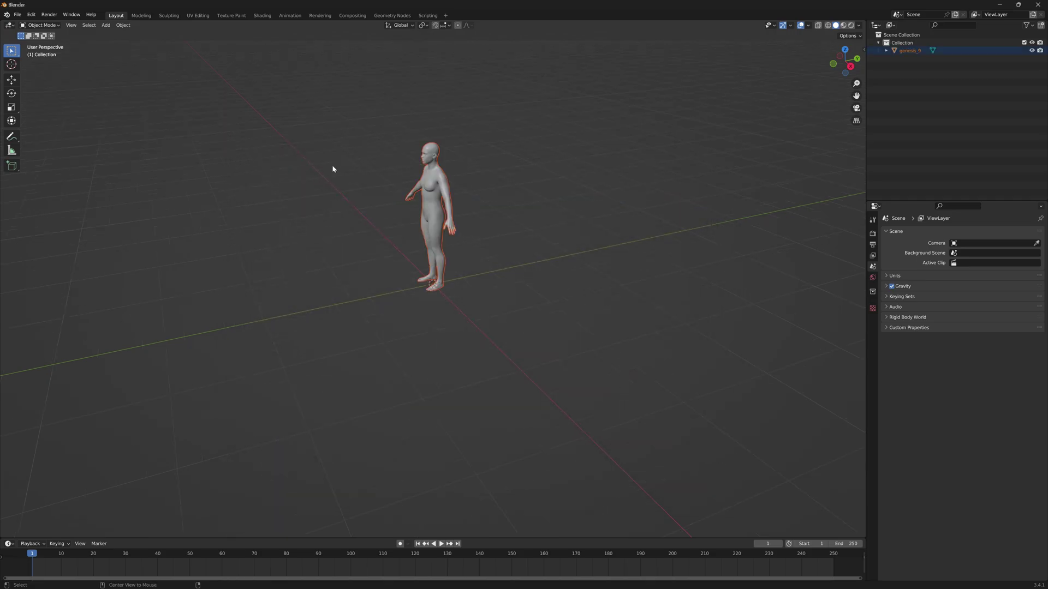
pyautogui.scroll(5, 415, 195)
pyautogui.keyDown('shift'); pyautogui.moveTo(489, 204); pyautogui.dragTo(484, 351, button='middle'); pyautogui.keyUp('shift')
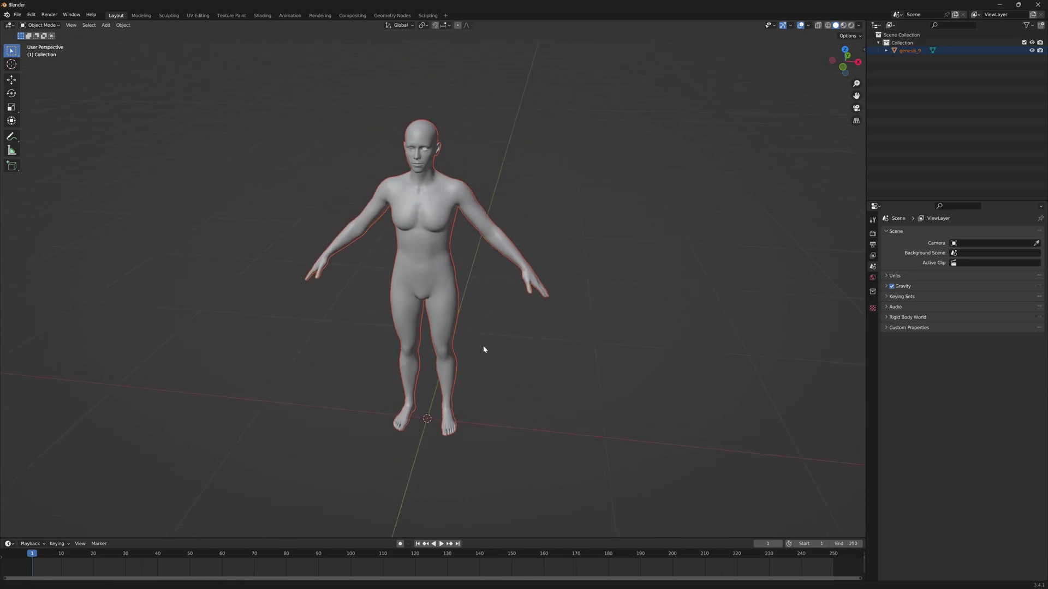
pyautogui.scroll(2, 495, 311)
pyautogui.scroll(-1, 496, 311)
pyautogui.scroll(1, 500, 308)
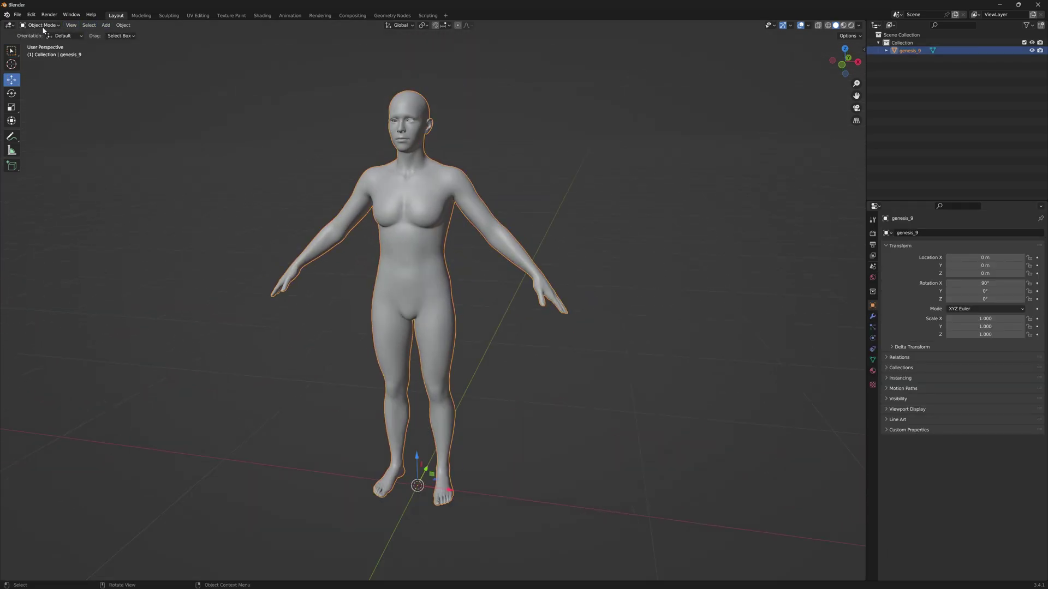
pyautogui.click(40, 25)
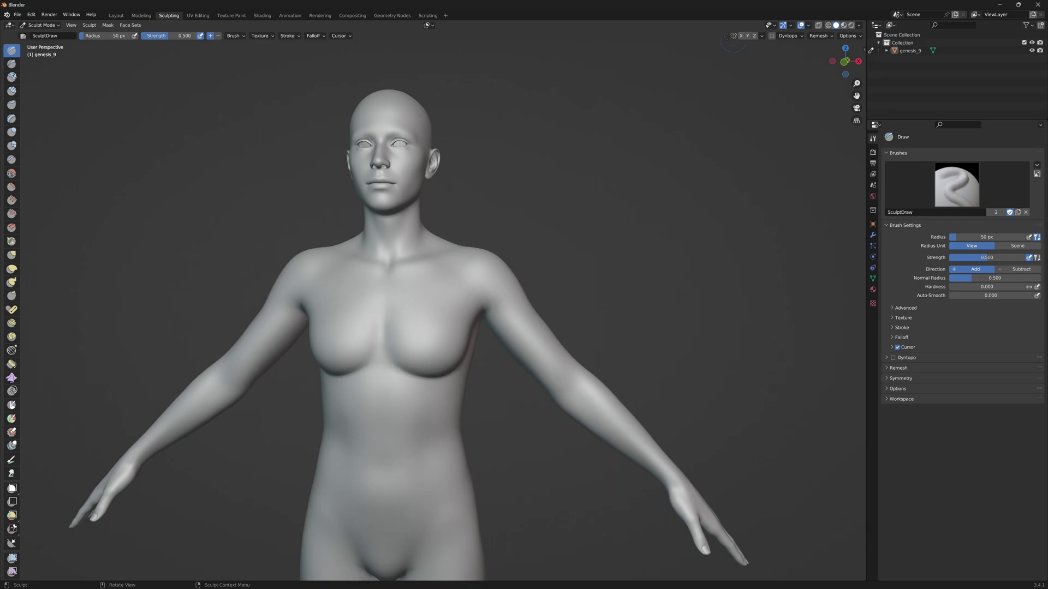
pyautogui.click(740, 37)
pyautogui.click(11, 132)
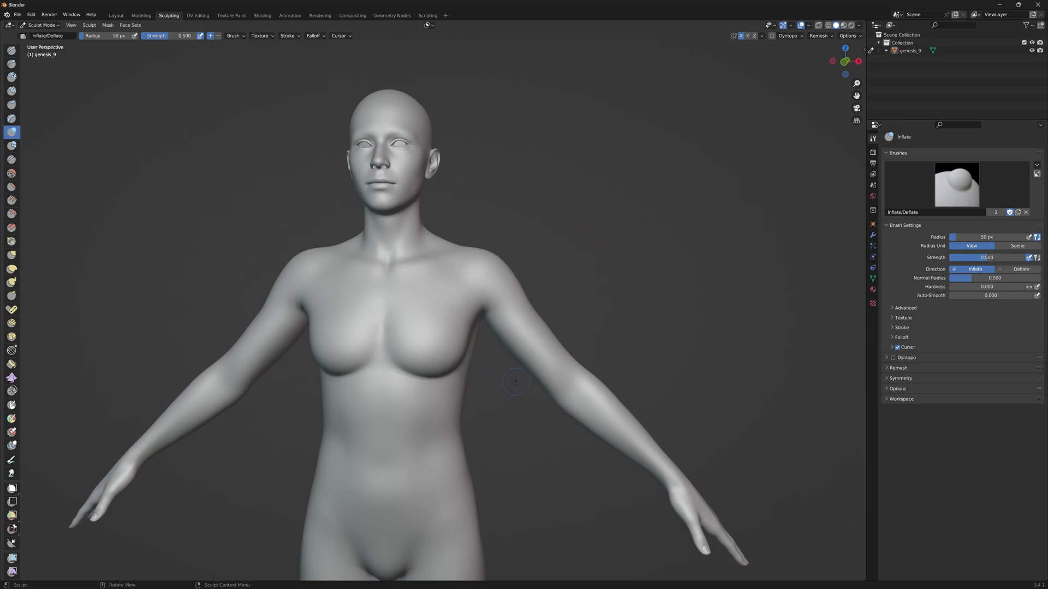
# Step: Adjust the Inflate/Deflate brush's radius and strength and inflate the figure's chest with a short stroke
pyautogui.press('f')
pyautogui.click(453, 305)
pyautogui.hotkey('shift', 'f')
pyautogui.click(464, 295)
pyautogui.moveTo(439, 293); pyautogui.dragTo(444, 303)
pyautogui.moveTo(445, 303); pyautogui.dragTo(463, 333, button='middle')
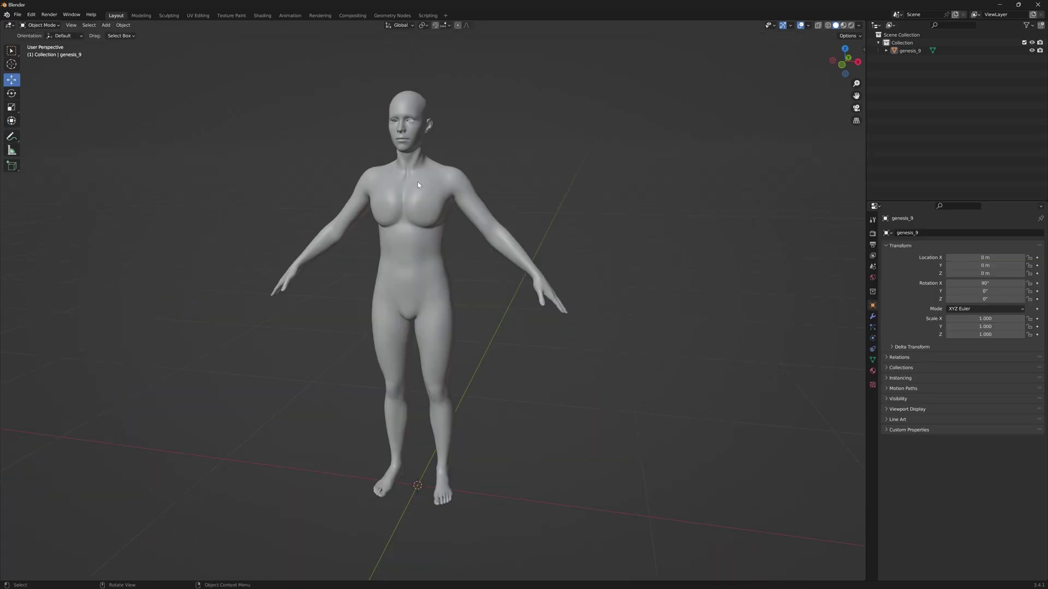
# Step: Export the genesis_9 figure in Wavefront format as New Body Morph.obj to the Morph Creation folder at scale 100
pyautogui.click(456, 189)
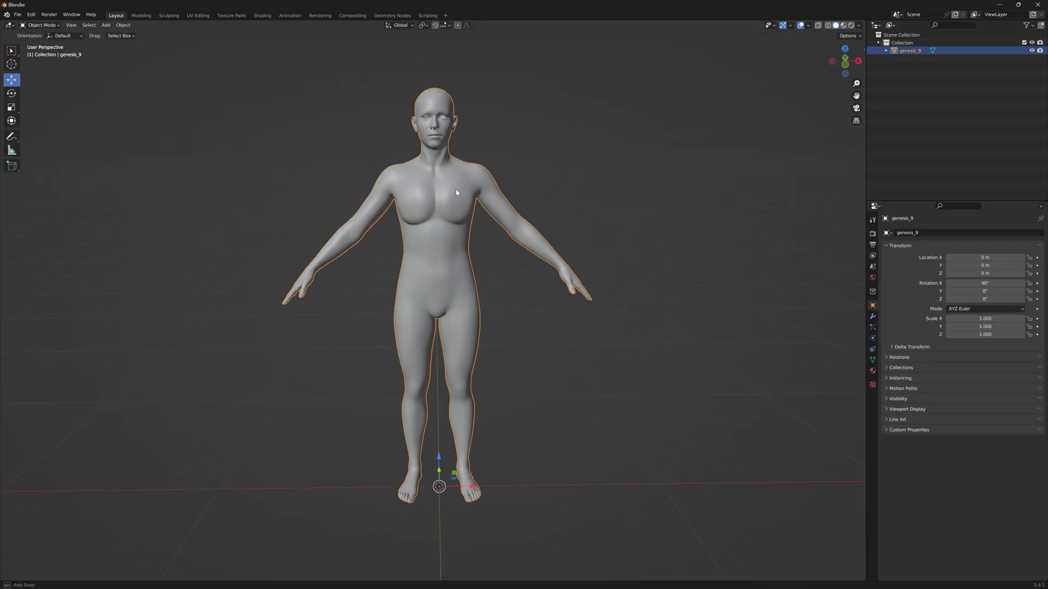
pyautogui.moveTo(456, 189); pyautogui.dragTo(467, 191, button='middle')
pyautogui.click(20, 15)
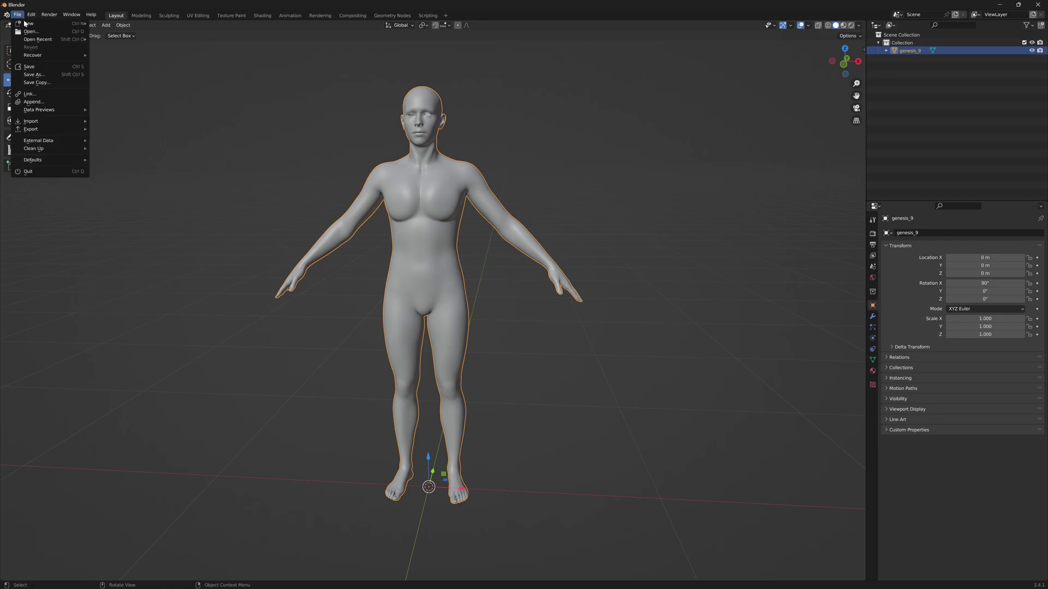
pyautogui.moveTo(62, 130)
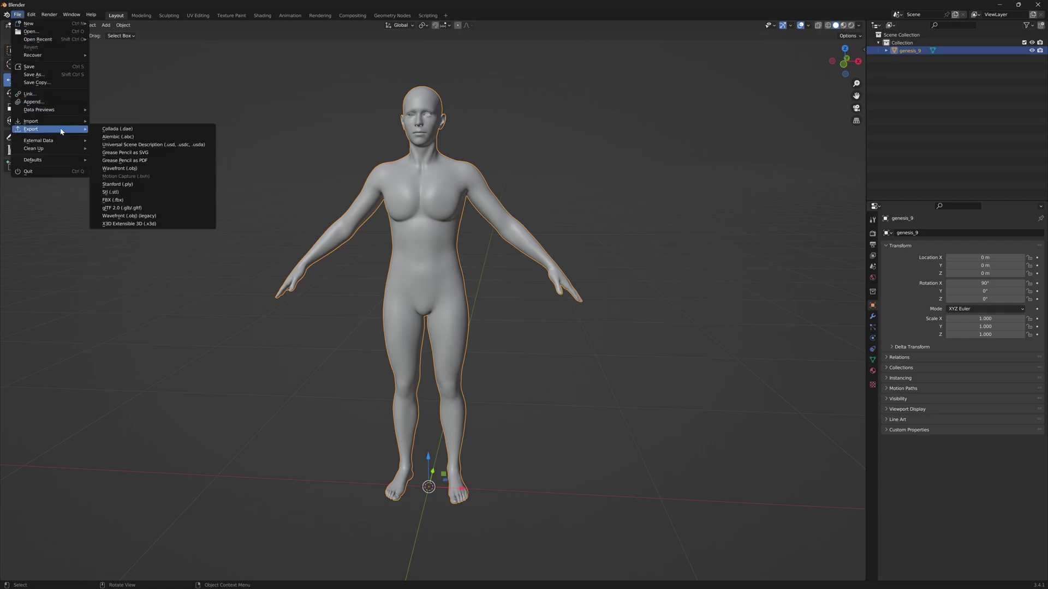
pyautogui.click(171, 170)
pyautogui.click(613, 137)
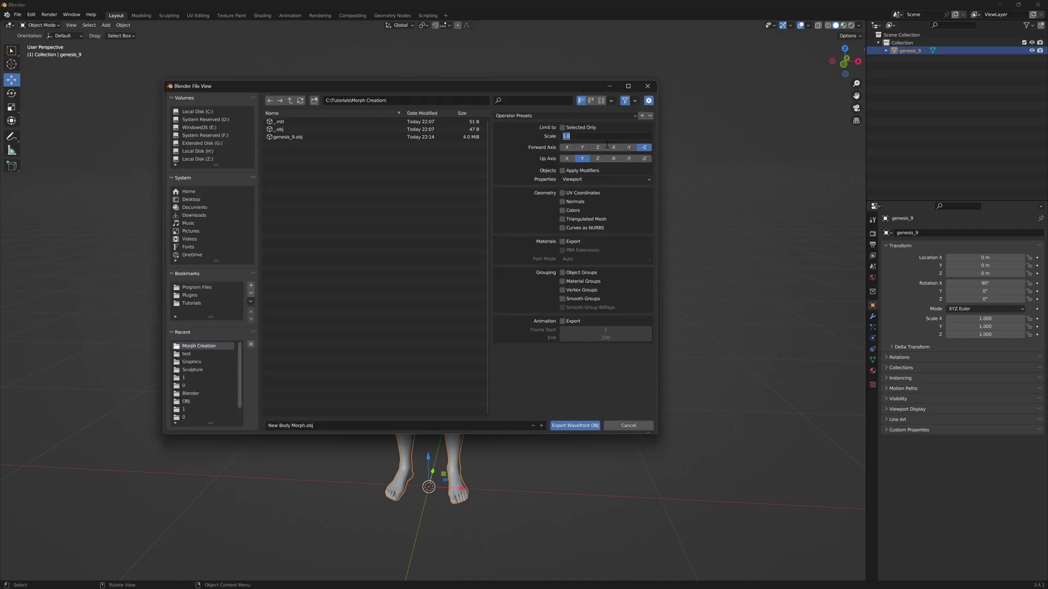
pyautogui.write('10')
pyautogui.press('Return')
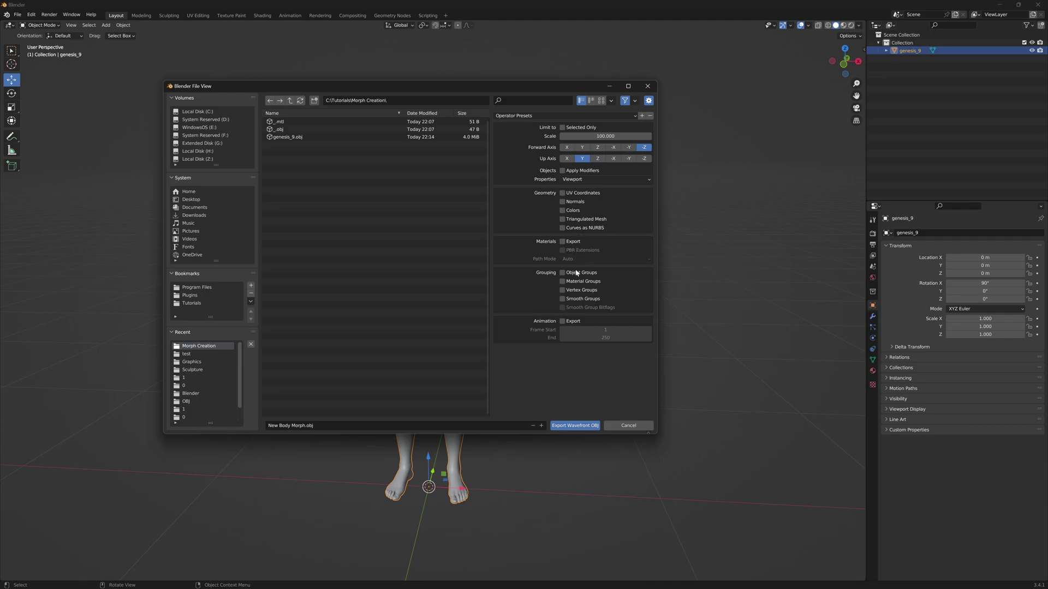
pyautogui.click(568, 425)
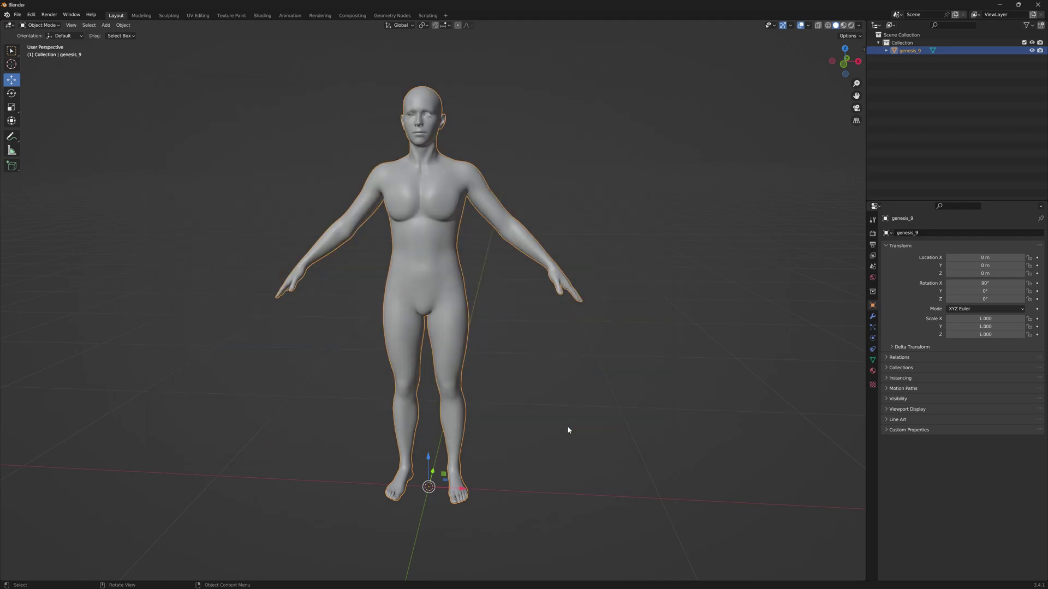
# Step: Switch to DAZ Studio and open Morph Loader Pro for the Genesis 9 figure
pyautogui.hotkey('alt', 'Tab')
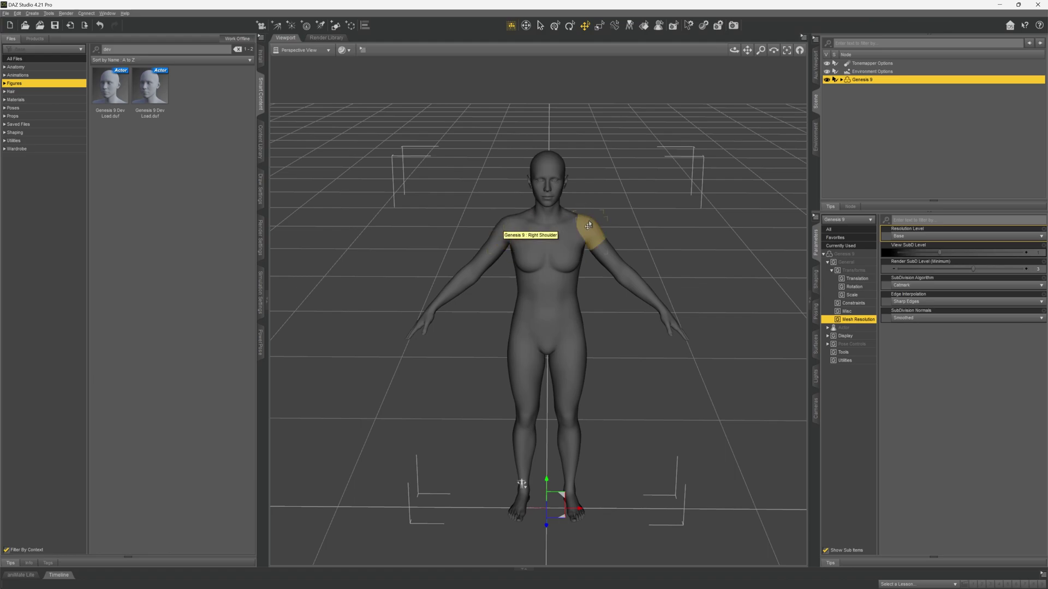
pyautogui.click(856, 96)
pyautogui.click(858, 81)
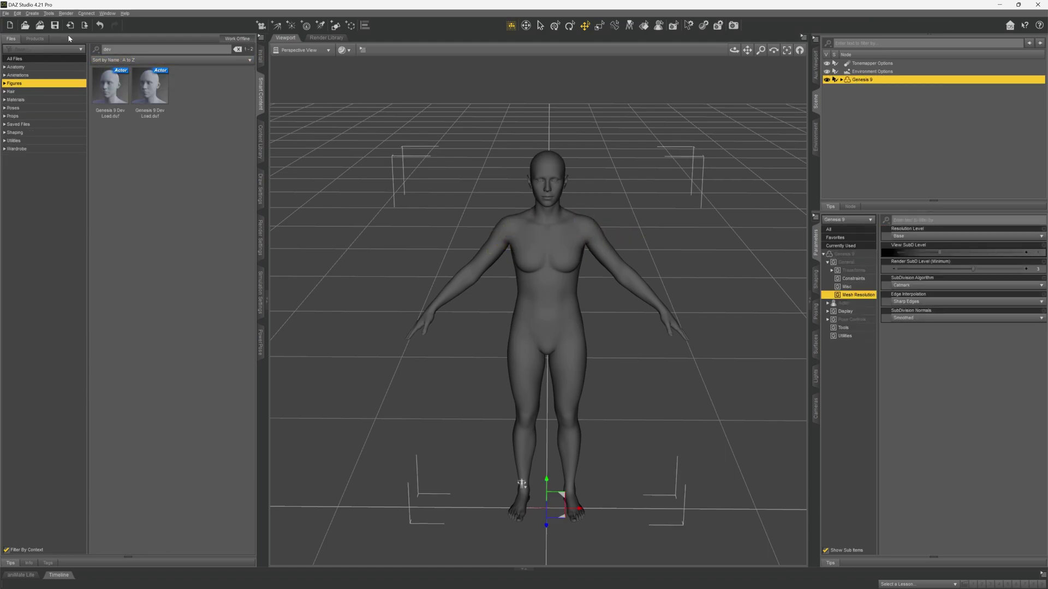
pyautogui.click(17, 13)
pyautogui.moveTo(43, 53)
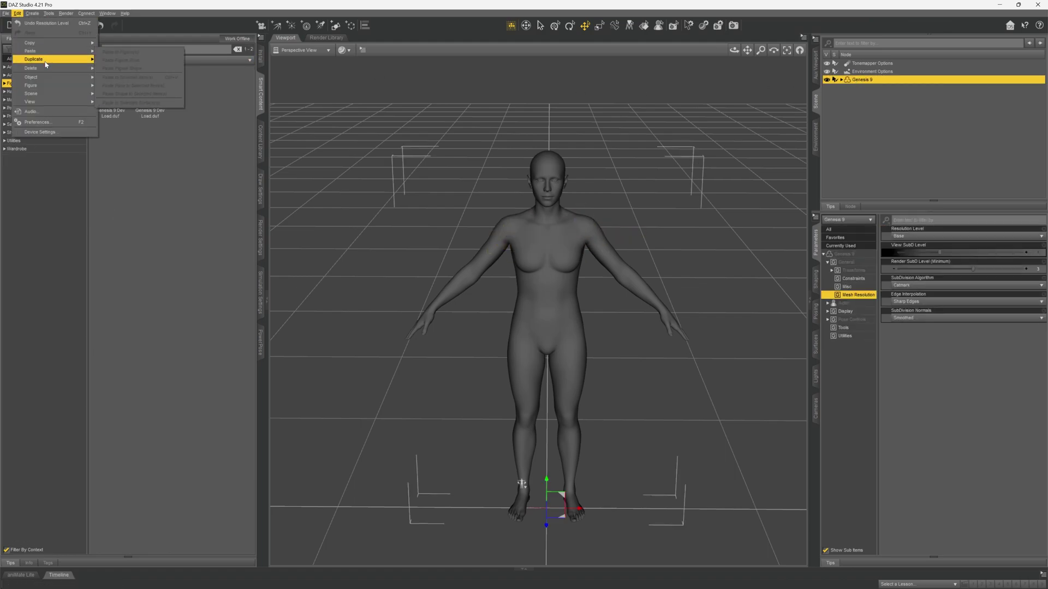
pyautogui.moveTo(45, 80)
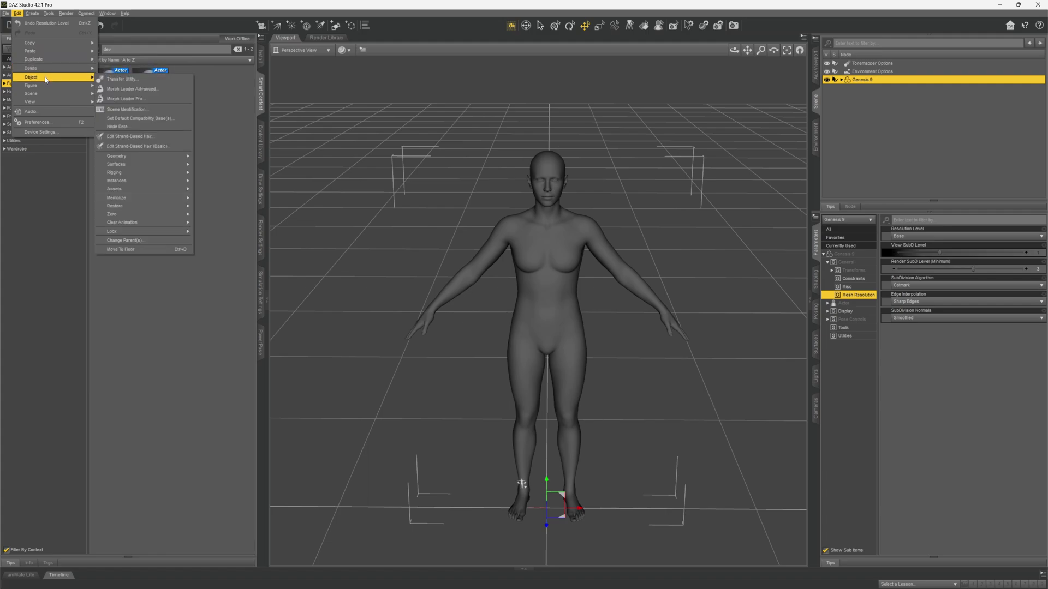
pyautogui.click(132, 100)
# Step: Set the geometry conversion to DAZ Studio (1 unit = 1cm) and choose New Body Morph.obj from the Morph Creation folder as morph file
pyautogui.click(401, 208)
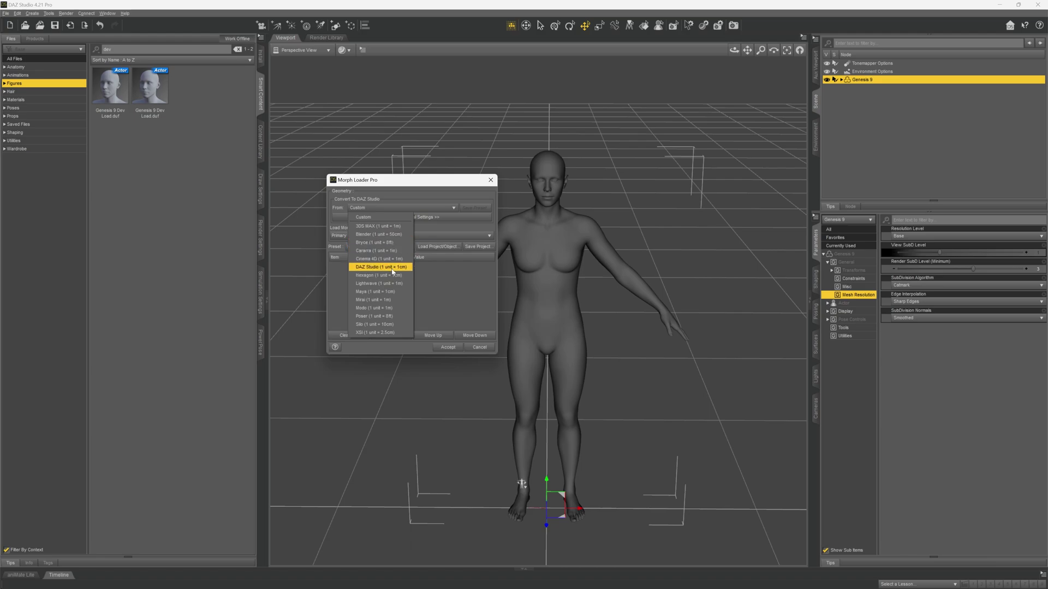
pyautogui.click(388, 266)
pyautogui.click(402, 218)
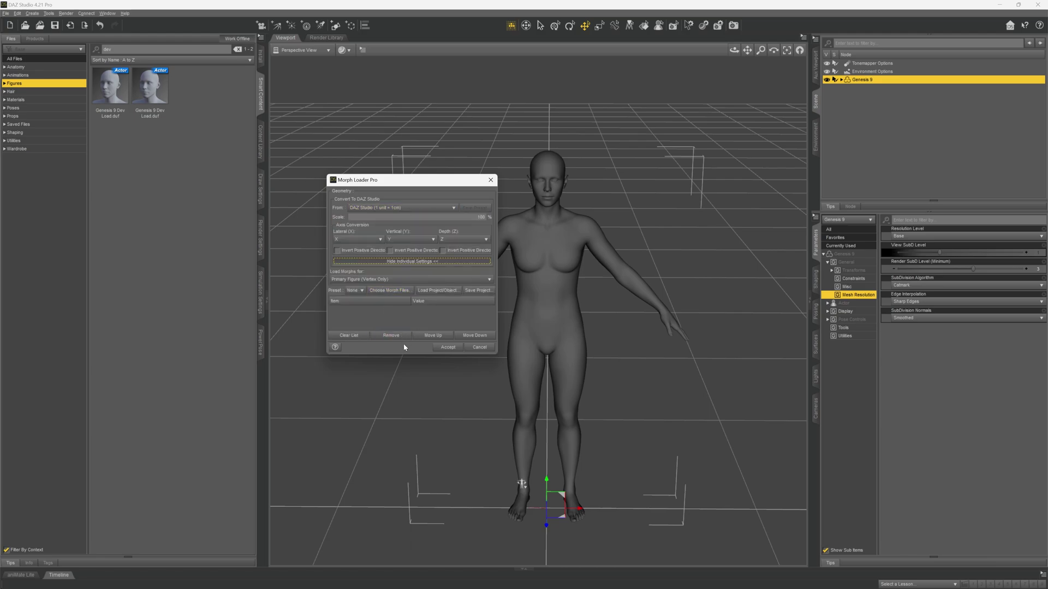
pyautogui.moveTo(404, 354); pyautogui.dragTo(405, 456)
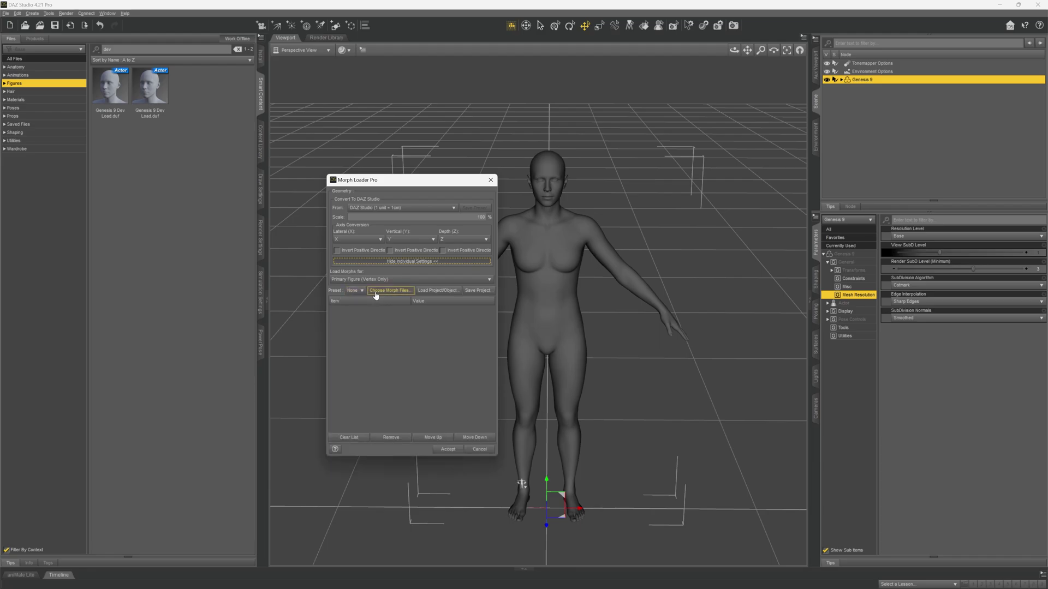
pyautogui.click(388, 290)
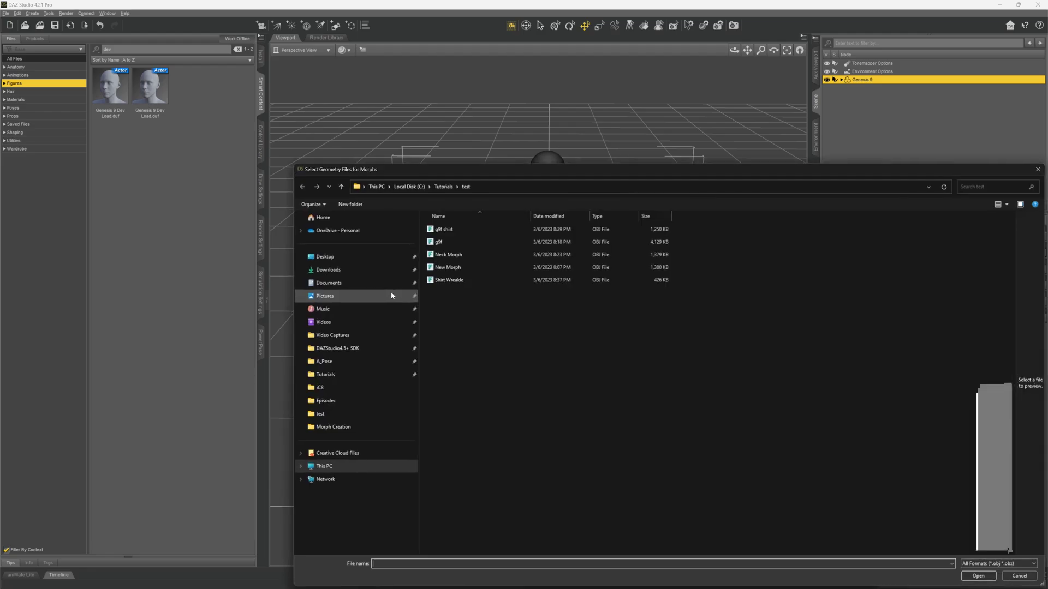
pyautogui.click(356, 211)
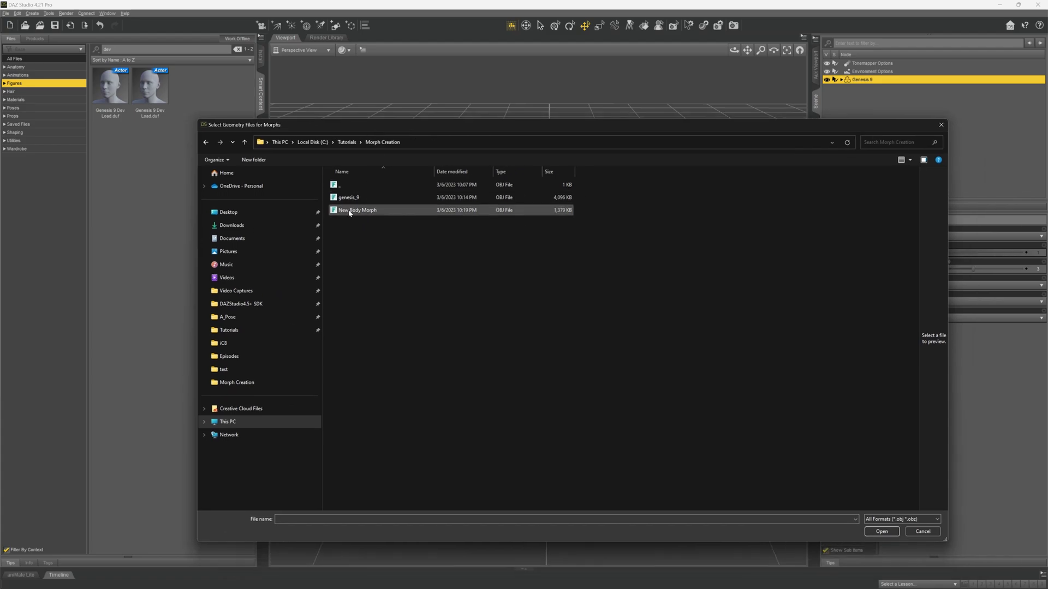
pyautogui.click(882, 531)
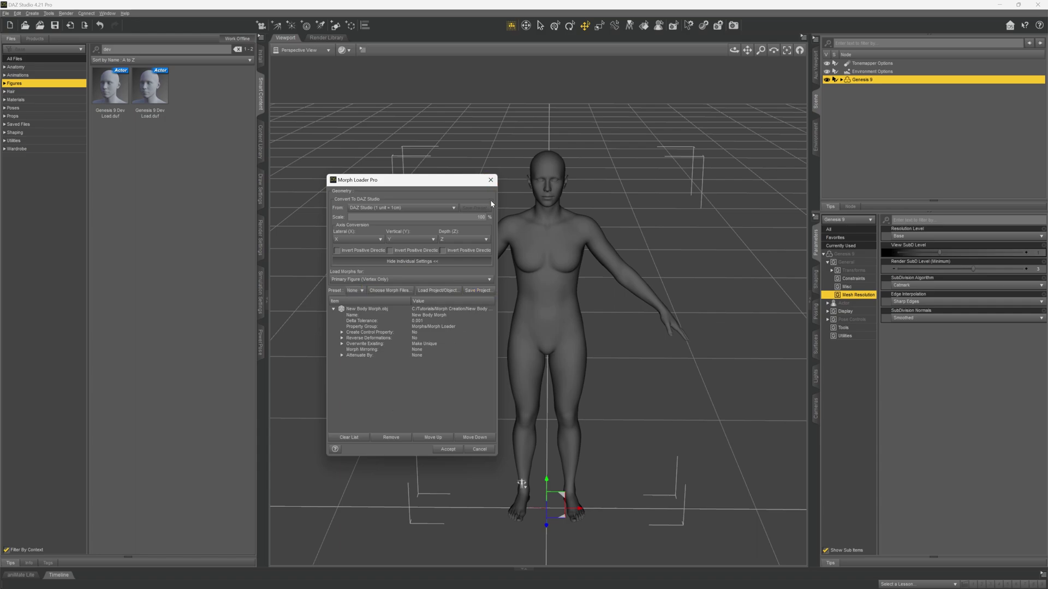
# Step: Set Create Control Property to Yes, keep Overwrite Existing at Make Unique, and create the morph
pyautogui.click(416, 333)
pyautogui.click(418, 345)
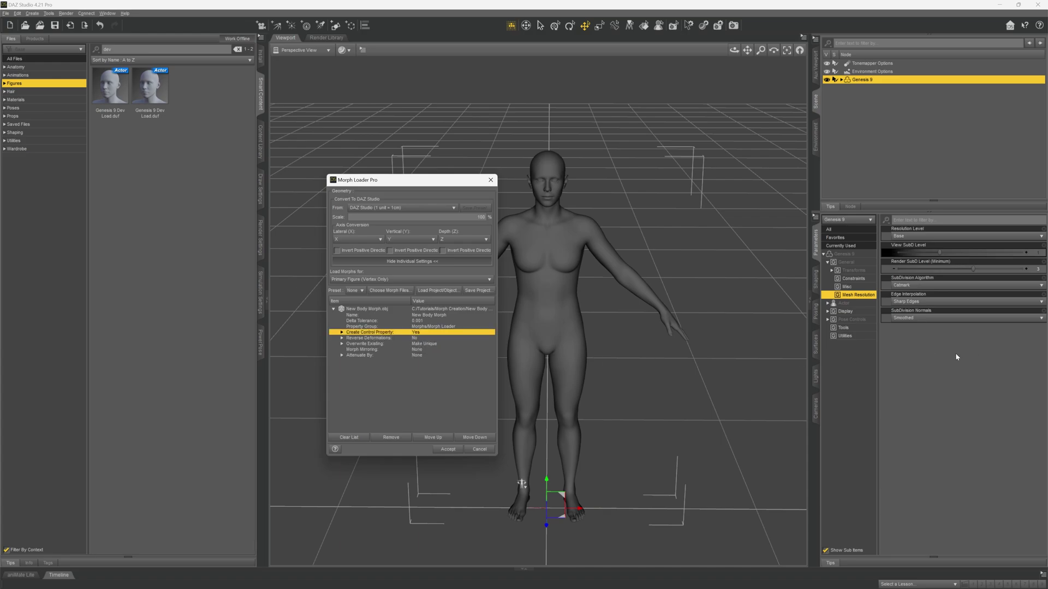
pyautogui.click(362, 339)
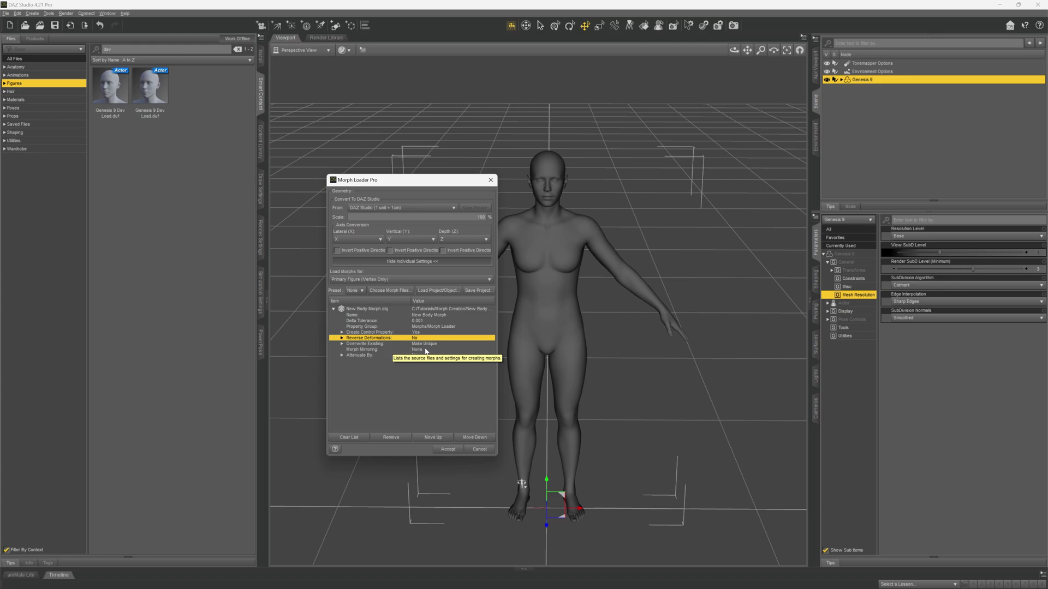
pyautogui.click(424, 344)
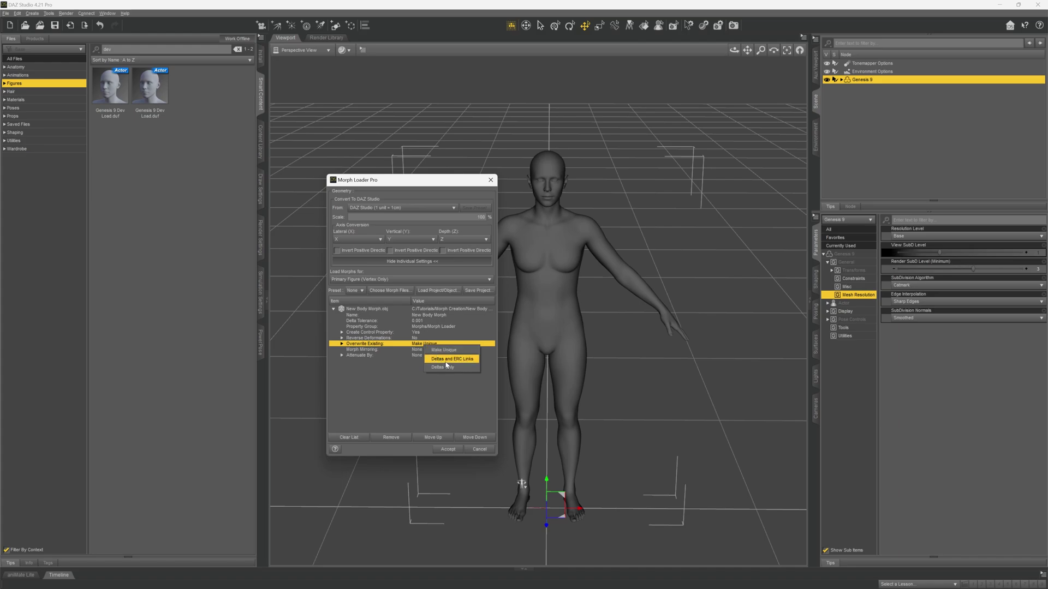
pyautogui.click(430, 391)
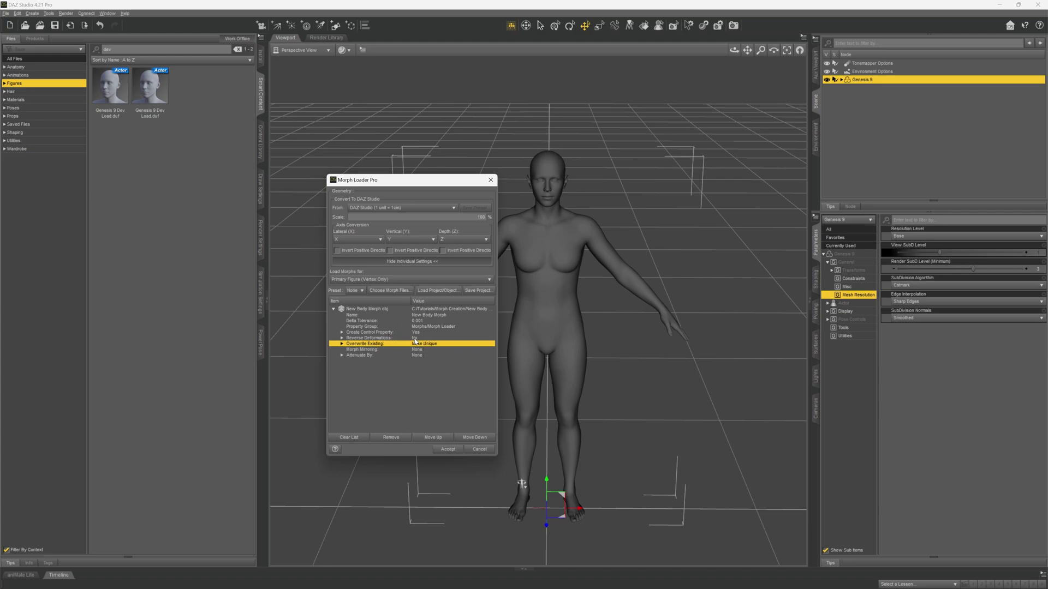
pyautogui.click(446, 451)
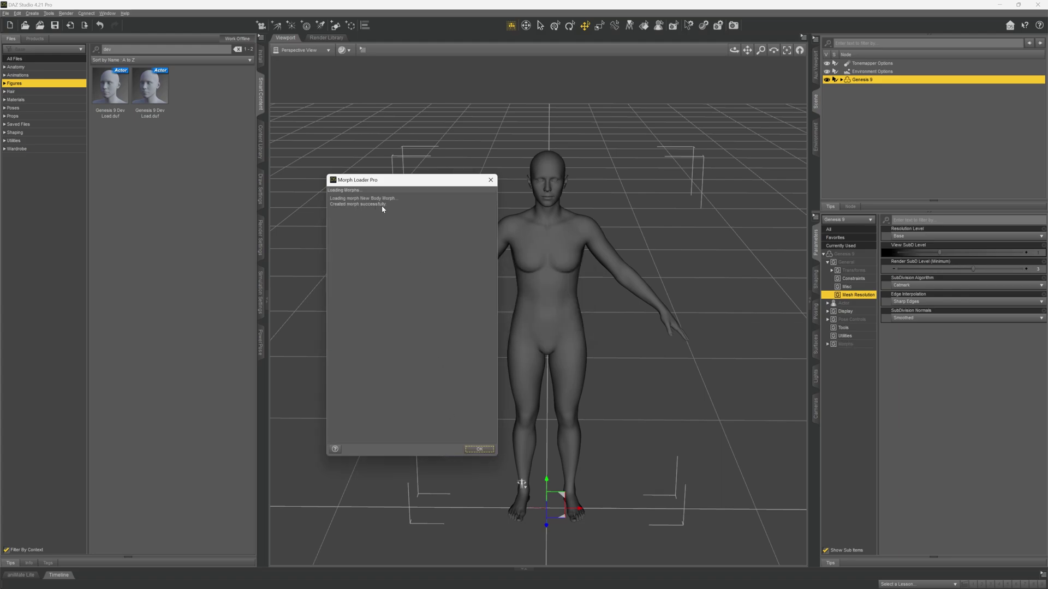
pyautogui.click(474, 450)
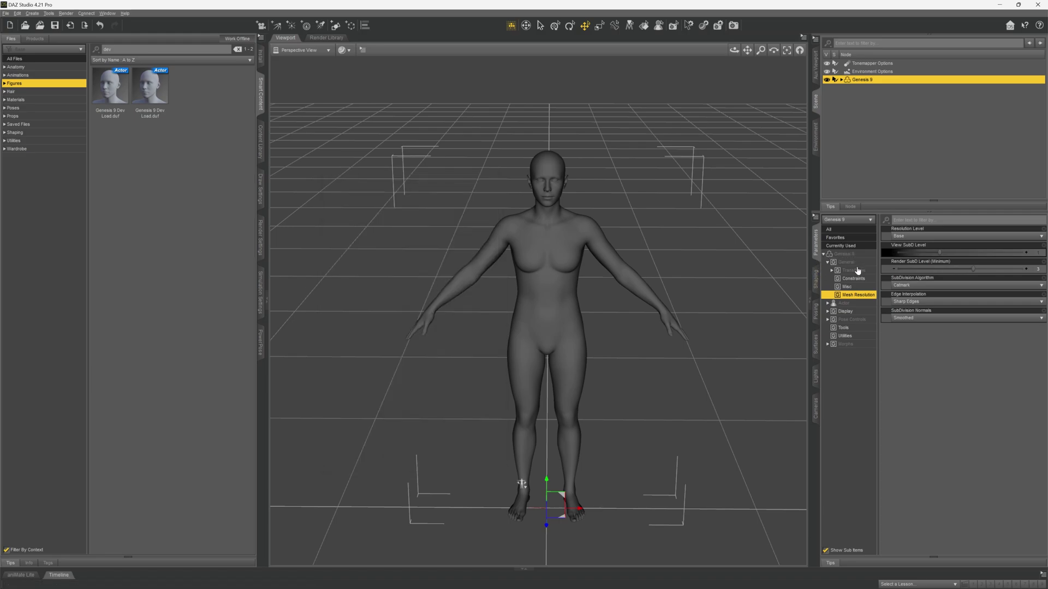
# Step: Find New Body Morph among the Genesis 9 morph parameters and set it to 100%
pyautogui.click(832, 346)
pyautogui.click(826, 345)
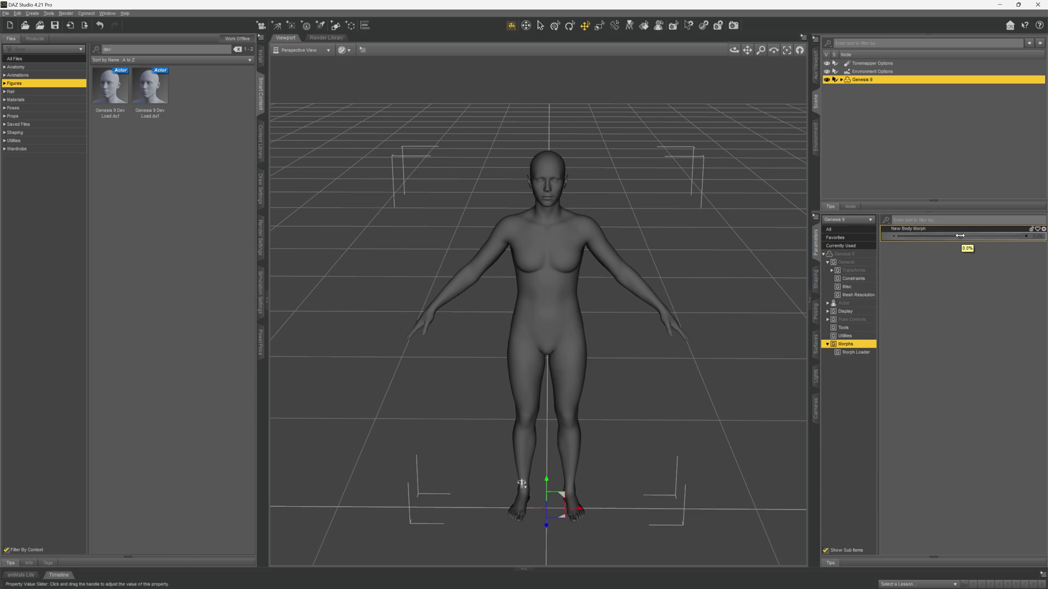
pyautogui.moveTo(958, 235); pyautogui.dragTo(1024, 236)
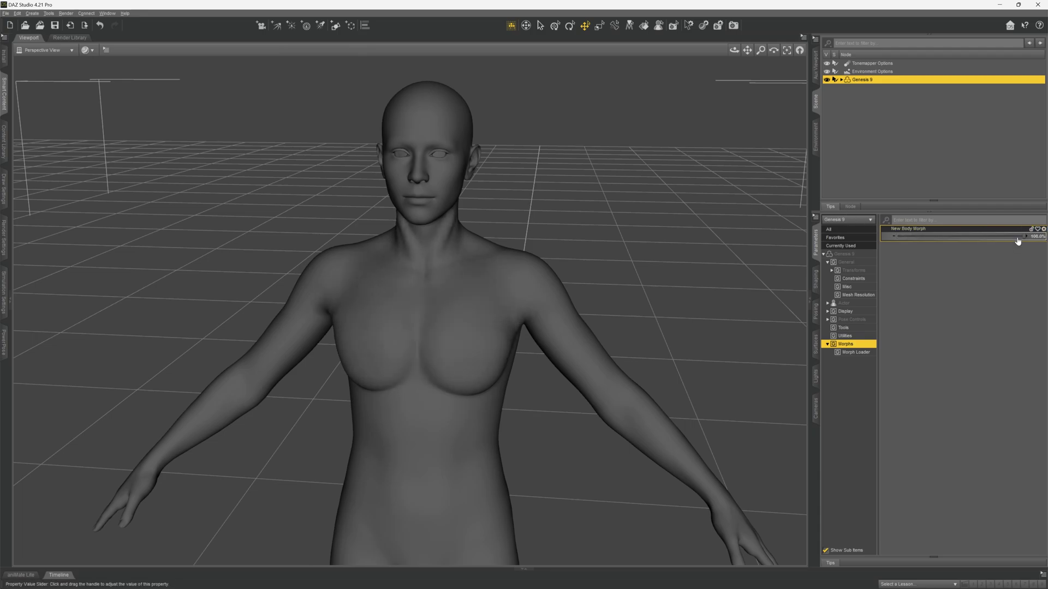
# Step: Set the minimum limit of the New Body Morph parameter to 0
pyautogui.click(1043, 230)
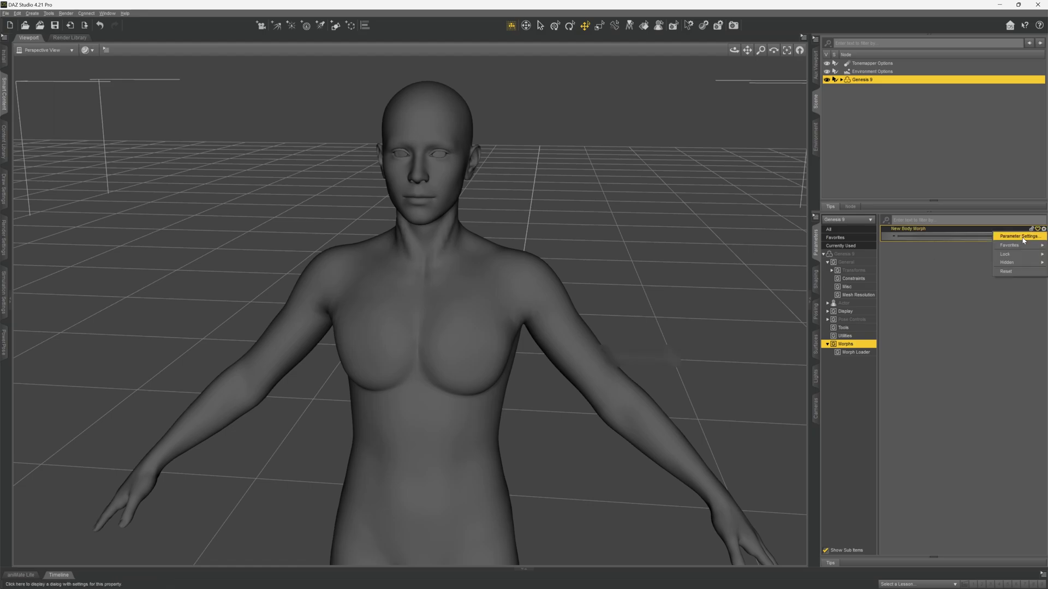
pyautogui.click(1014, 245)
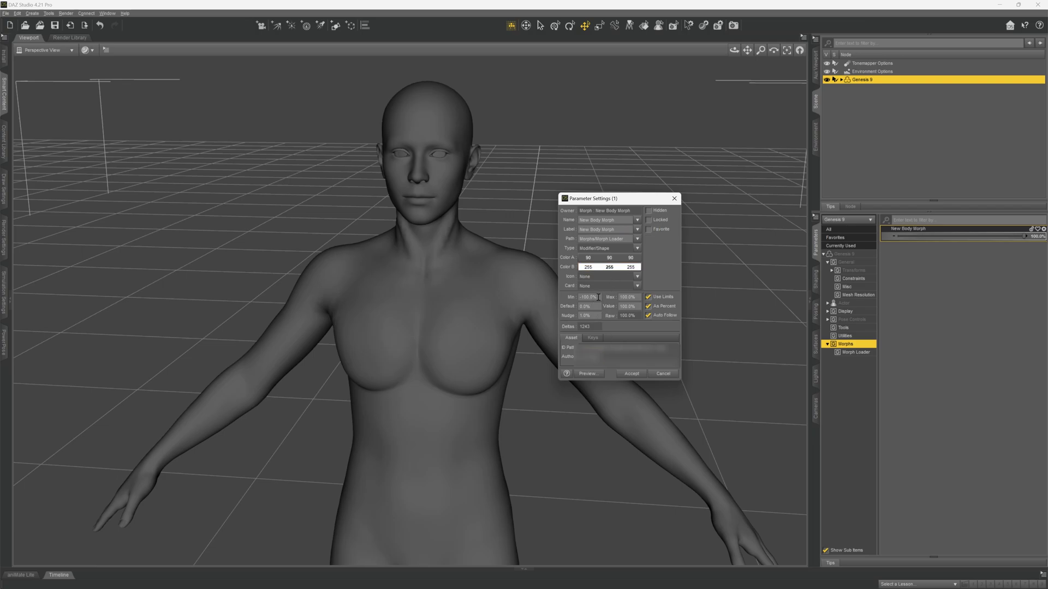
pyautogui.moveTo(598, 297); pyautogui.dragTo(551, 298)
pyautogui.write('0')
pyautogui.click(630, 375)
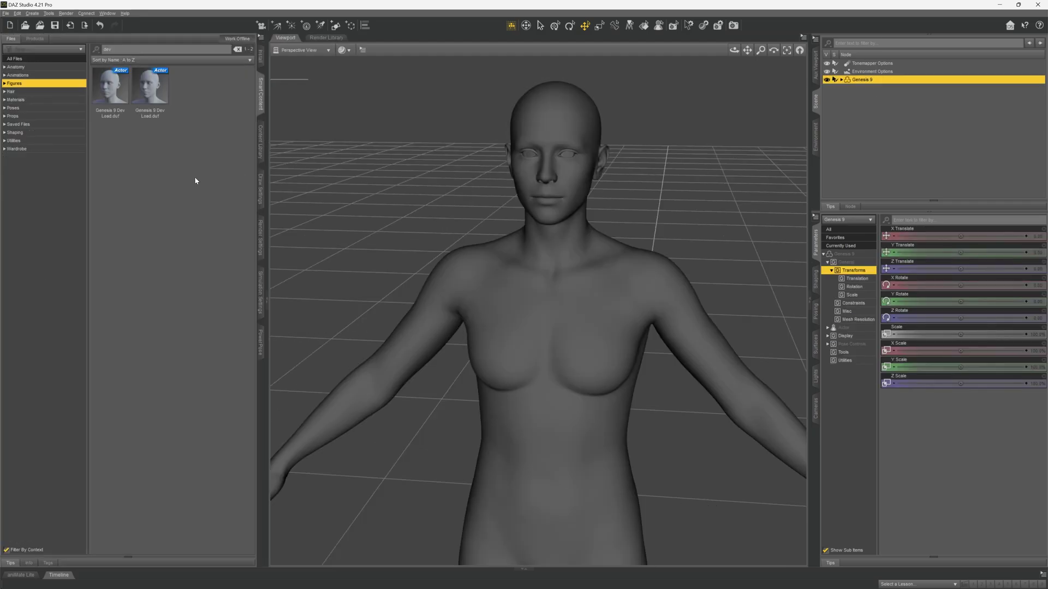
# Step: Shape the Genesis 9 figure with Base Masculine Body at 100% and show its general parameters
pyautogui.click(259, 104)
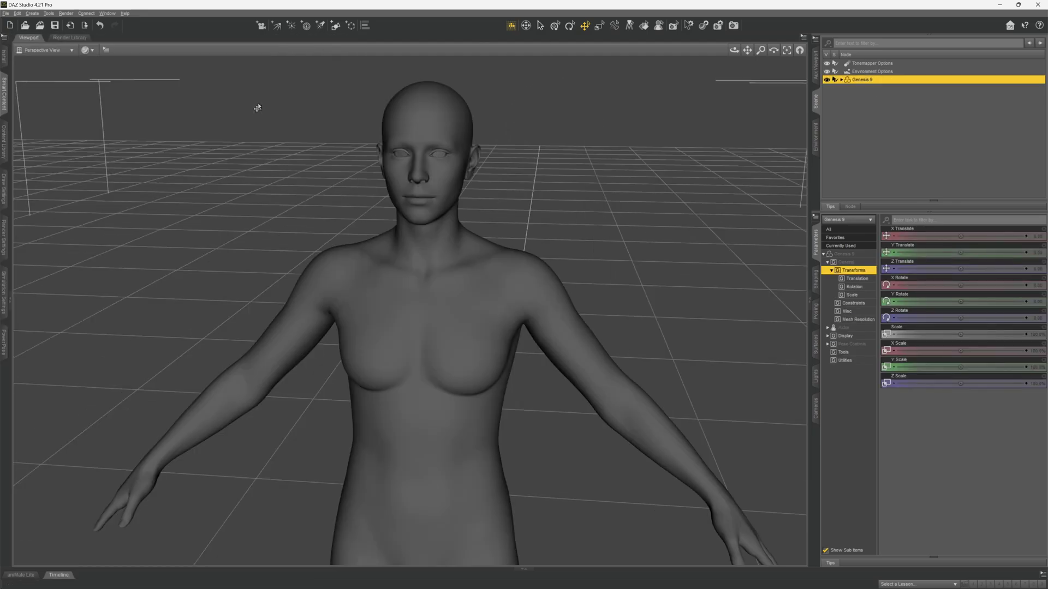
pyautogui.click(816, 343)
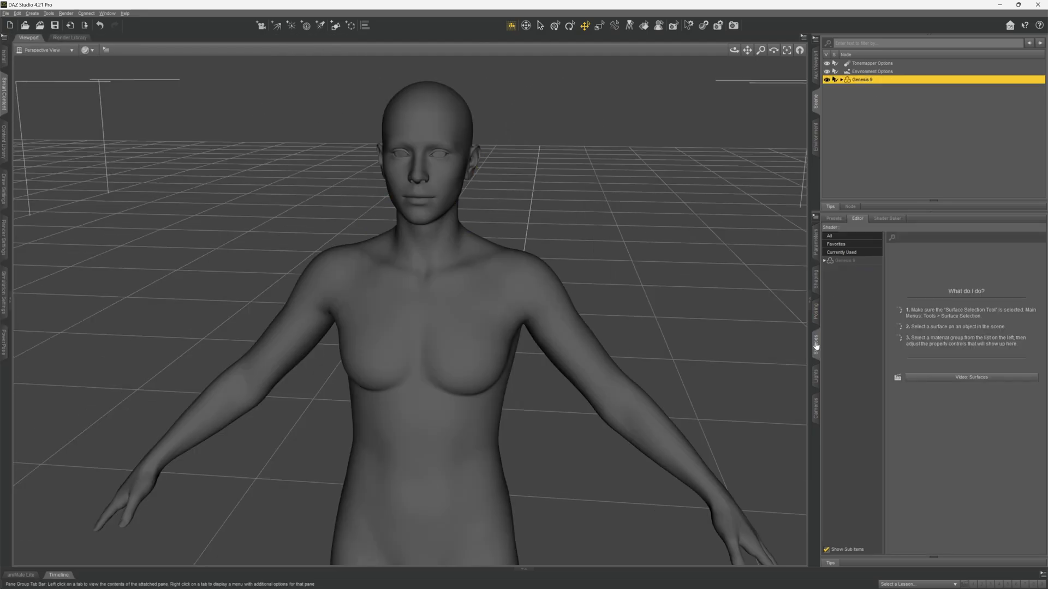
pyautogui.click(815, 280)
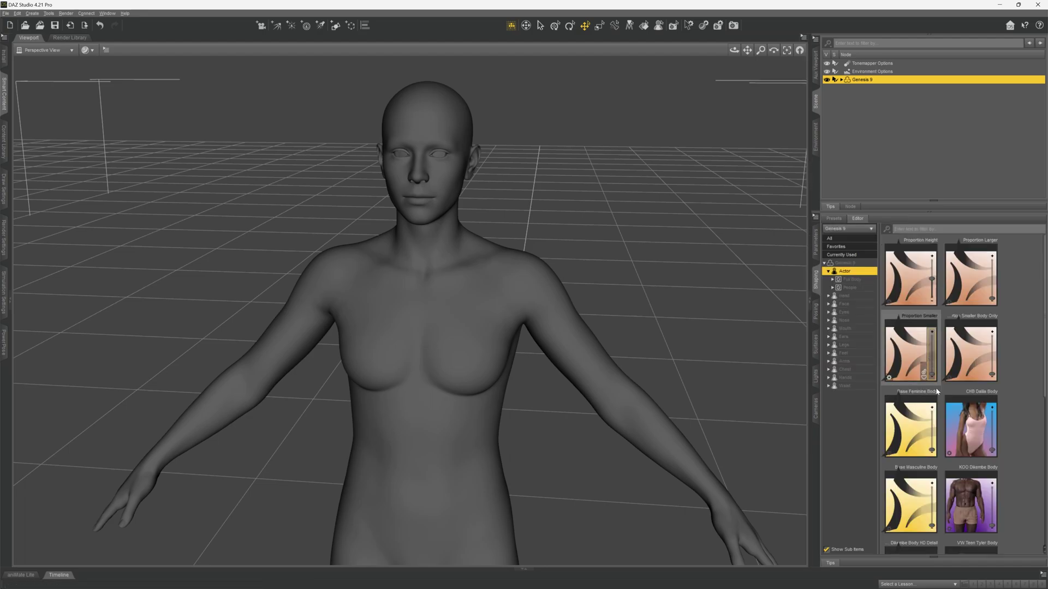
pyautogui.click(933, 525)
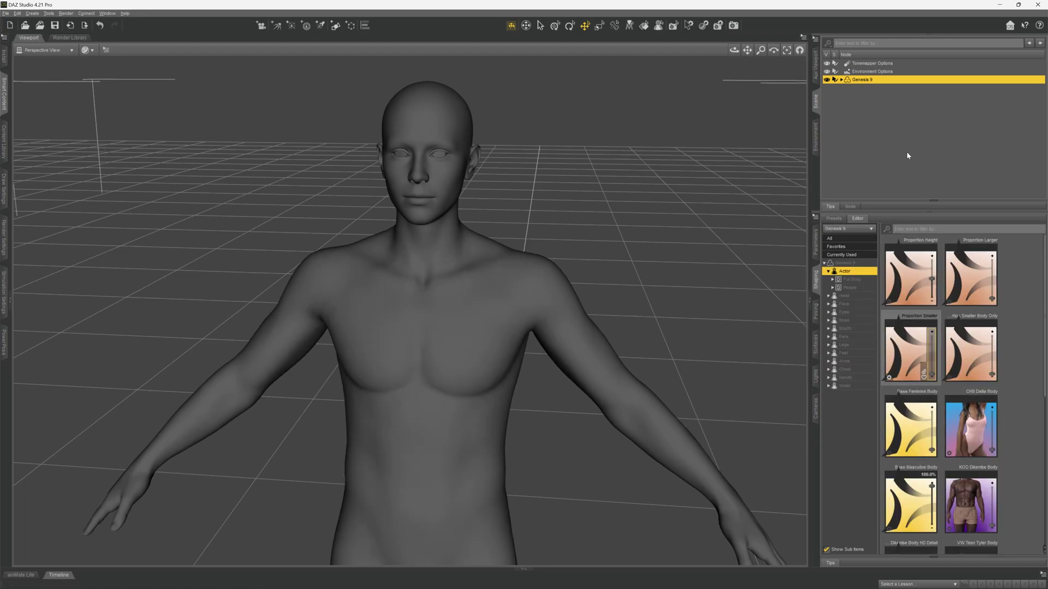
pyautogui.scroll(-5, 573, 269)
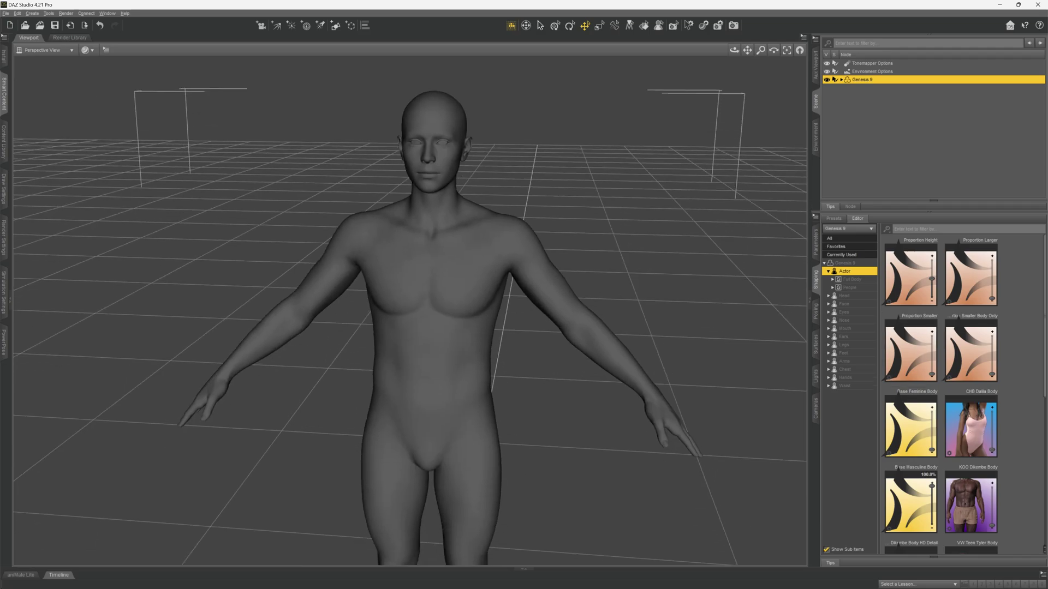
pyautogui.keyDown('alt'); pyautogui.moveTo(575, 378); pyautogui.dragTo(547, 297); pyautogui.keyUp('alt')
pyautogui.scroll(-2, 574, 378)
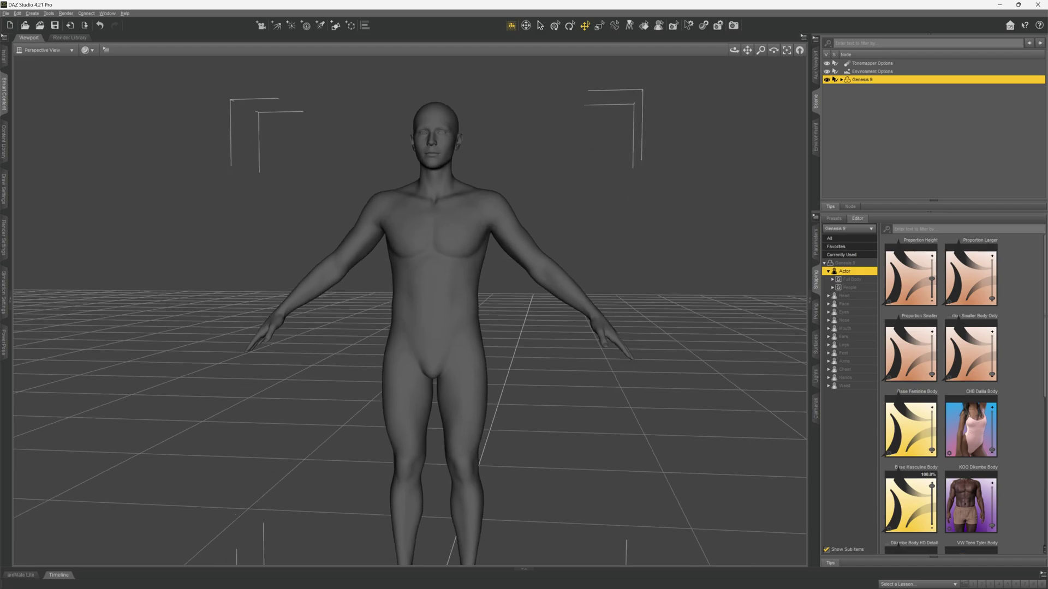
pyautogui.keyDown('alt'); pyautogui.moveTo(618, 302); pyautogui.dragTo(603, 349); pyautogui.keyUp('alt')
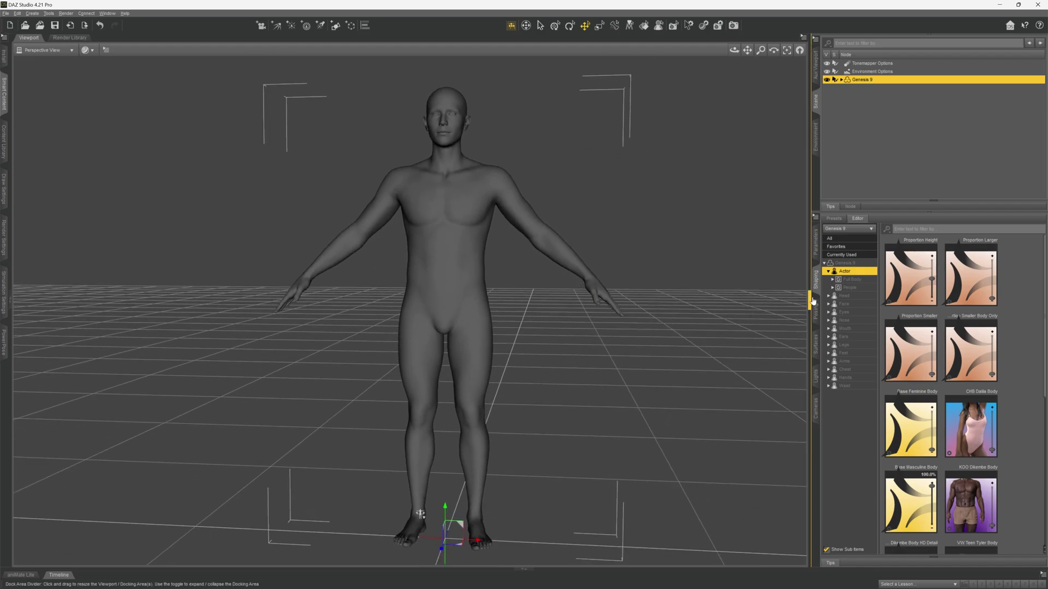
pyautogui.click(815, 242)
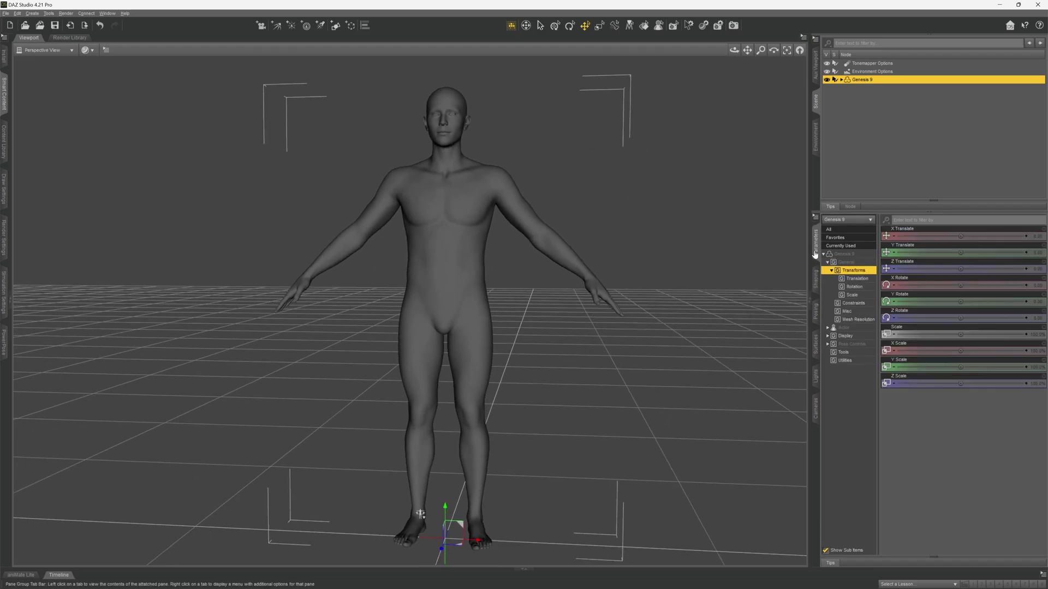
# Step: Set the Genesis 9 figure's mesh Resolution Level to Base
pyautogui.click(852, 321)
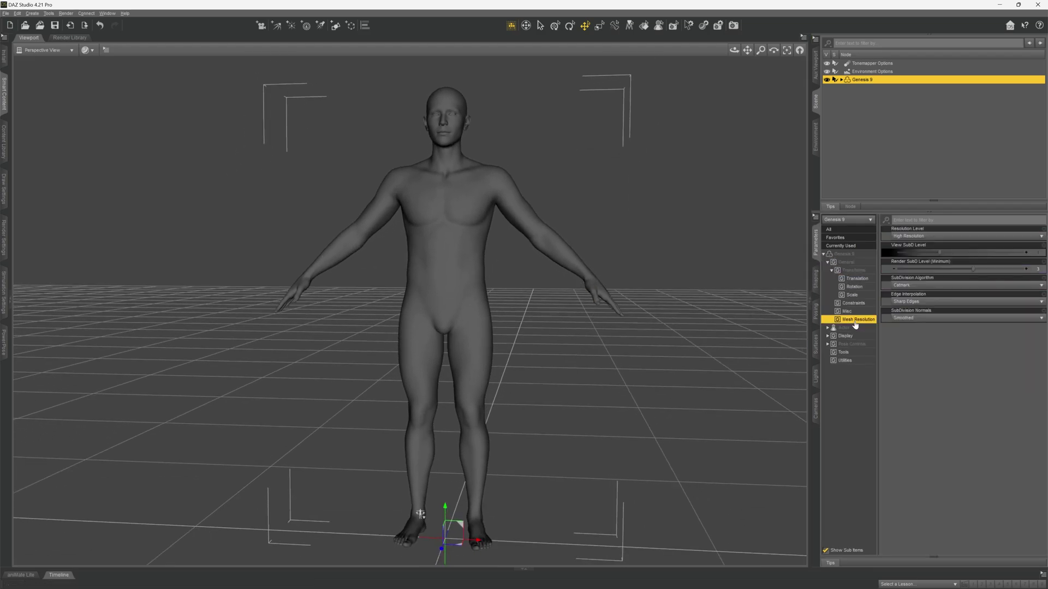
pyautogui.click(917, 237)
pyautogui.click(920, 248)
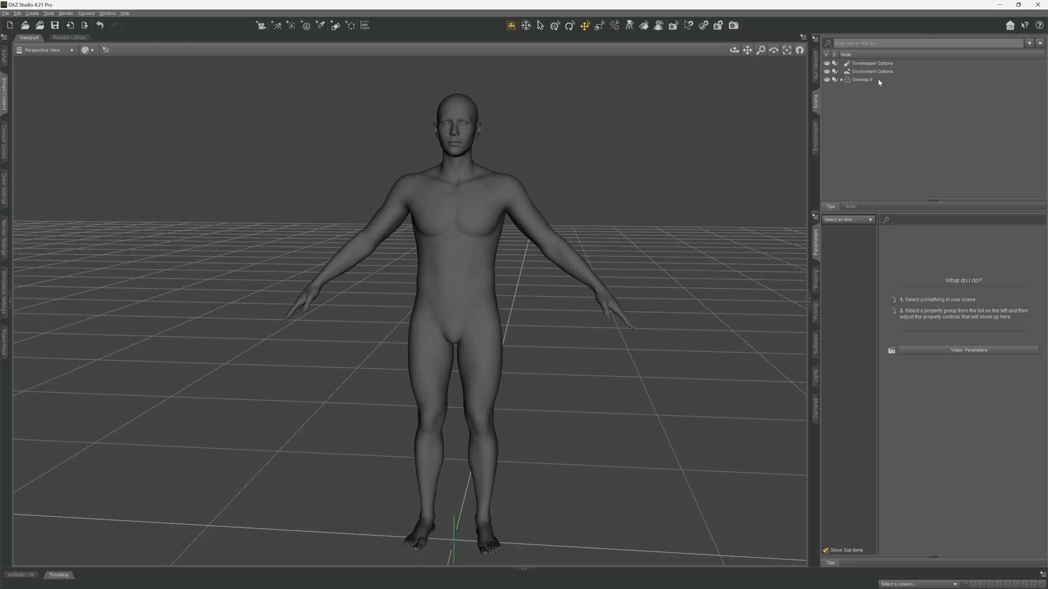
# Step: Export the Genesis 9 figure as a Wavefront OBJ named genesis_9_male in the Morph Creation folder
pyautogui.click(862, 79)
pyautogui.click(84, 25)
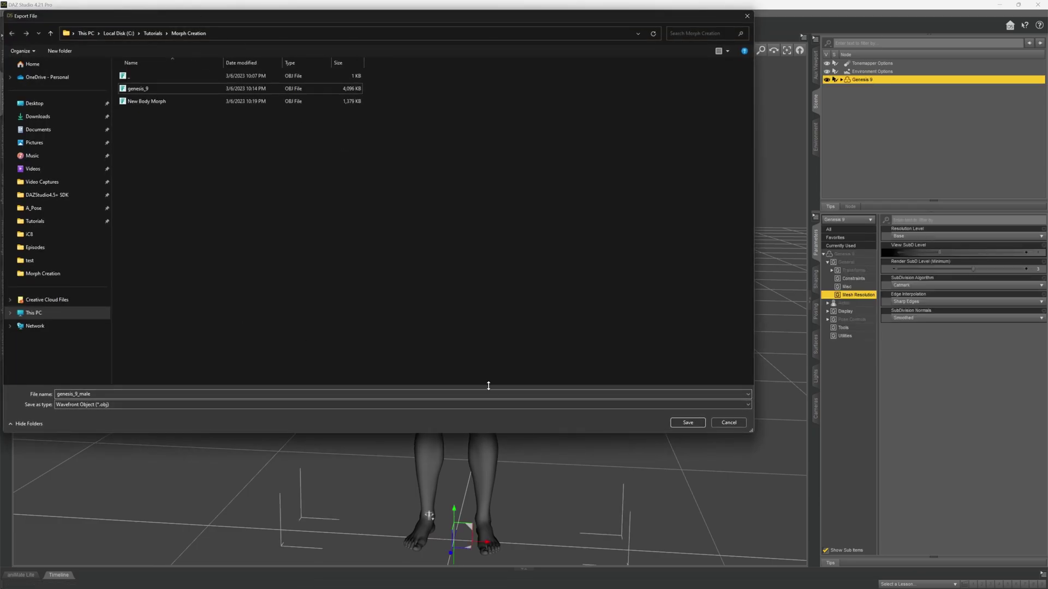
pyautogui.click(682, 423)
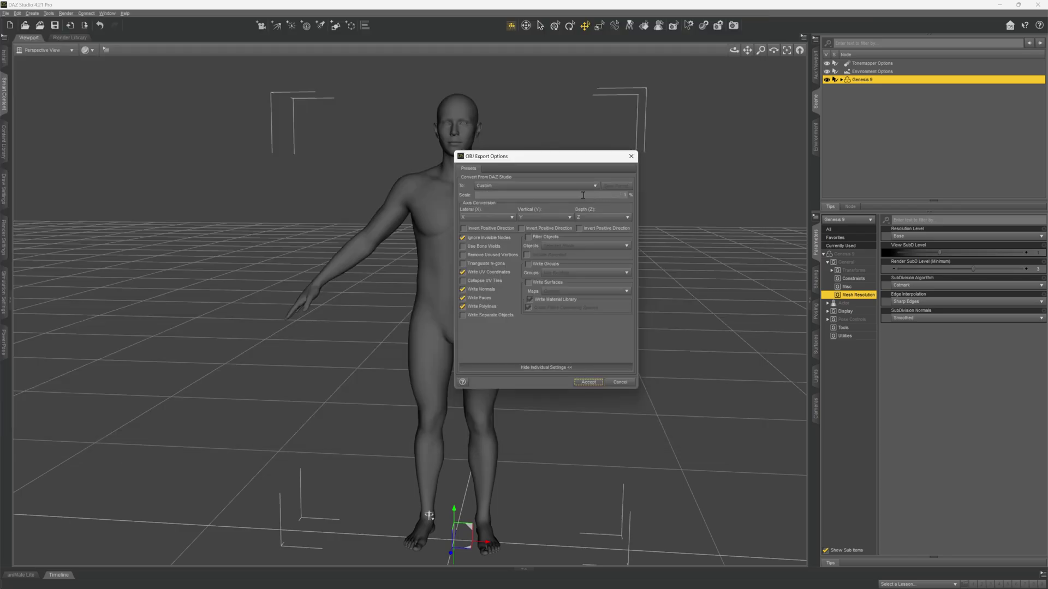
# Step: Complete the OBJ export from the DAZ Studio preset with scale 1%, turning off Write Separate Objects and Write Material Library
pyautogui.click(538, 186)
pyautogui.click(525, 233)
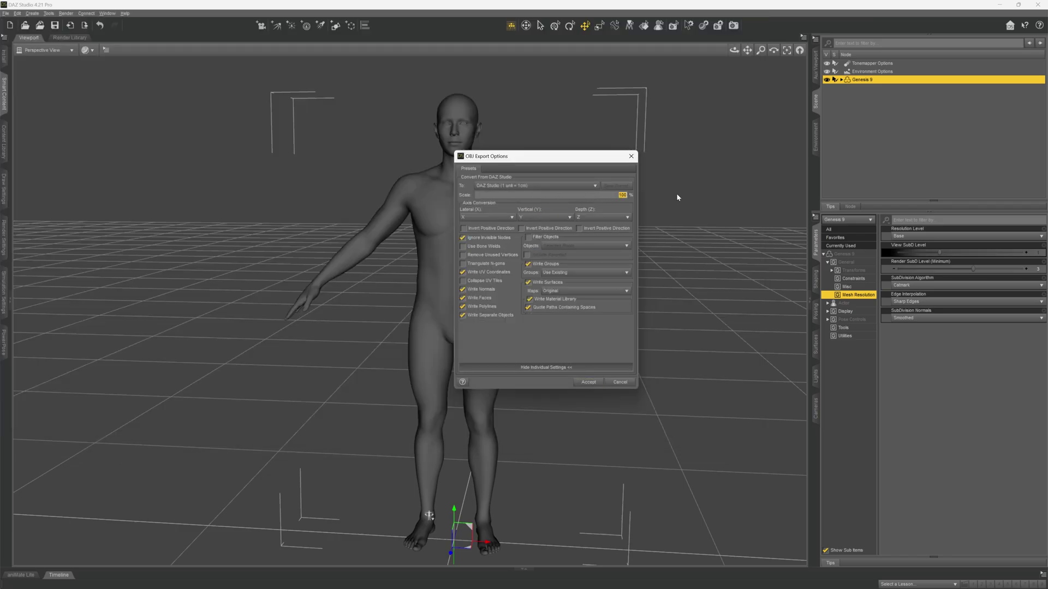
pyautogui.write('1')
pyautogui.click(472, 315)
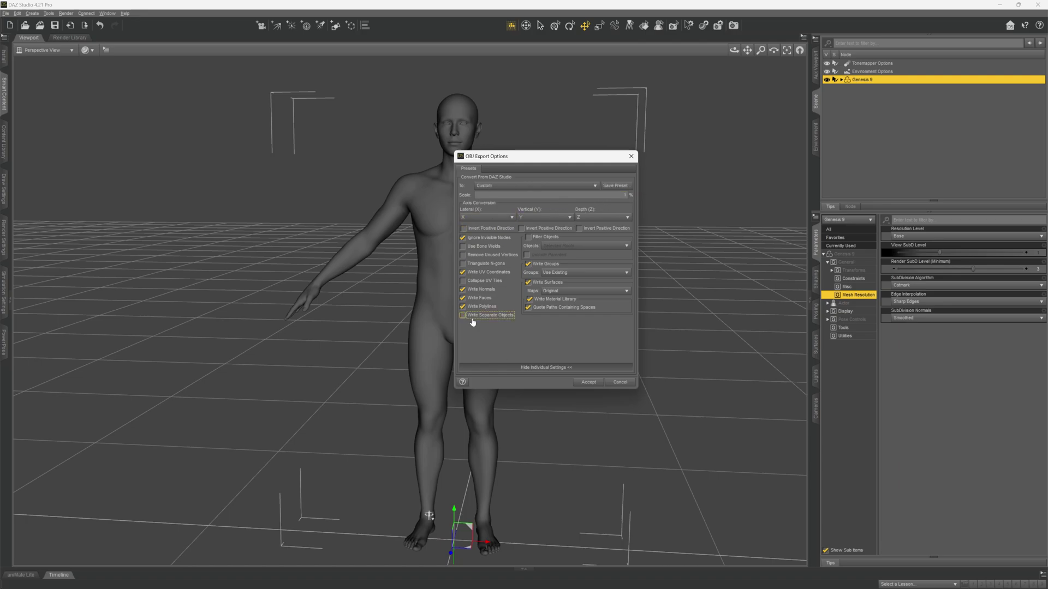
pyautogui.click(530, 299)
pyautogui.moveTo(554, 159); pyautogui.dragTo(455, 158)
pyautogui.click(487, 380)
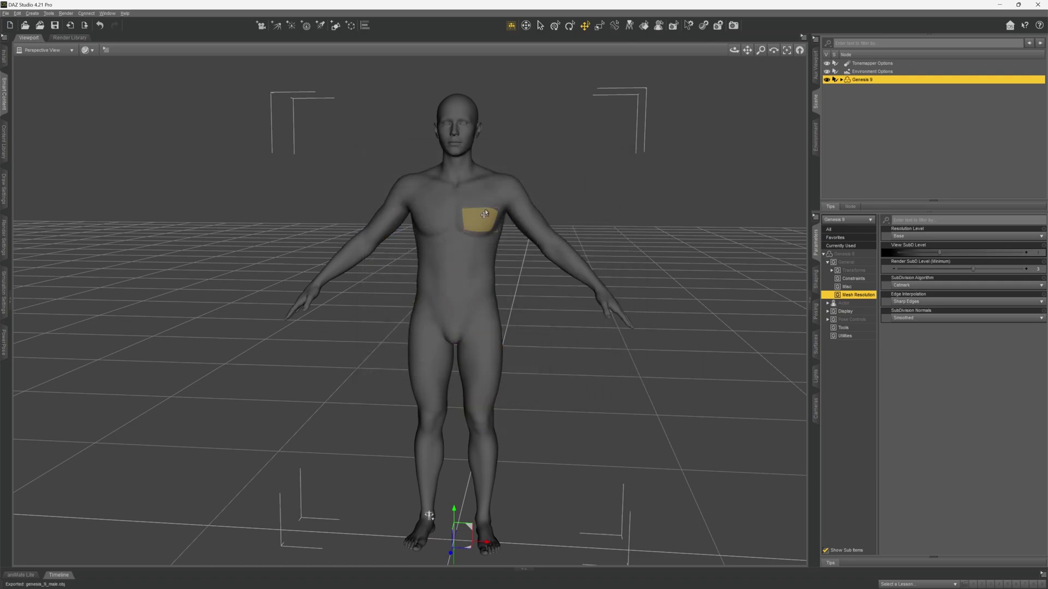
# Step: Switch to Blender and load the factory settings to start with a fresh scene
pyautogui.hotkey('alt', 'Tab')
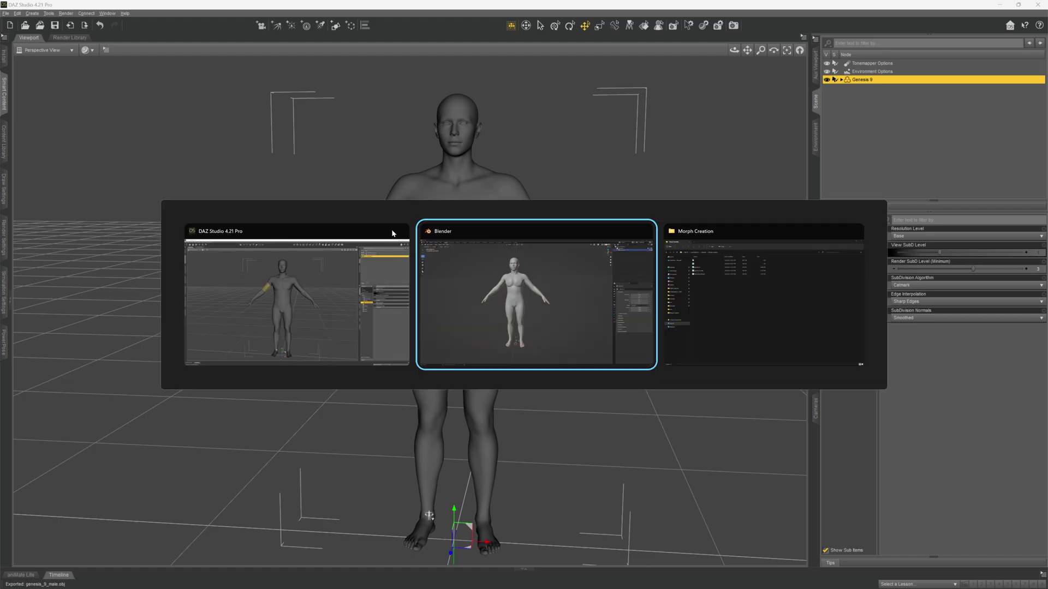
pyautogui.click(17, 15)
pyautogui.click(113, 174)
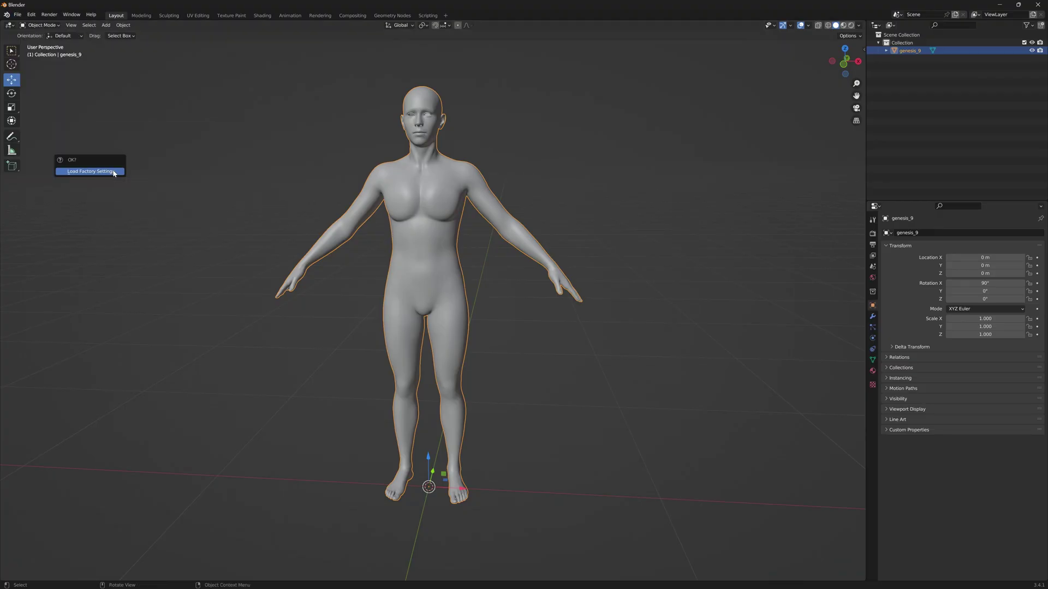
pyautogui.click(114, 172)
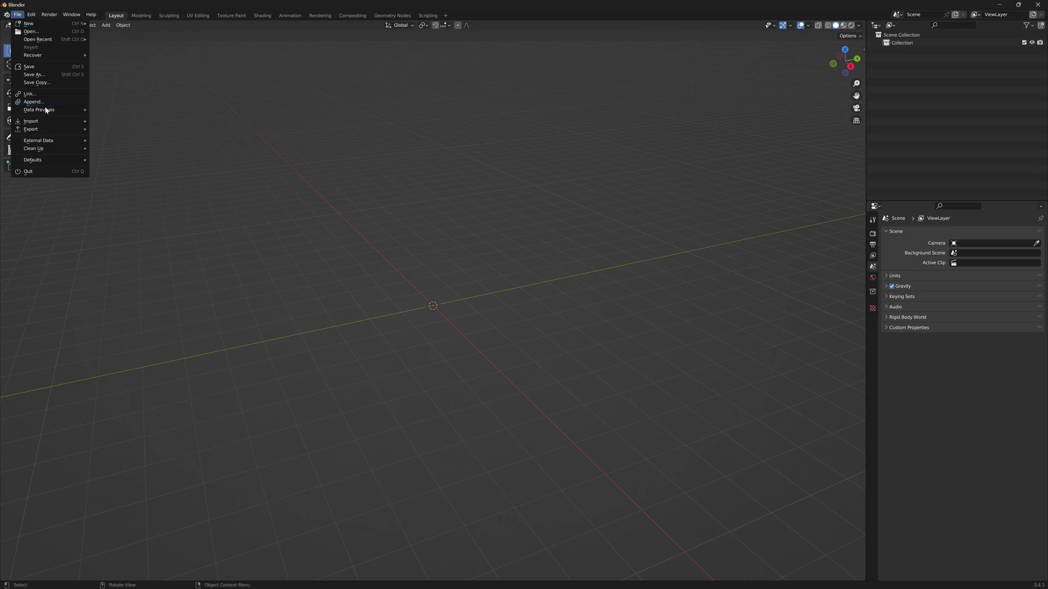
# Step: Import genesis_9_male.obj with the legacy Wavefront importer, using Keep Vert Order and Poly Groups, and frame the figure
pyautogui.moveTo(81, 121)
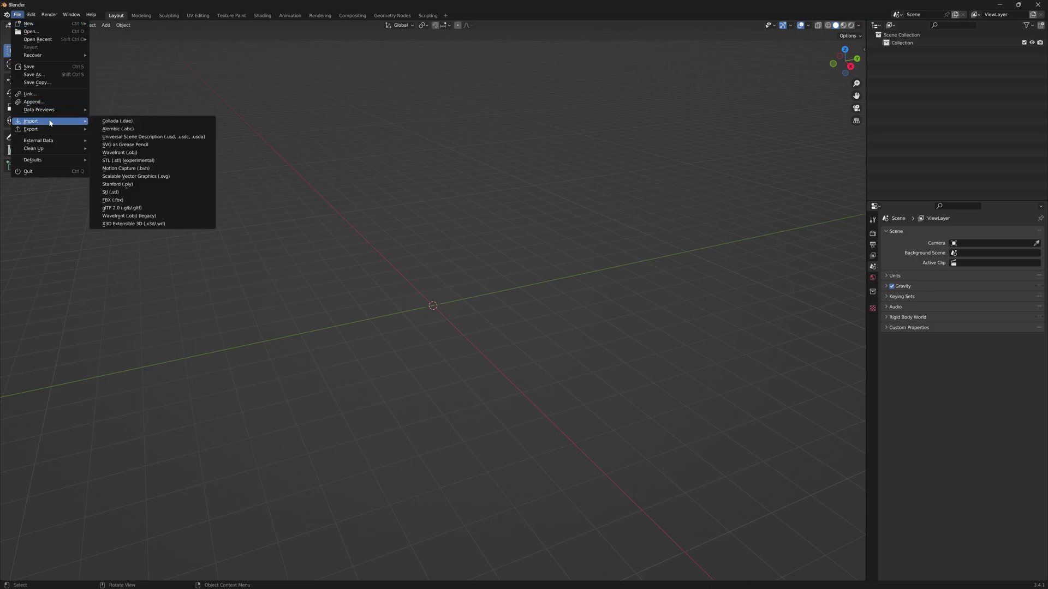
pyautogui.click(146, 216)
pyautogui.click(444, 228)
pyautogui.click(439, 209)
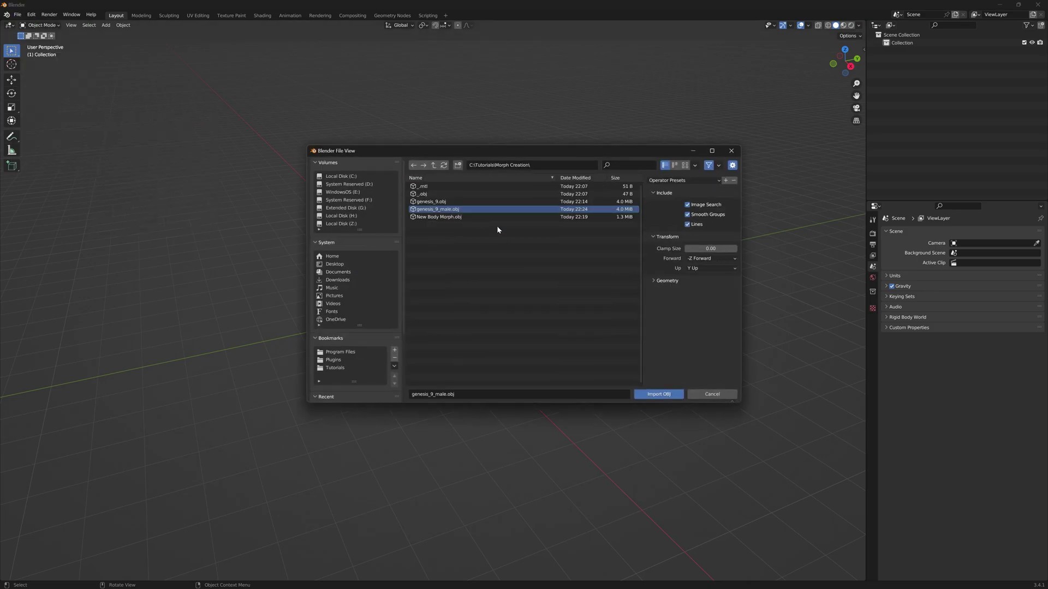
pyautogui.click(658, 282)
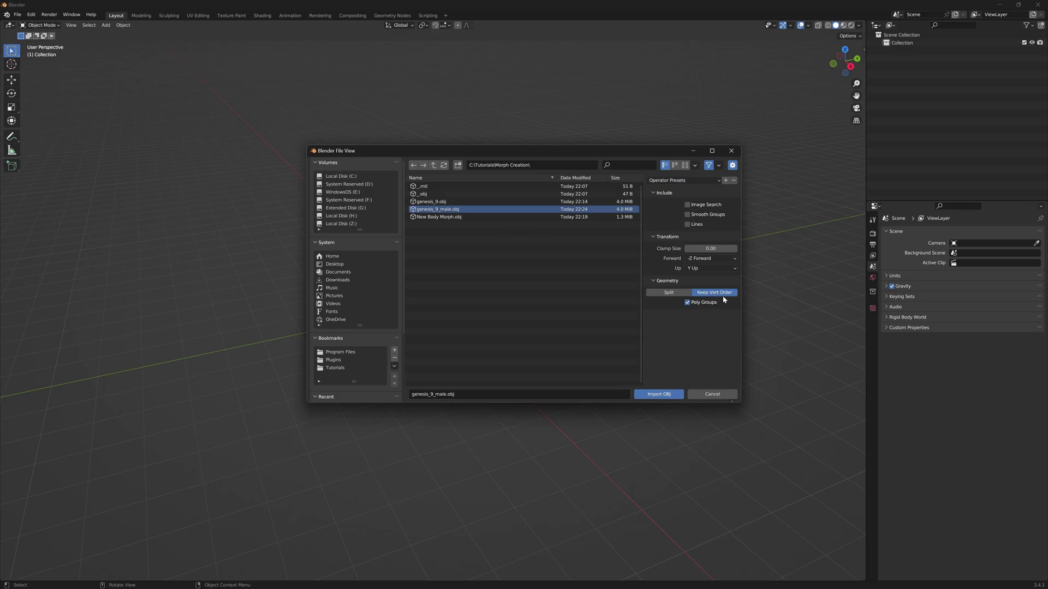
pyautogui.click(659, 394)
pyautogui.press('KP_Decimal')
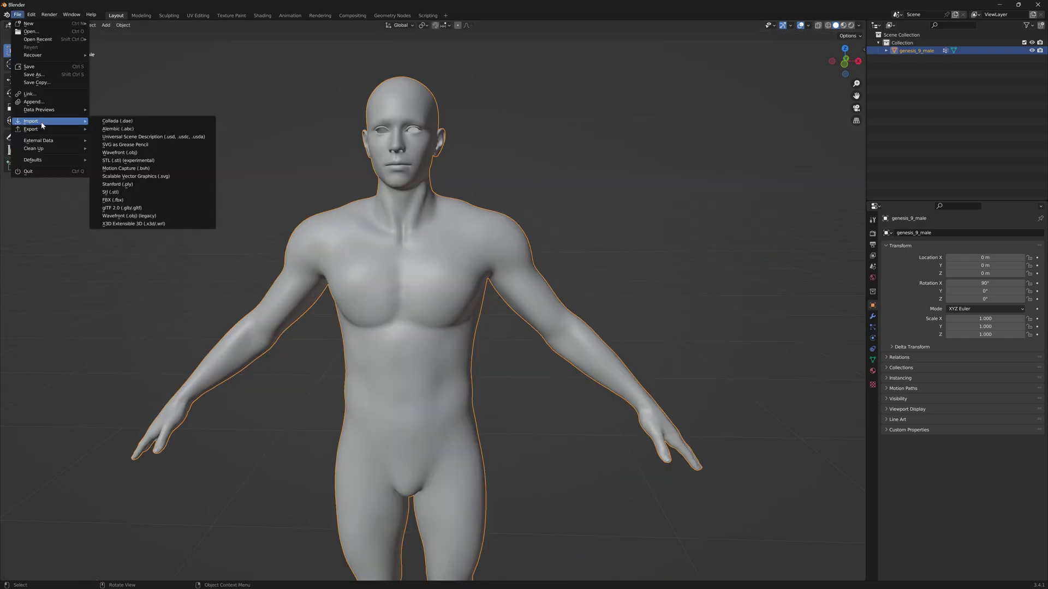
# Step: Export the figure as a Wavefront OBJ over New Body Morph.obj with the scale set to 100
pyautogui.moveTo(42, 130)
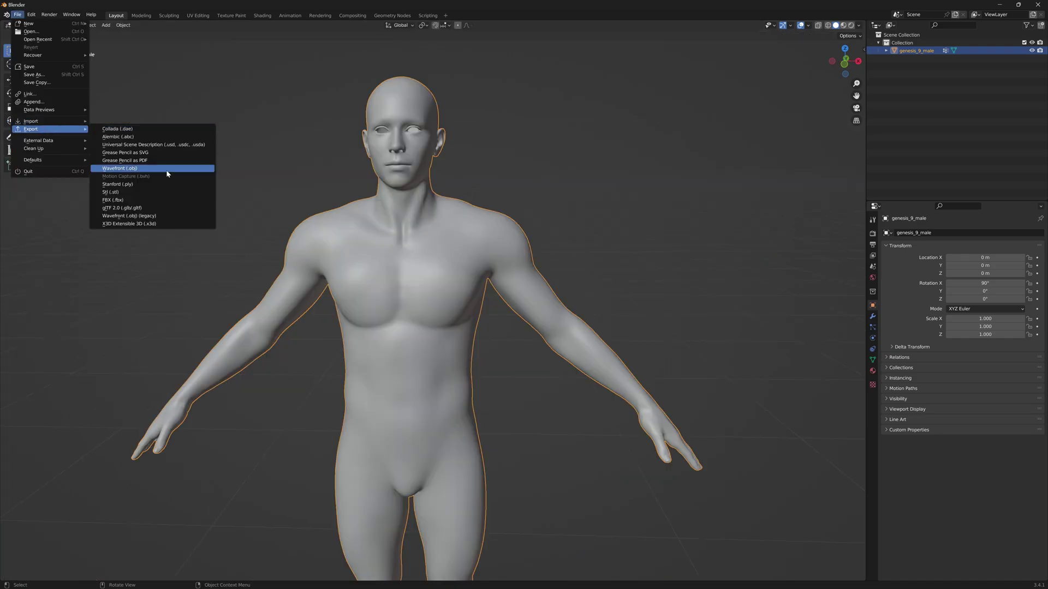
pyautogui.click(120, 168)
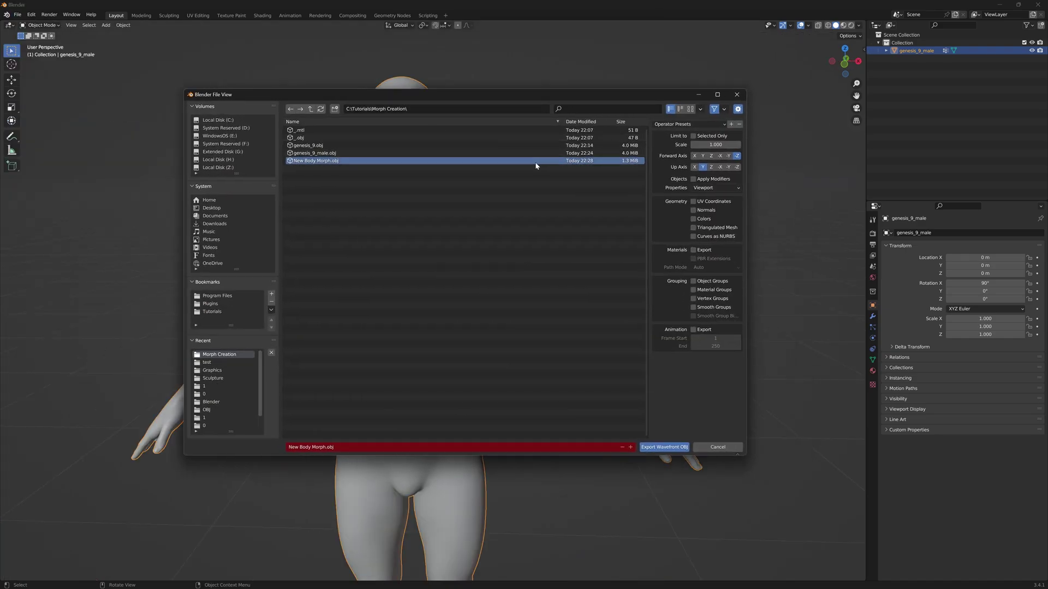
pyautogui.moveTo(653, 208); pyautogui.dragTo(574, 208)
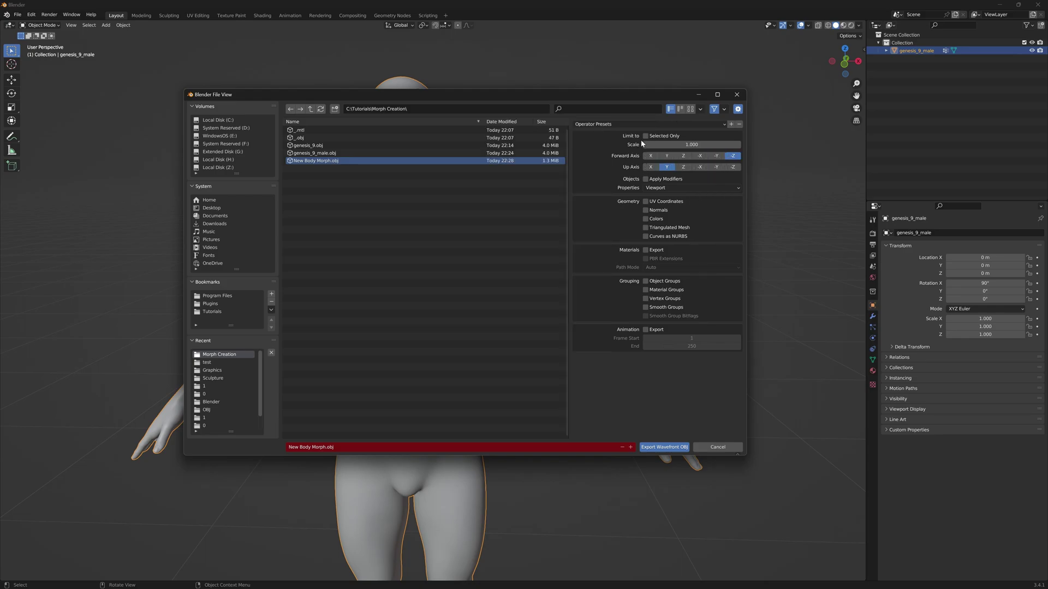
pyautogui.click(692, 145)
pyautogui.write('100')
pyautogui.press('Return')
pyautogui.click(658, 447)
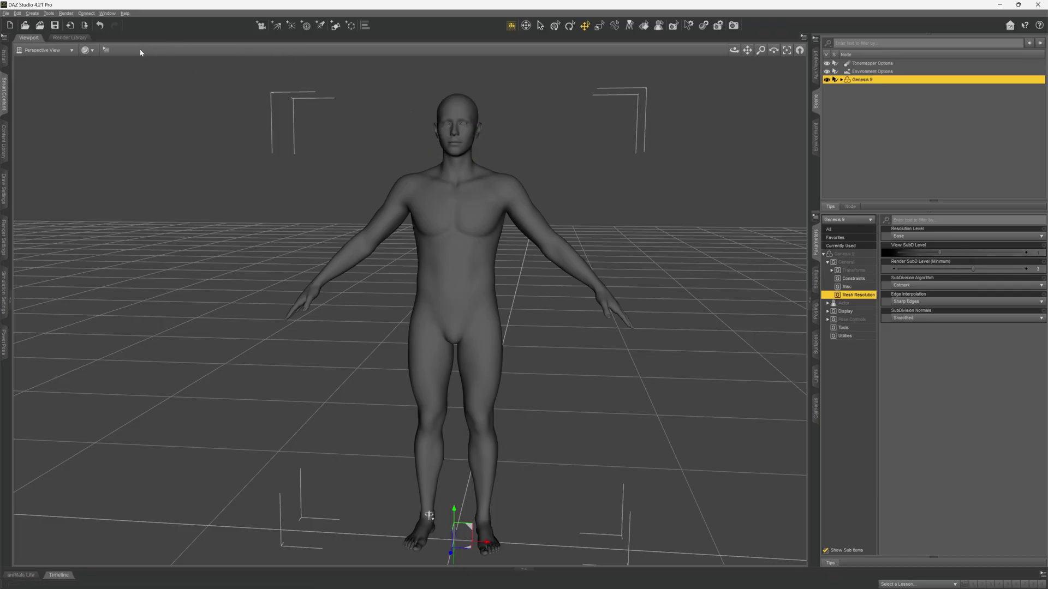
# Step: In DAZ Studio, start Morph Loader Pro for Genesis 9 with the DAZ Studio (1 unit = 1cm) preset and show its individual settings
pyautogui.click(6, 13)
pyautogui.moveTo(17, 13)
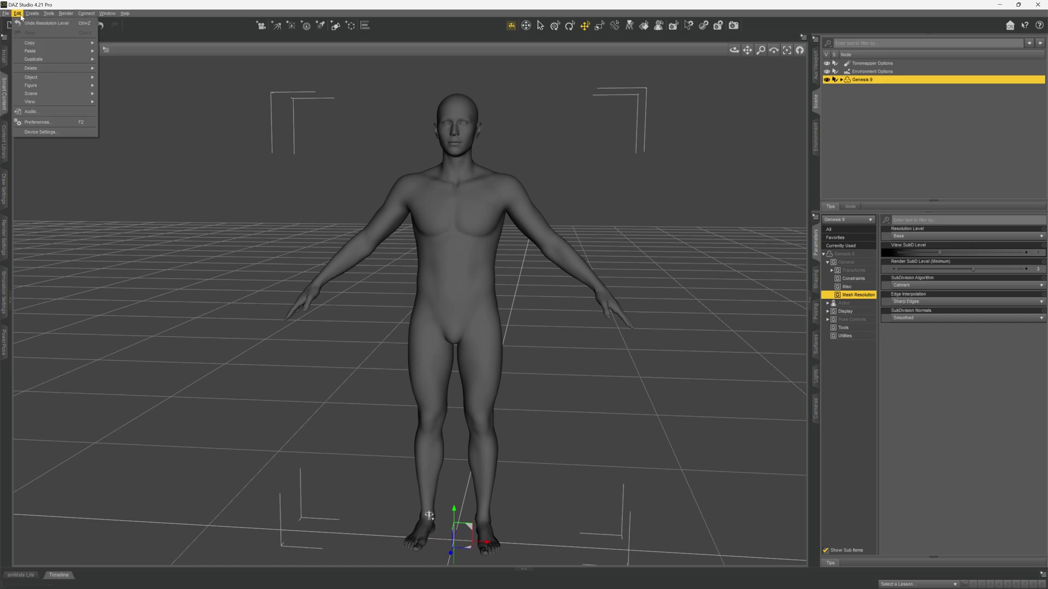
pyautogui.moveTo(74, 76)
pyautogui.click(147, 98)
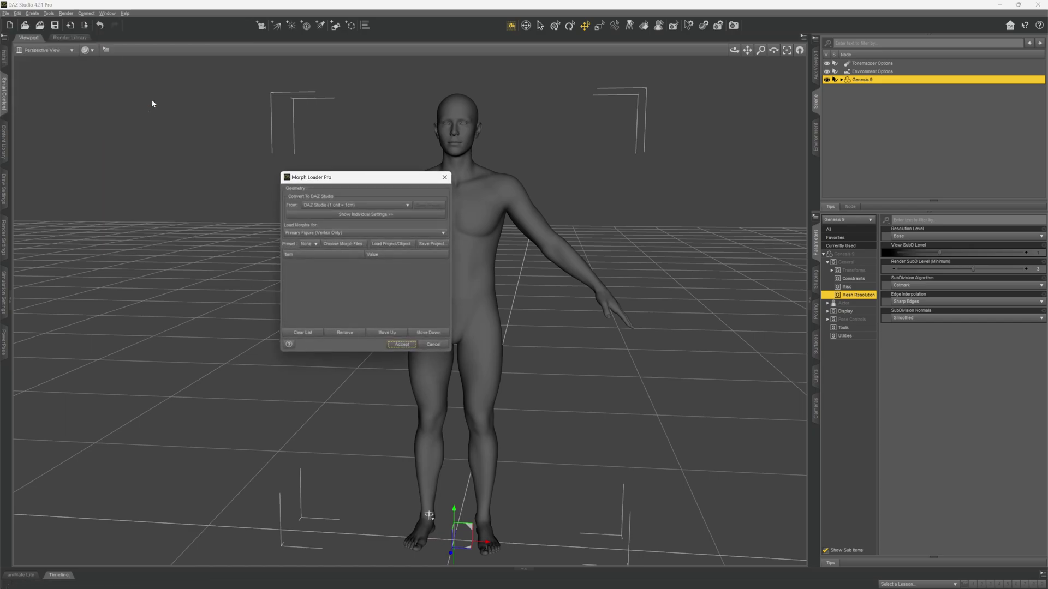
pyautogui.click(355, 205)
pyautogui.click(345, 263)
pyautogui.click(393, 214)
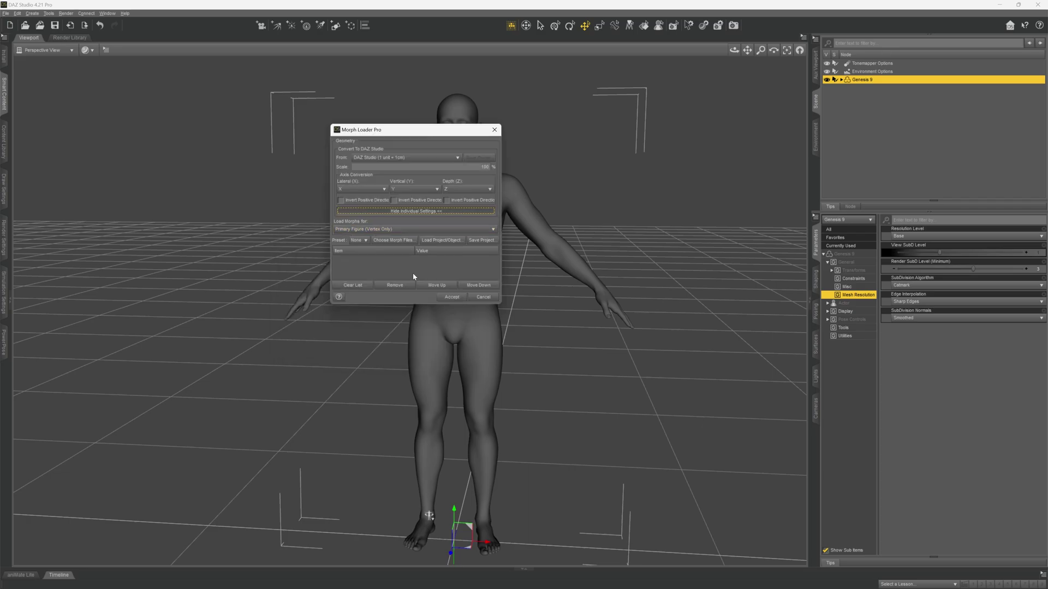
# Step: Load New Body Morph.obj as the morph file and set Create Control Property and Reverse Deformations to Yes
pyautogui.click(394, 240)
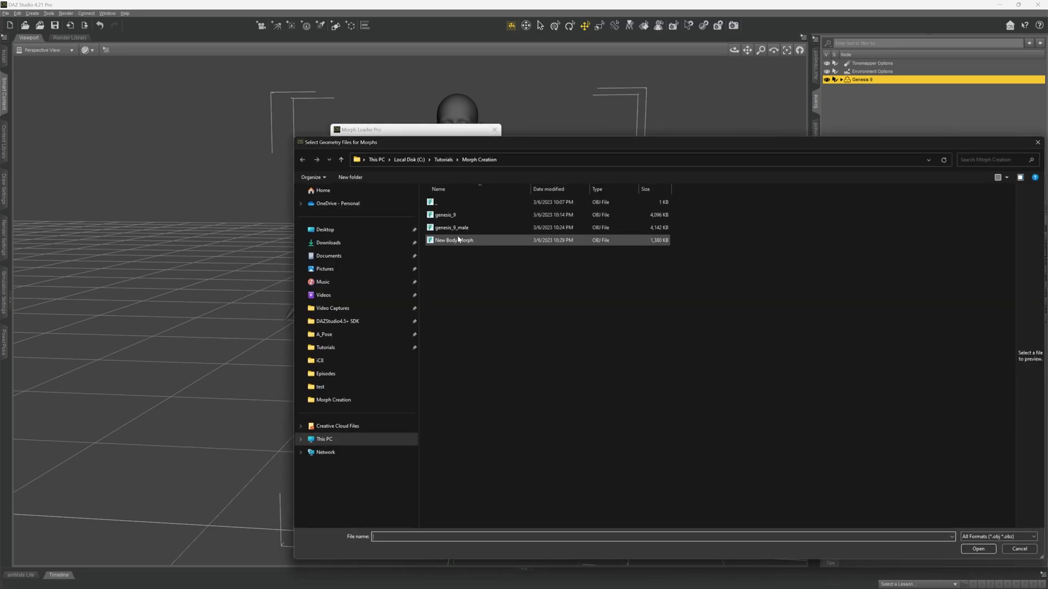
pyautogui.doubleClick(456, 240)
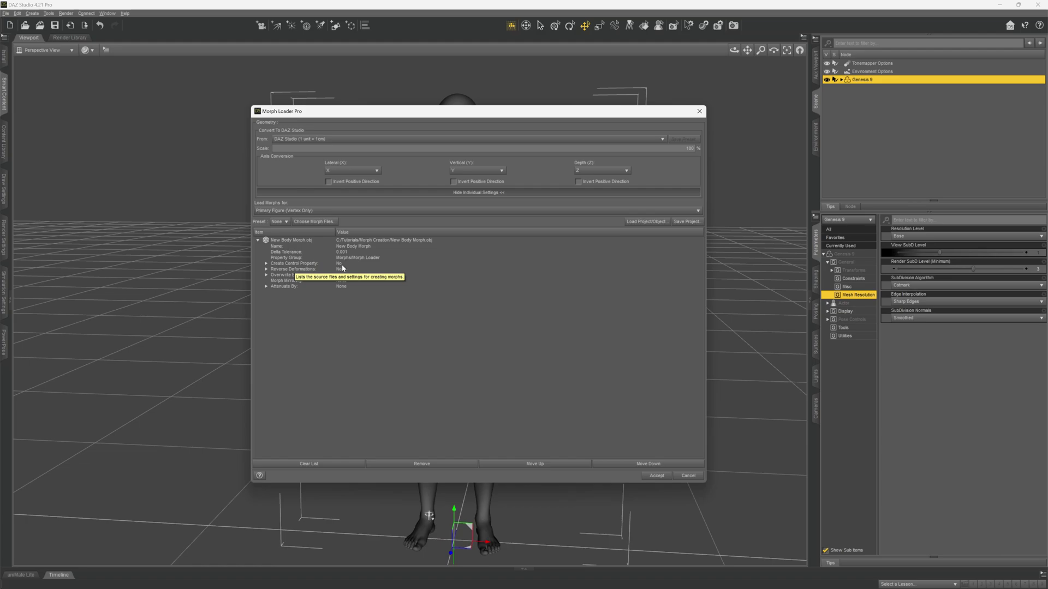
pyautogui.click(340, 264)
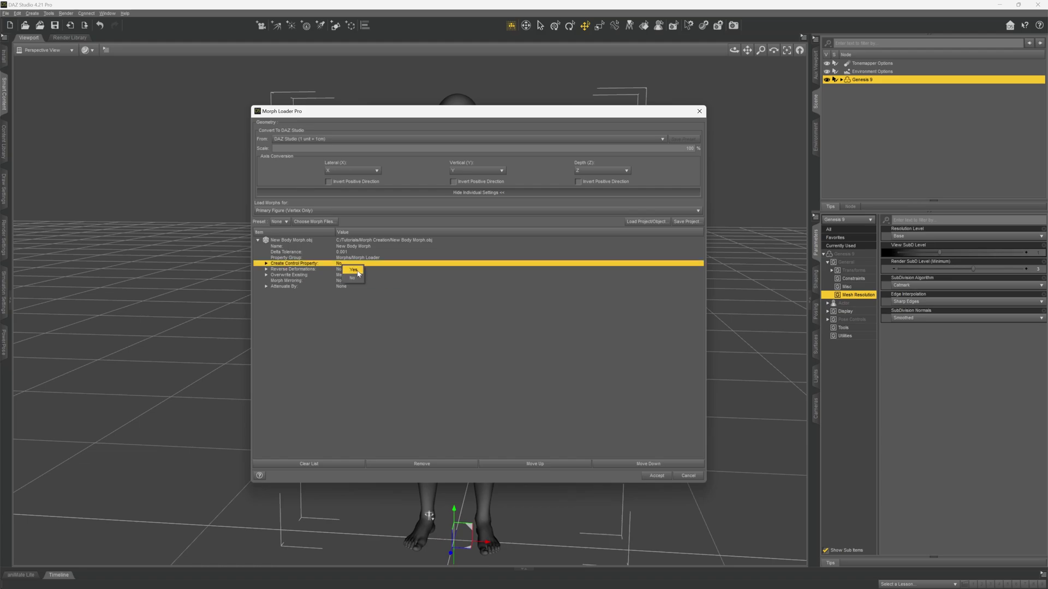
pyautogui.click(354, 271)
pyautogui.click(340, 269)
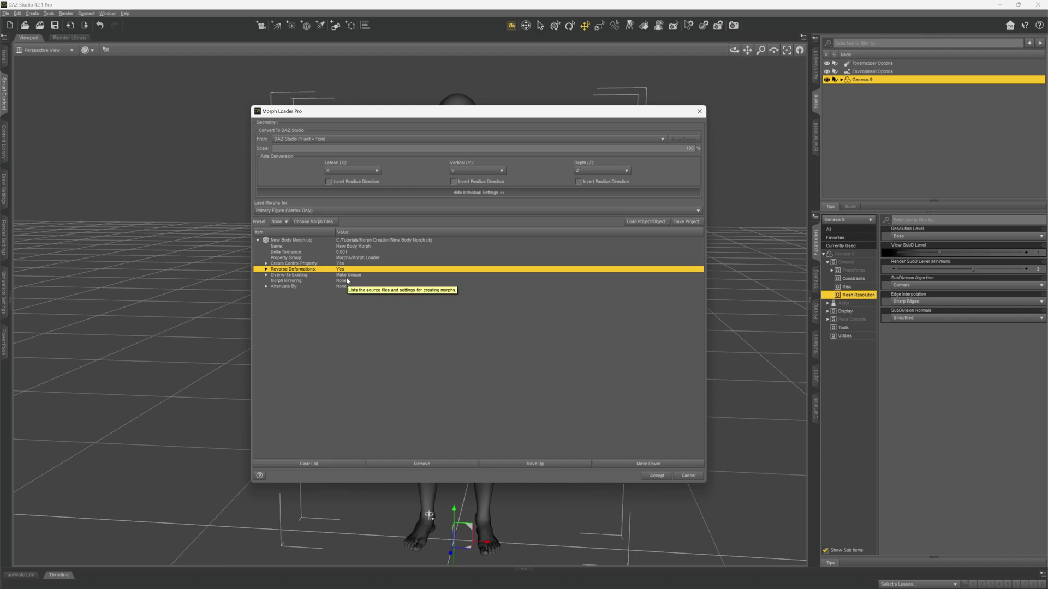
# Step: Set Overwrite Existing to Deltas and ERC Links and create the morph
pyautogui.moveTo(443, 116)
pyautogui.mouseDown()
pyautogui.moveTo(636, 153)
pyautogui.moveTo(406, 91)
pyautogui.moveTo(459, 105)
pyautogui.mouseUp()
pyautogui.click(357, 264)
pyautogui.click(376, 273)
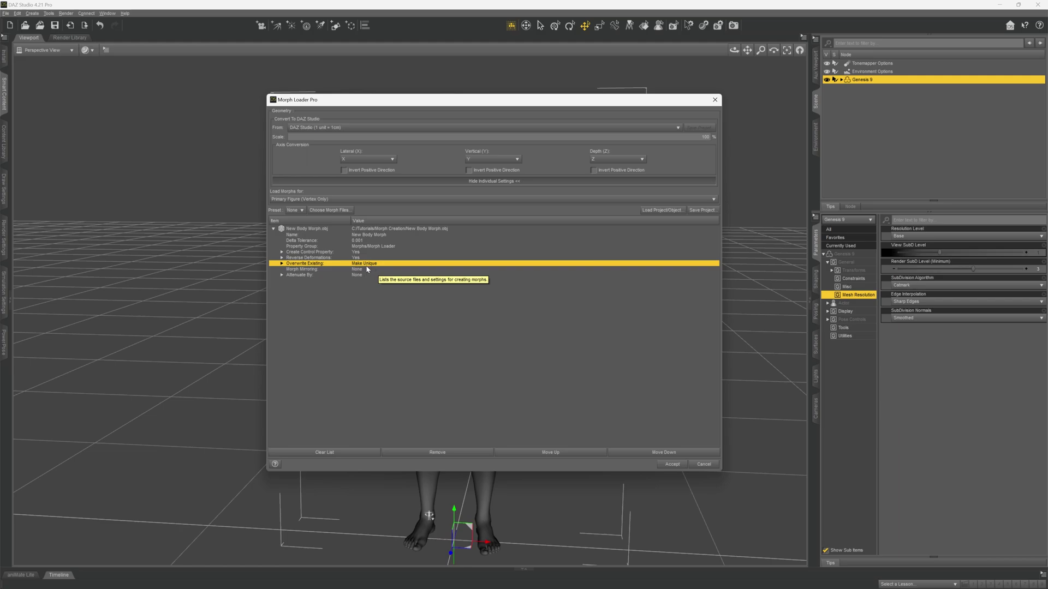
pyautogui.click(366, 264)
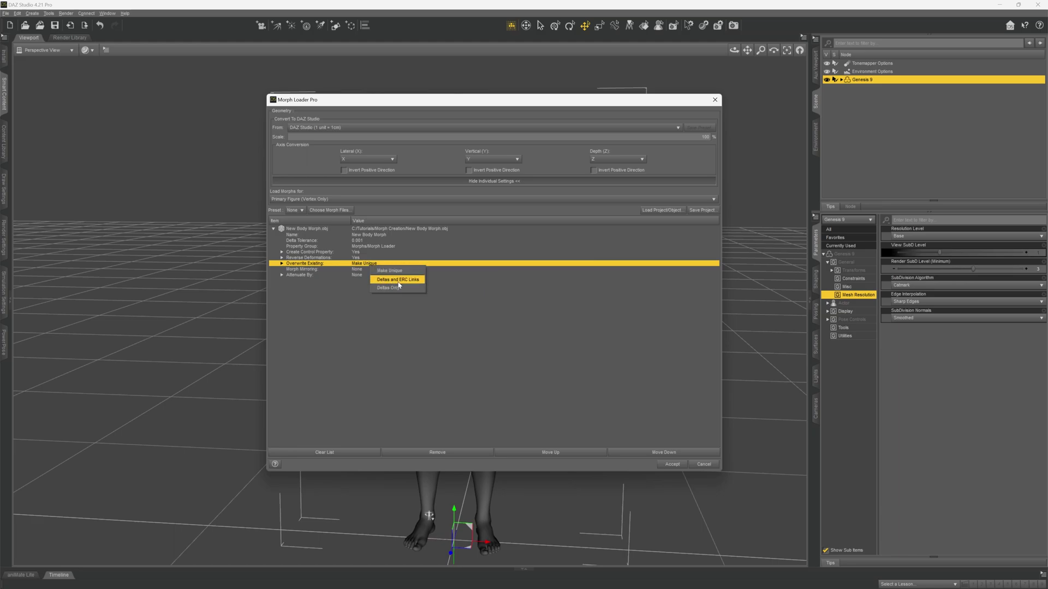
pyautogui.click(405, 281)
pyautogui.click(668, 465)
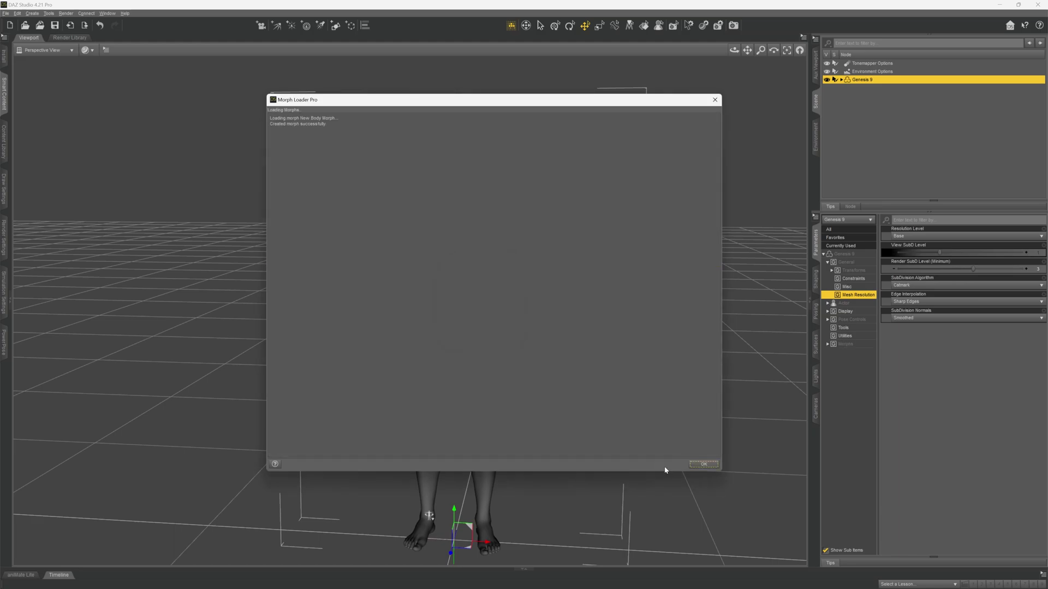
pyautogui.click(704, 465)
# Step: Set New Body Morph in the Genesis 9 morph parameters to 100% and inspect the figure from the side
pyautogui.scroll(2, 643, 247)
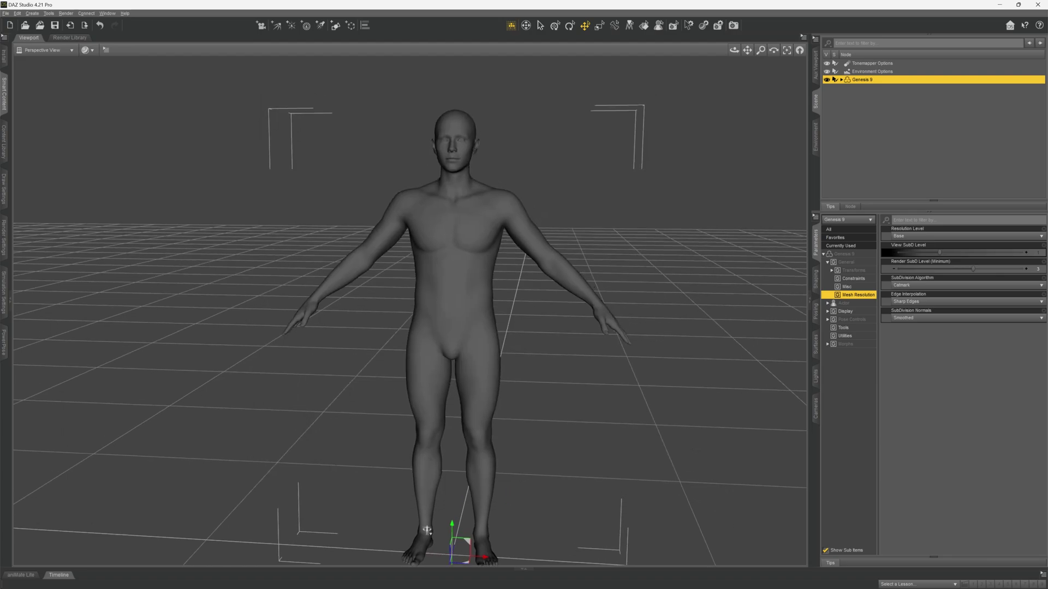
pyautogui.click(856, 345)
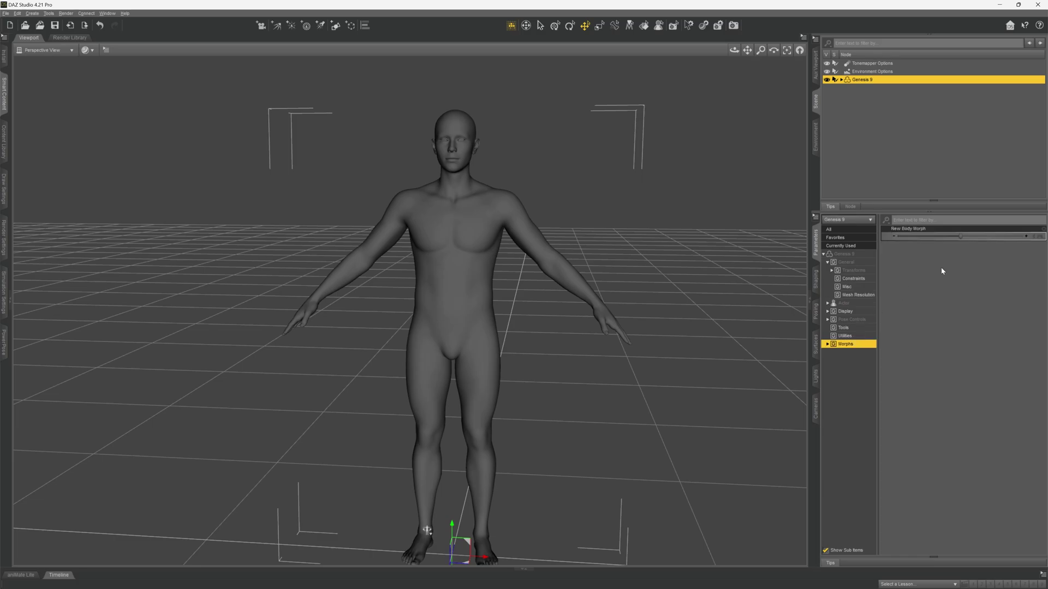
pyautogui.moveTo(977, 236); pyautogui.dragTo(1026, 236)
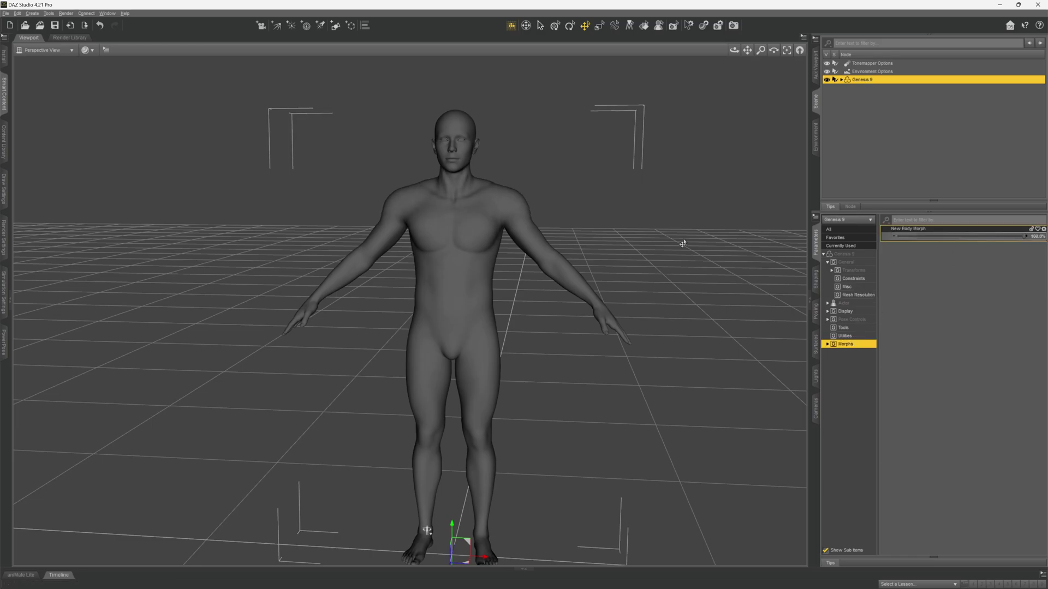
pyautogui.keyDown('alt'); pyautogui.moveTo(587, 204); pyautogui.dragTo(436, 229); pyautogui.keyUp('alt')
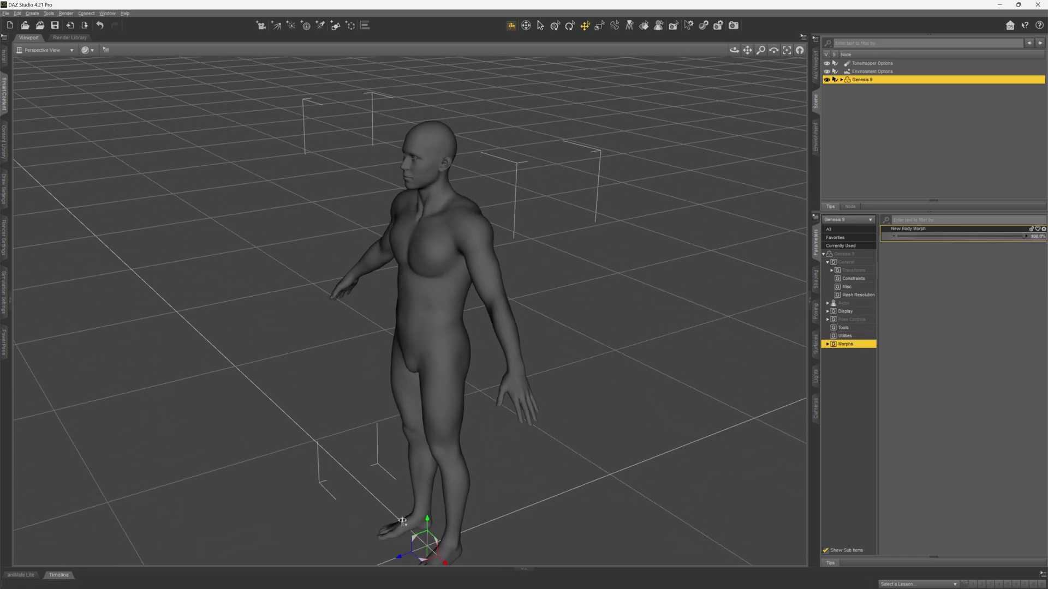
pyautogui.hotkey('ctrl', 'shift', 'r')
# Step: Set the minimum limit of New Body Morph to 0 in its parameter settings
pyautogui.click(1044, 229)
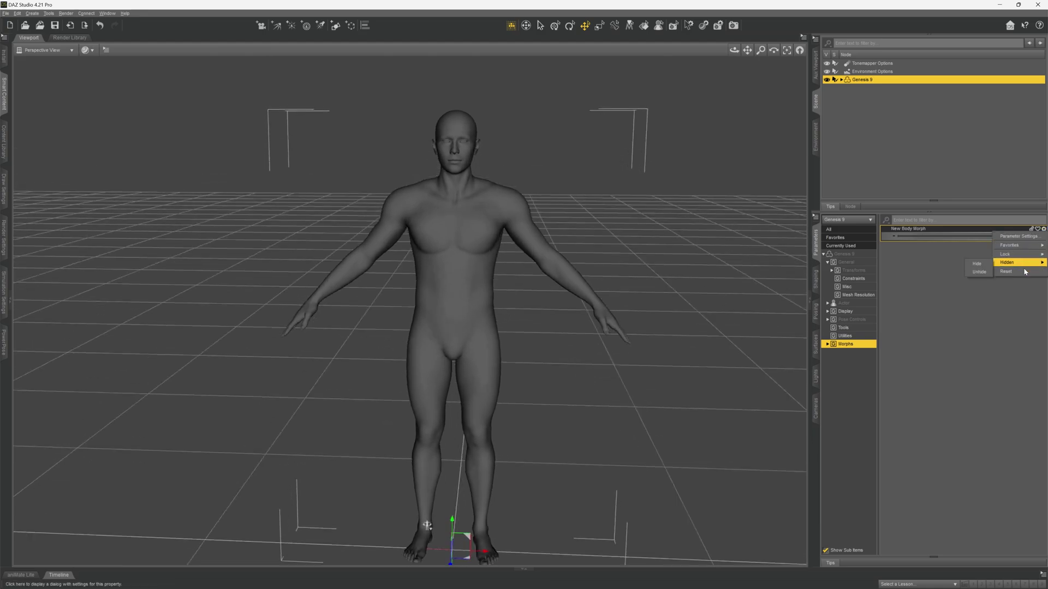
pyautogui.click(1019, 236)
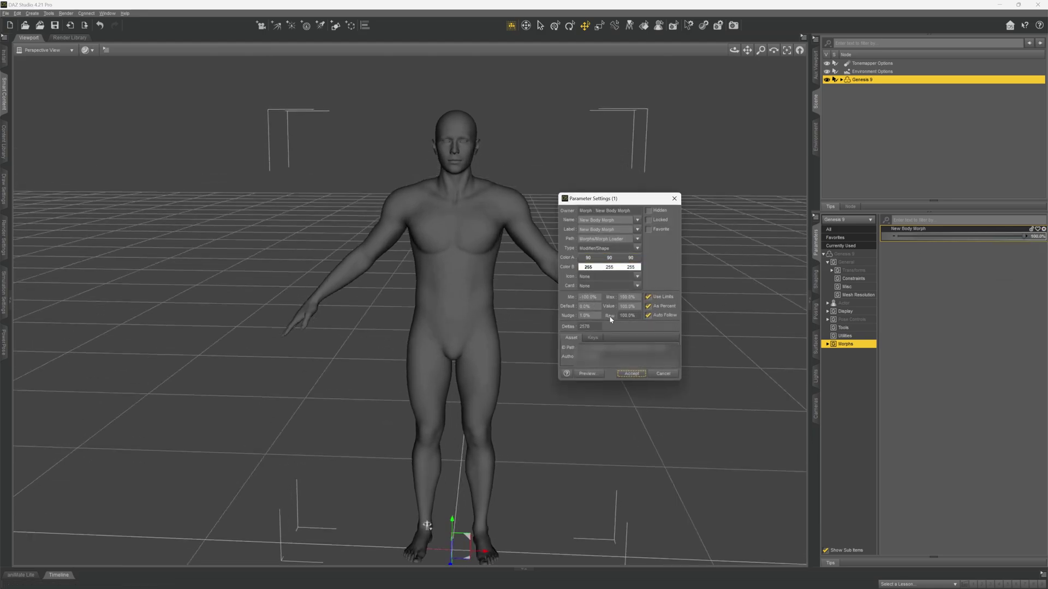
pyautogui.click(587, 297)
pyautogui.write('0')
pyautogui.click(631, 374)
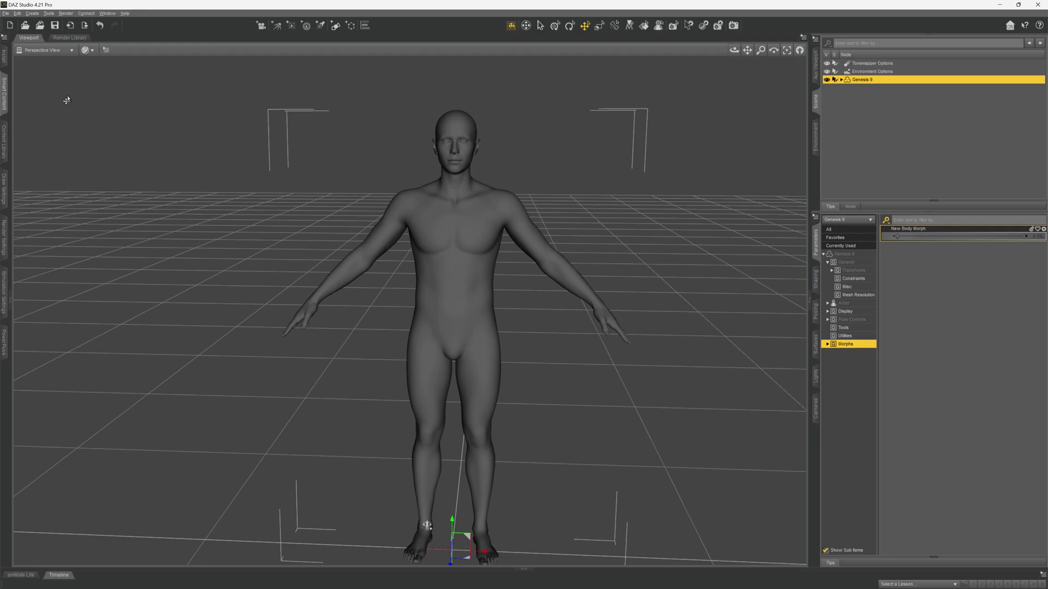
# Step: Delete the morphed Genesis 9 figure from the scene and load a fresh Genesis 9 Dev Load figure
pyautogui.click(868, 82)
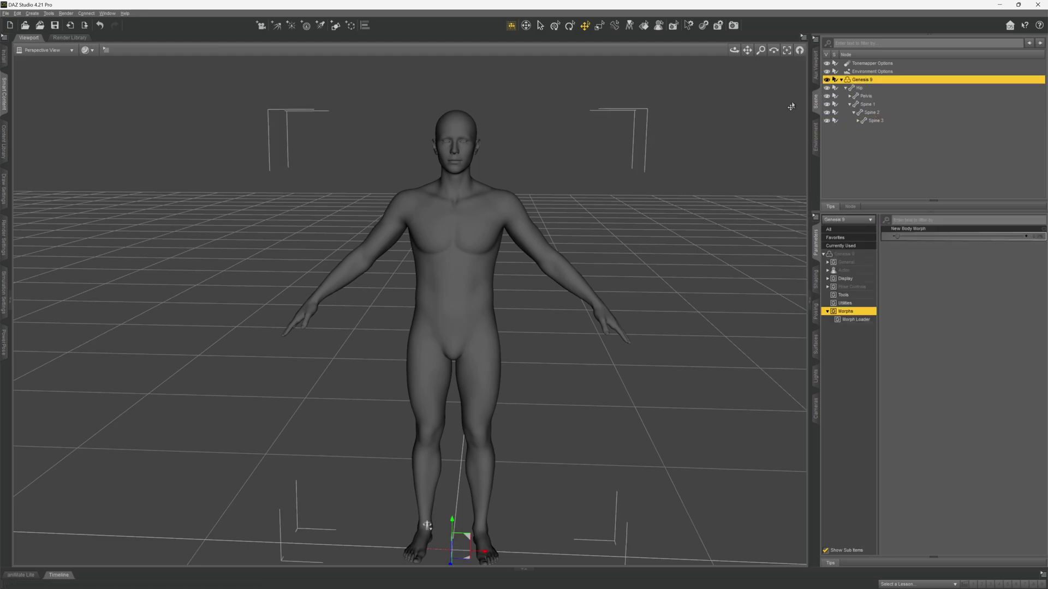
pyautogui.press('Delete')
pyautogui.click(4, 93)
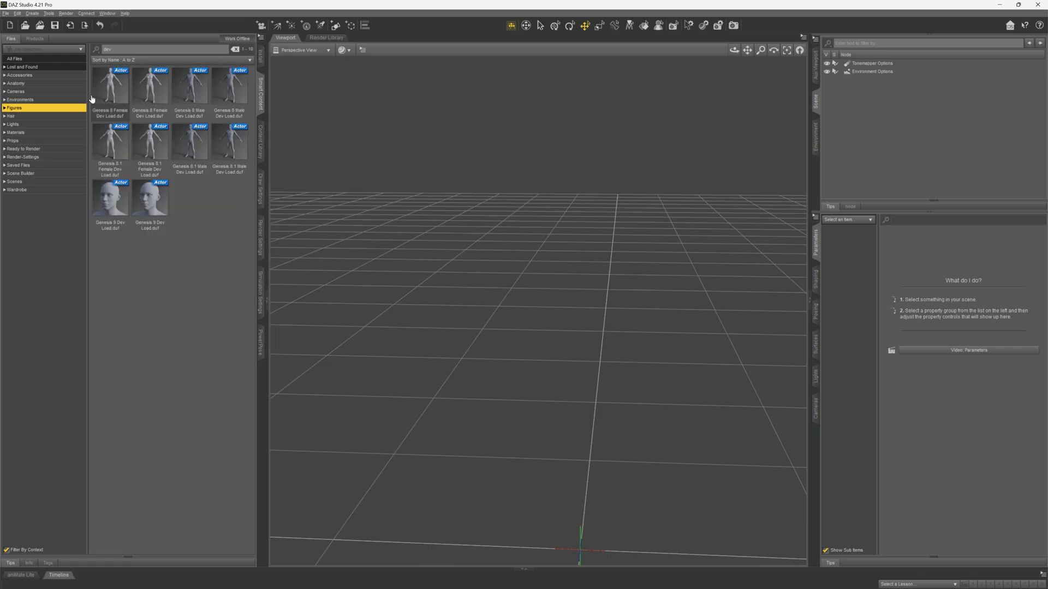
pyautogui.doubleClick(144, 208)
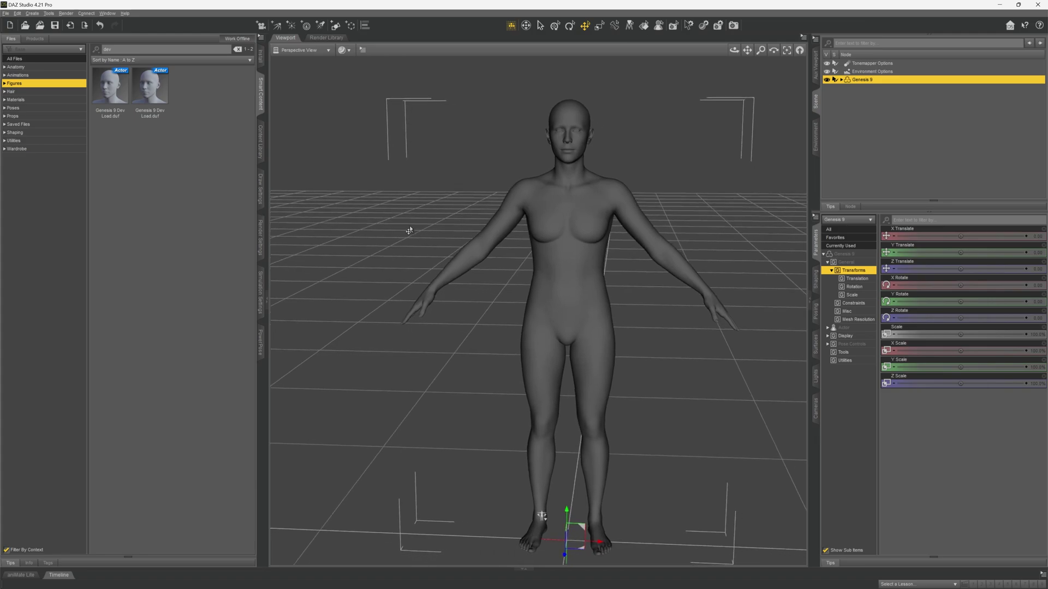
# Step: Clear the content search and add the G9 Base Shirt and G9 Base Shorts from the Wardrobe category to the figure
pyautogui.click(32, 150)
pyautogui.click(237, 49)
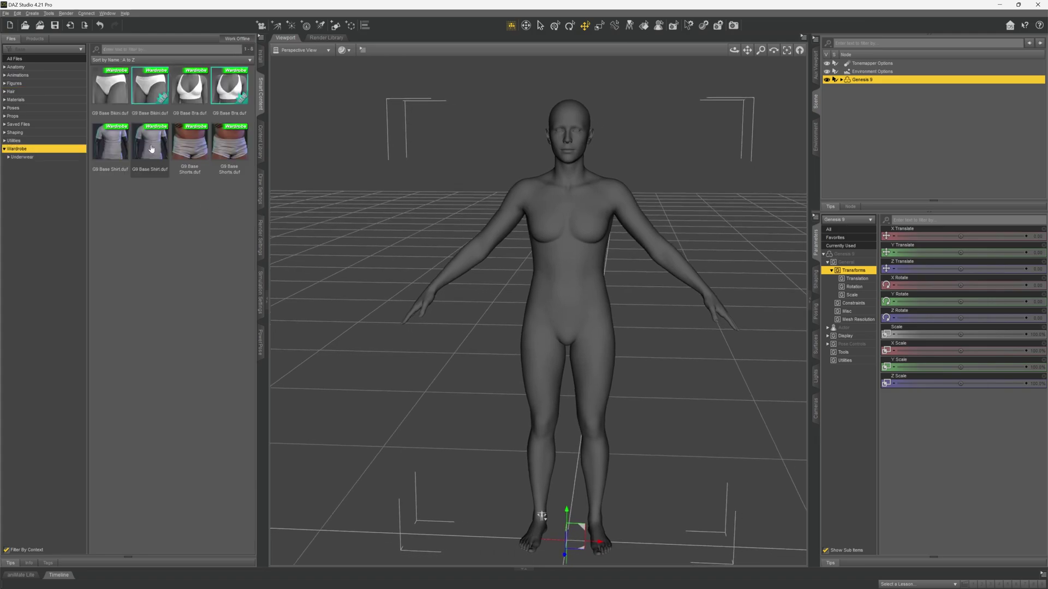
pyautogui.doubleClick(149, 143)
pyautogui.doubleClick(223, 152)
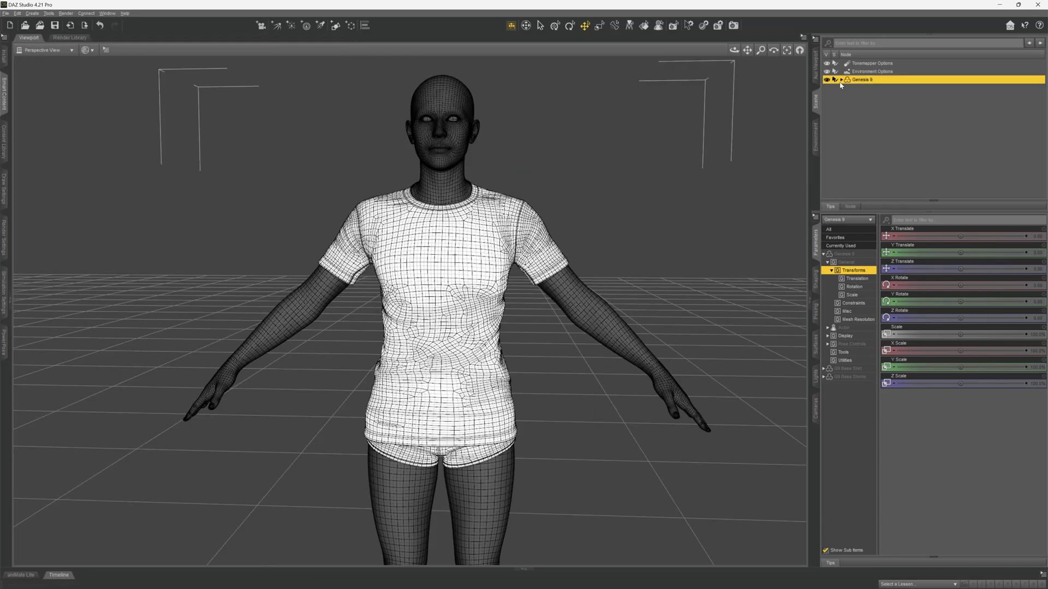
# Step: Open the G9 Base Shirt's mesh resolution settings, and hide Genesis 9 and the G9 Base Shorts
pyautogui.click(841, 80)
pyautogui.click(869, 96)
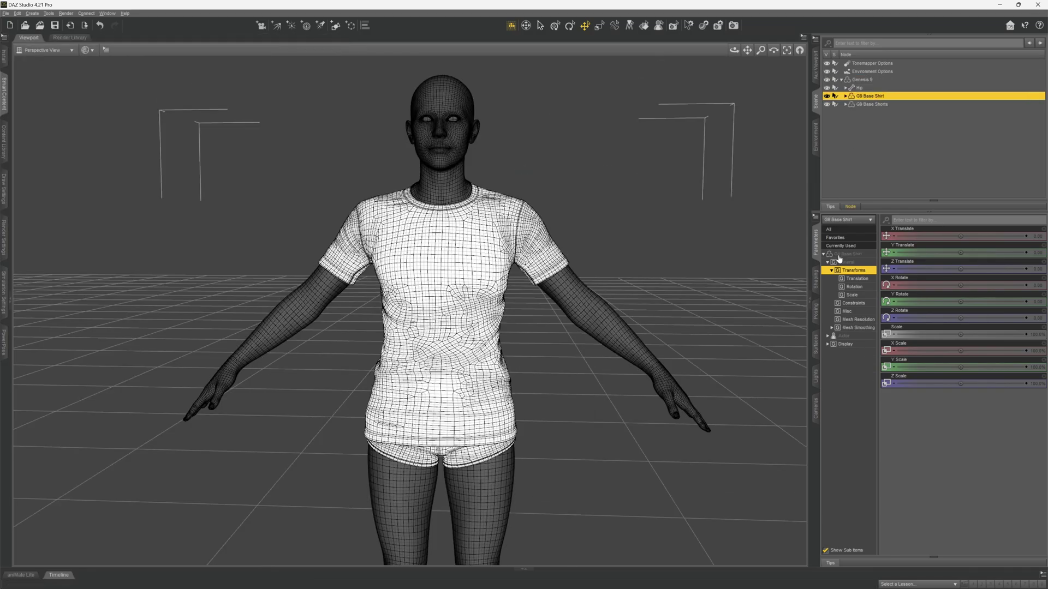
pyautogui.click(858, 320)
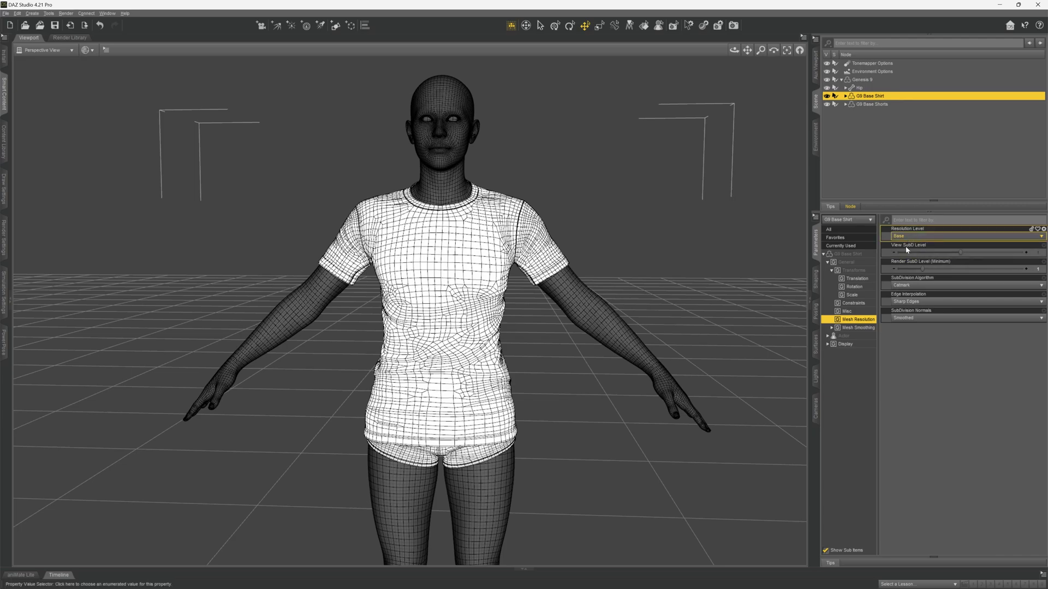
pyautogui.click(826, 80)
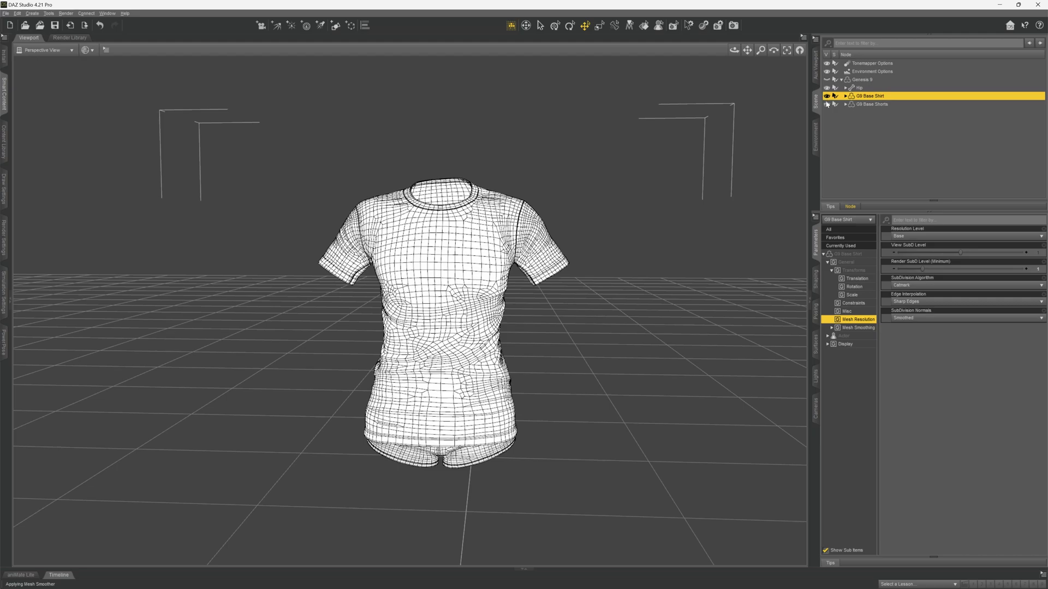
pyautogui.click(826, 104)
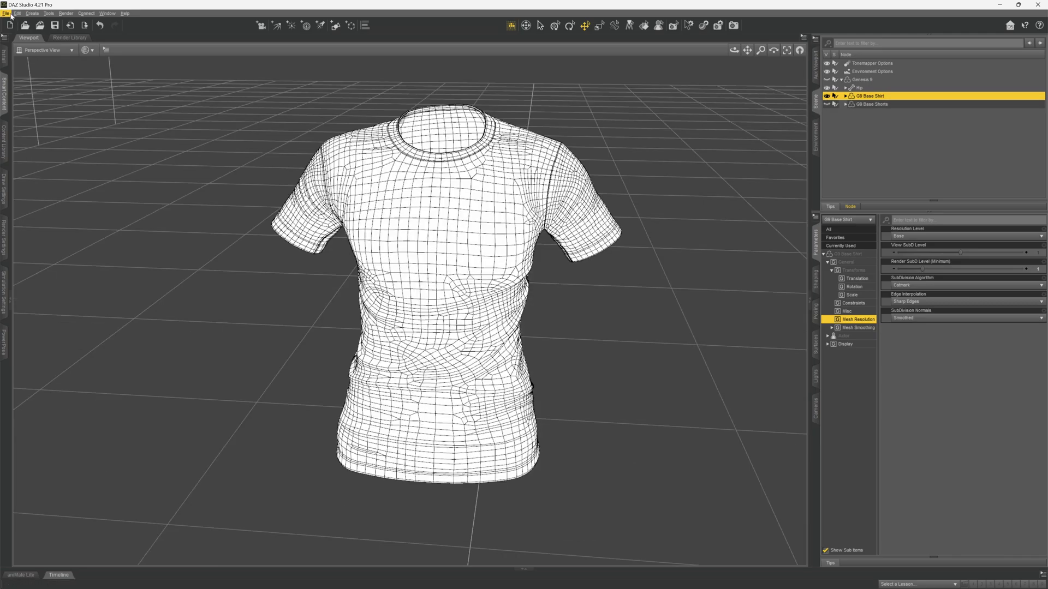
# Step: Export the shirt as genesis_9_shirt.obj with scale 1 and with Write Separate Objects and Write Material Library turned off
pyautogui.click(85, 25)
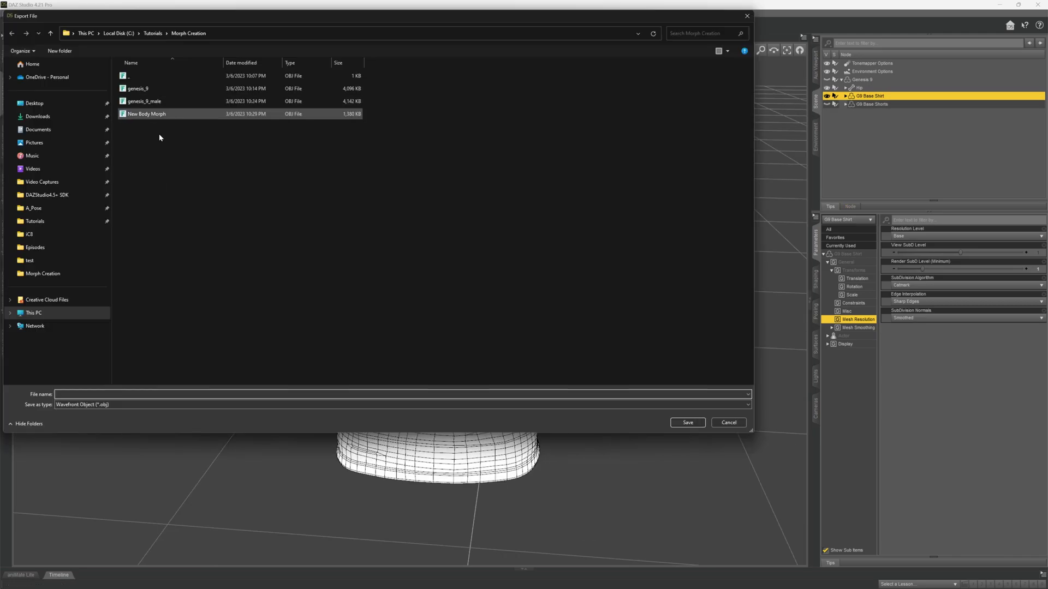
pyautogui.click(679, 423)
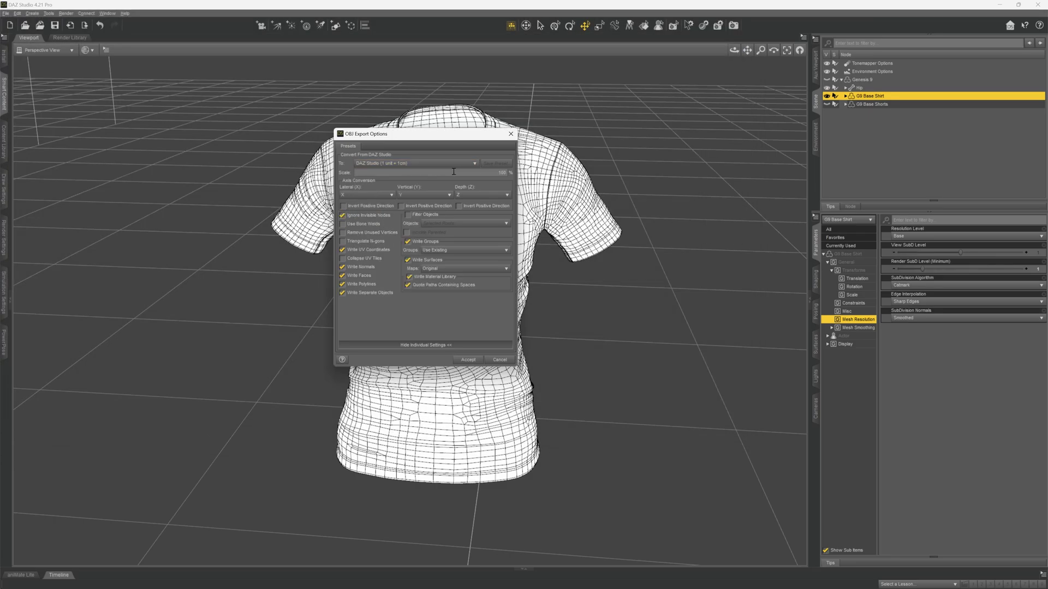
pyautogui.write('1')
pyautogui.click(350, 294)
pyautogui.click(409, 277)
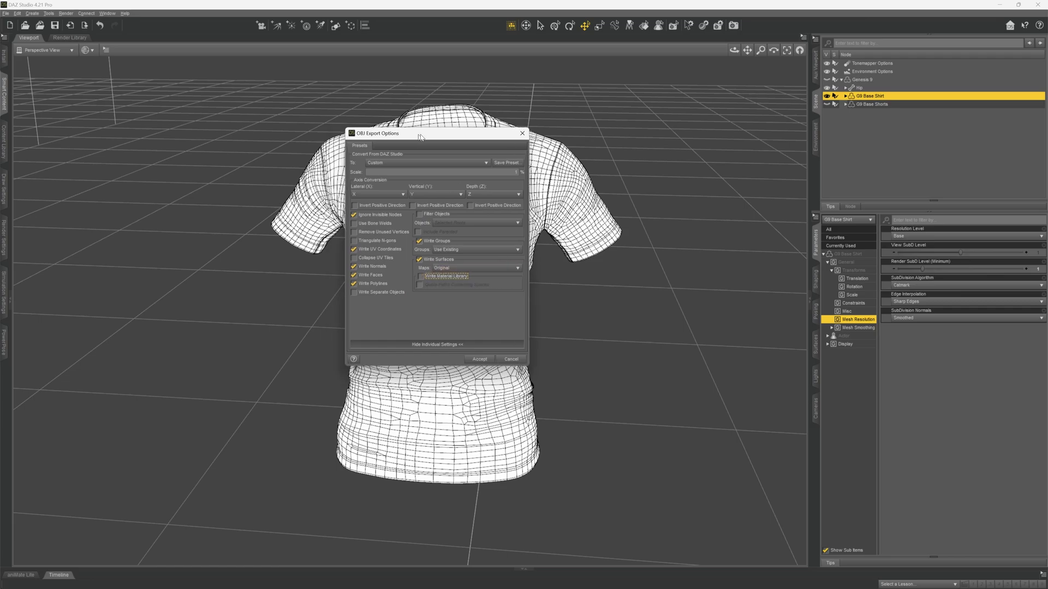
pyautogui.click(485, 360)
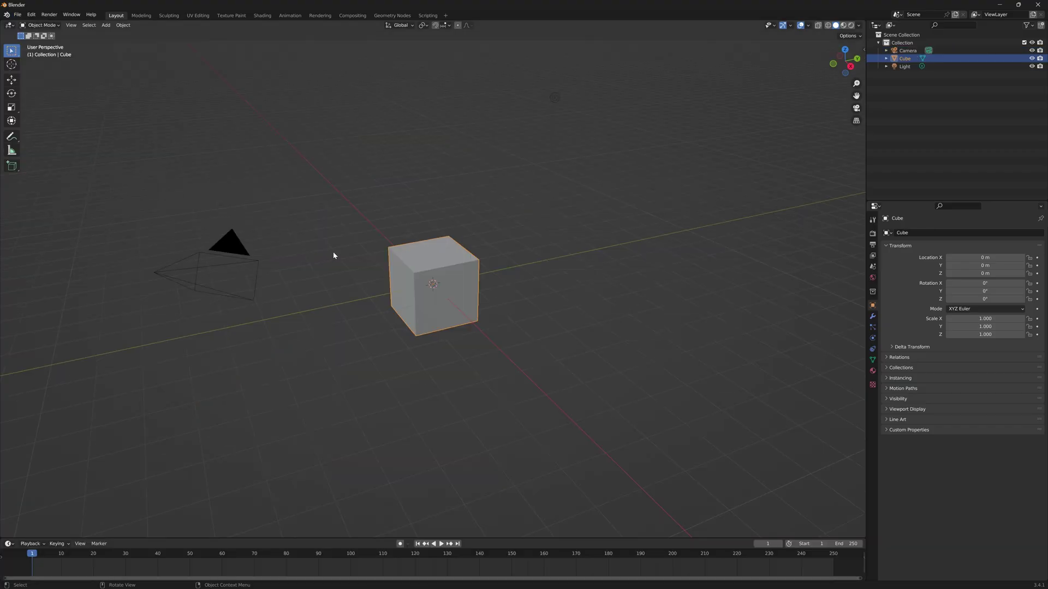
# Step: Delete the default camera, cube and light from the new Blender scene
pyautogui.press('a')
pyautogui.press('x')
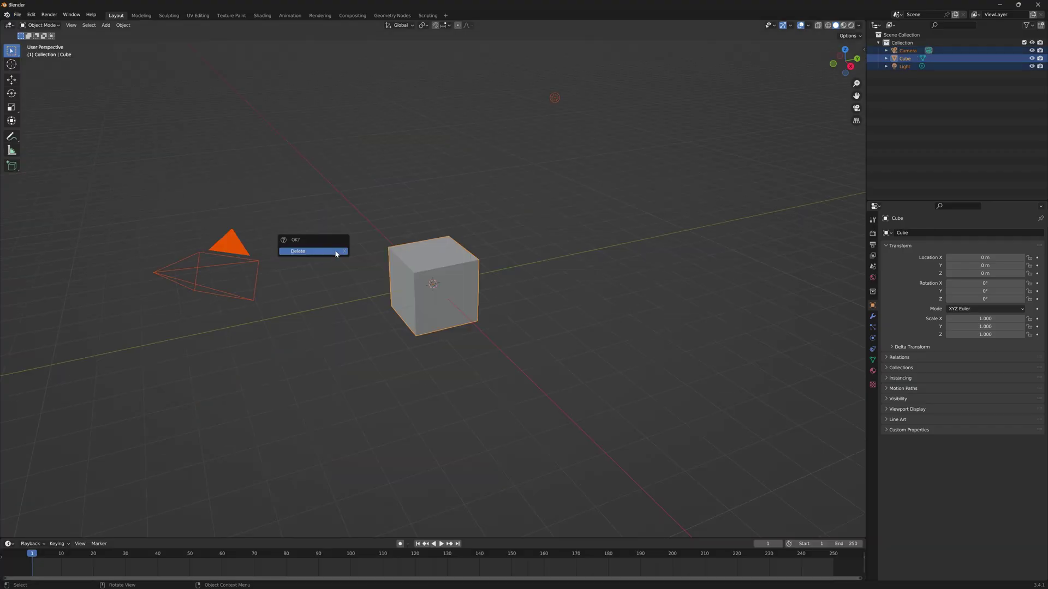
pyautogui.click(337, 255)
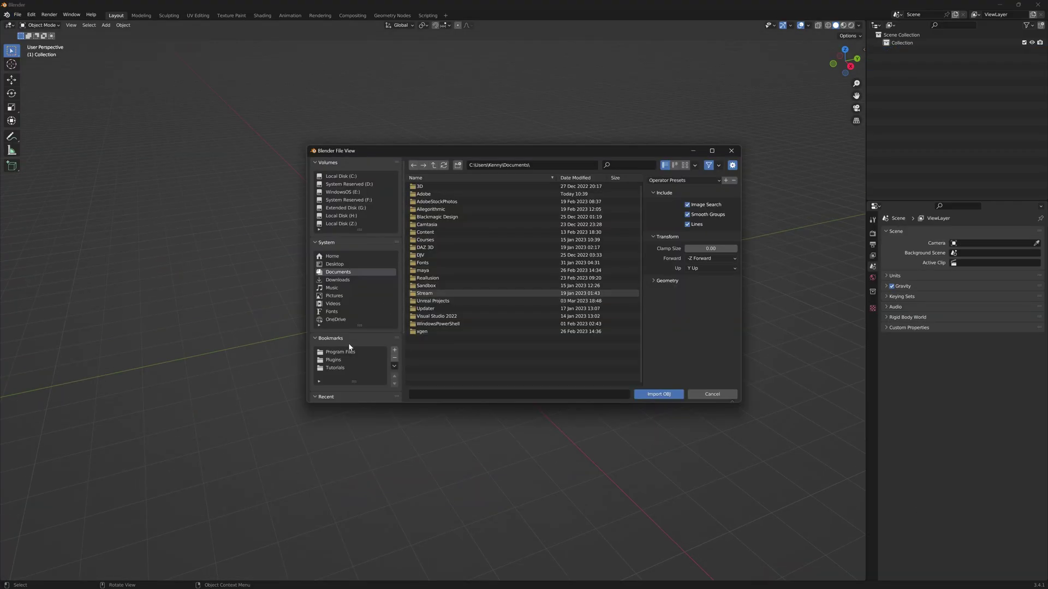
# Step: Import genesis_9_shirt.obj with Image Search, Smooth Groups and Lines turned off and Keep Vert Order enabled
pyautogui.click(450, 219)
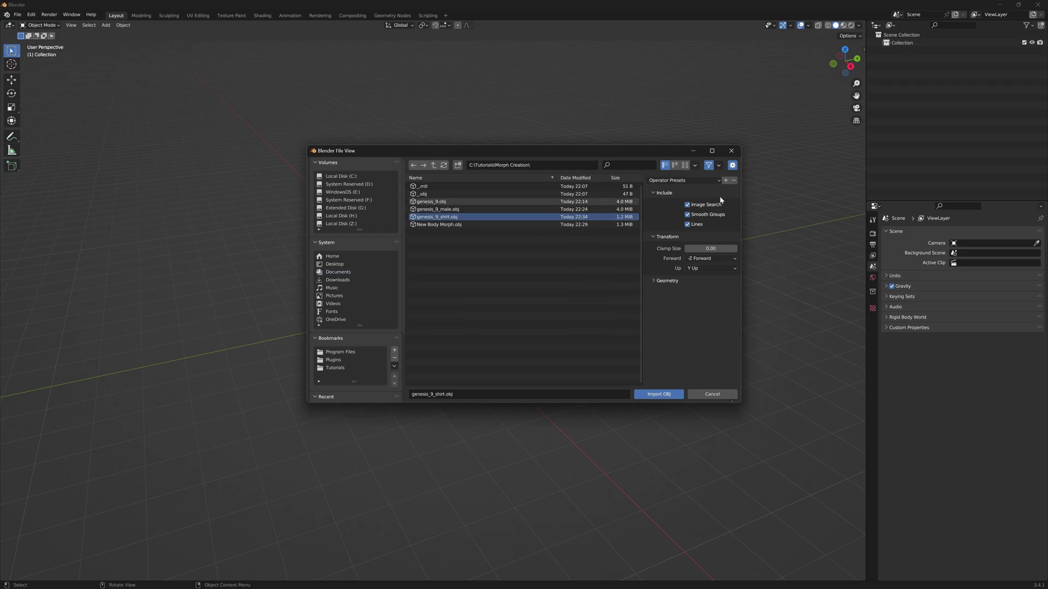
pyautogui.moveTo(688, 204); pyautogui.dragTo(688, 224)
pyautogui.click(653, 281)
pyautogui.click(715, 292)
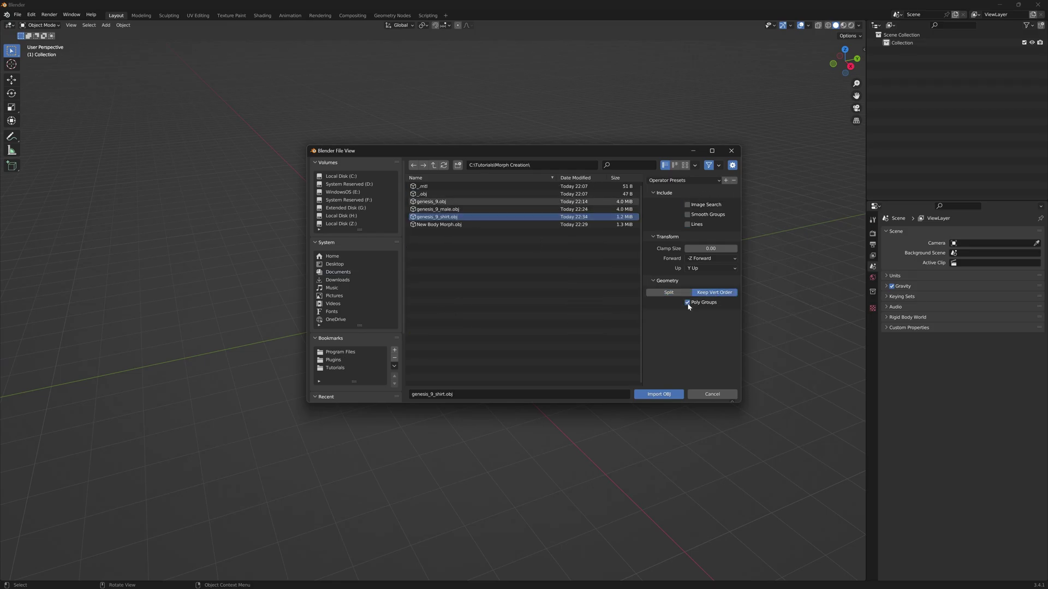
pyautogui.click(659, 394)
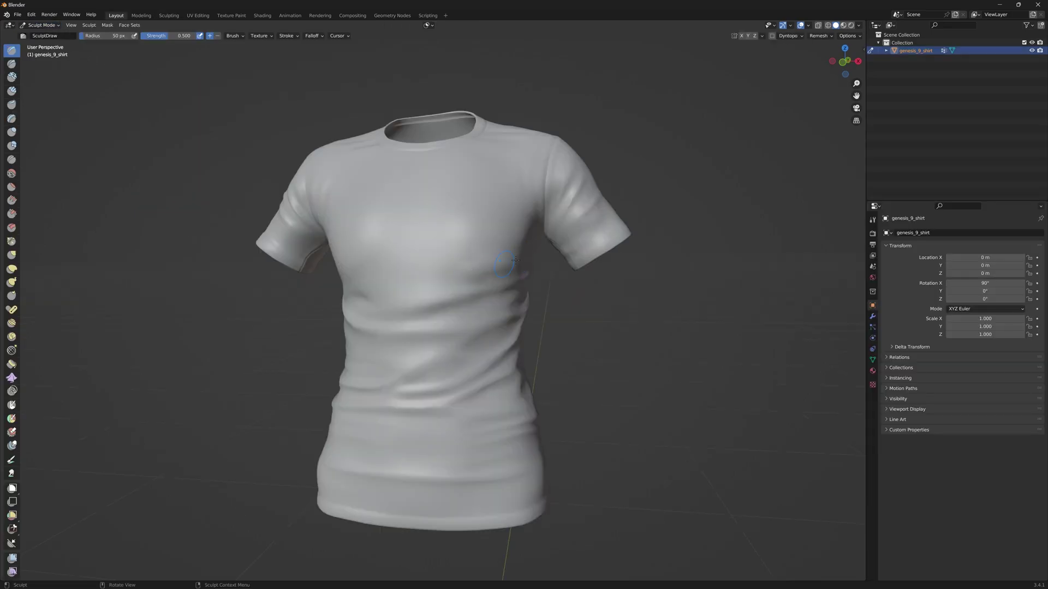
# Step: Start an OBJ export of the sculpted shirt and name the file New Shirt Morph.obj
pyautogui.moveTo(469, 266); pyautogui.dragTo(513, 267, button='middle')
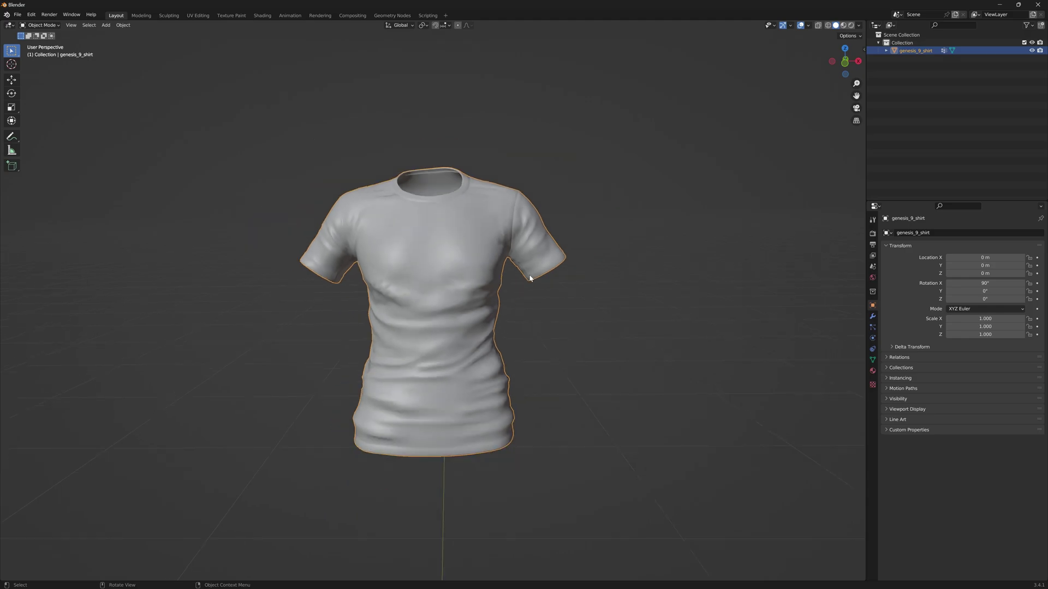
pyautogui.scroll(1, 530, 278)
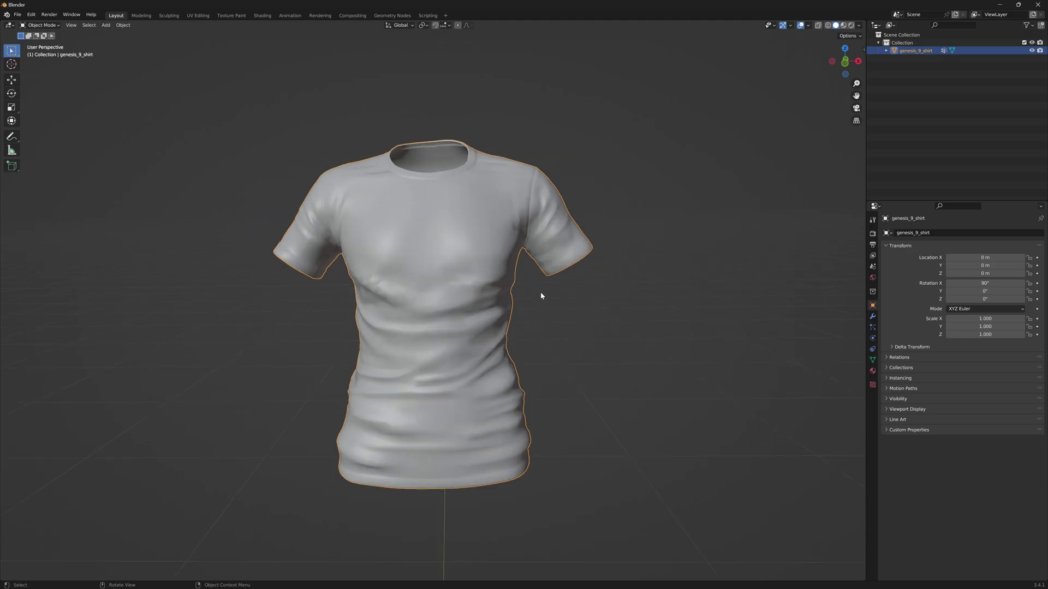
pyautogui.click(17, 14)
pyautogui.moveTo(41, 114)
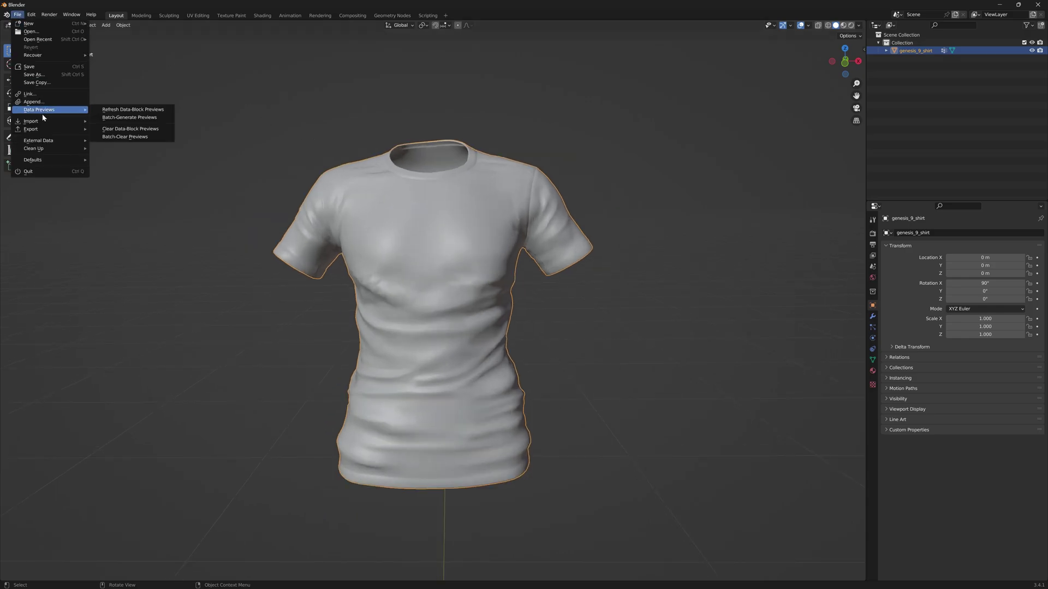
pyautogui.click(109, 128)
pyautogui.doubleClick(423, 395)
pyautogui.write('Shirt')
pyautogui.press('Return')
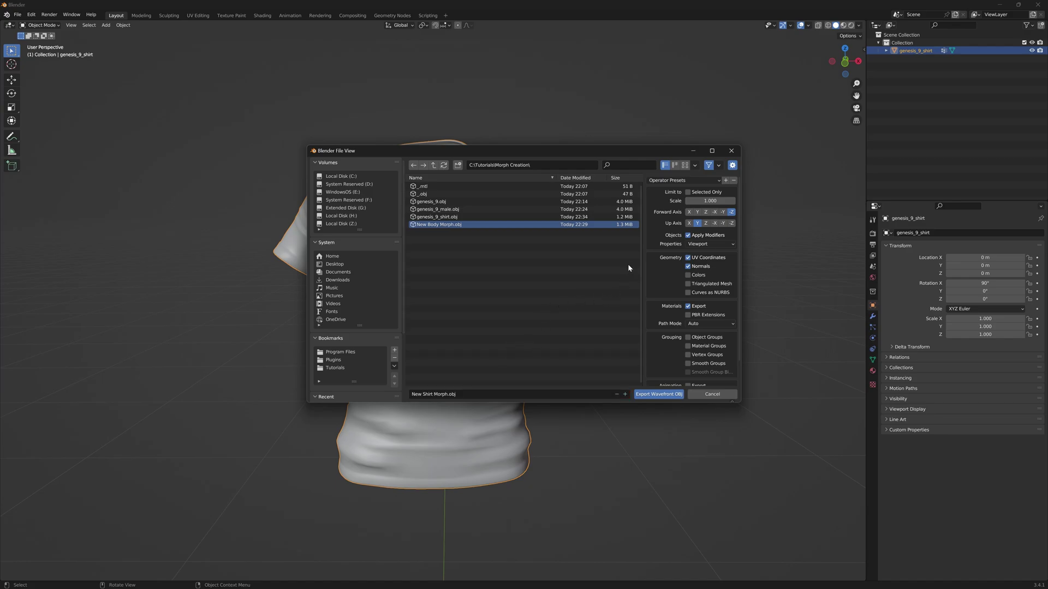
# Step: Set the export scale to 100, turn off Apply Modifiers, UV Coordinates, Normals and material export, and export the OBJ
pyautogui.click(711, 179)
pyautogui.write('1')
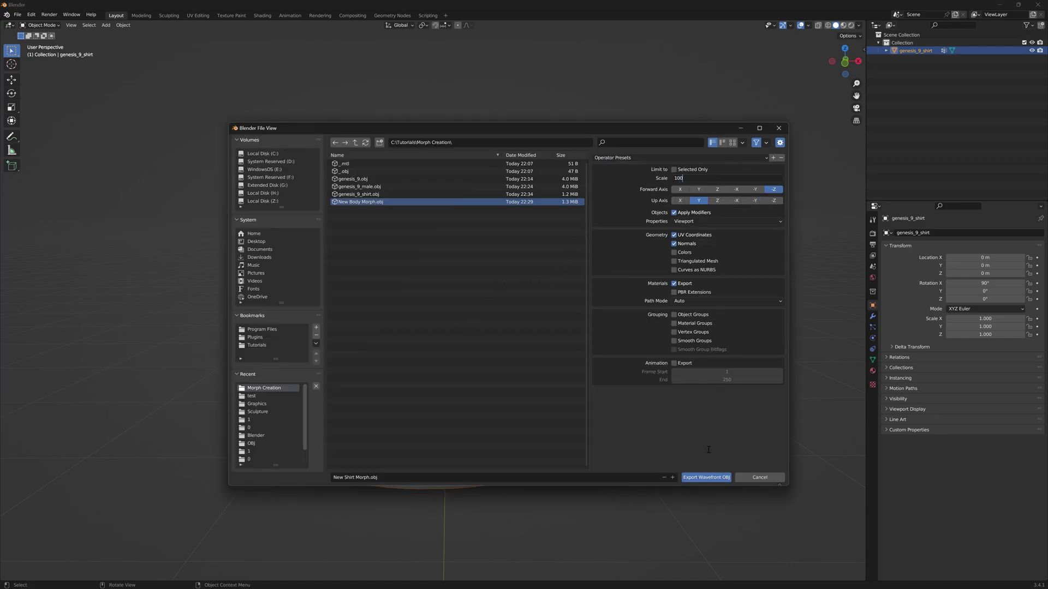
pyautogui.press('Return')
pyautogui.moveTo(673, 212); pyautogui.dragTo(673, 243)
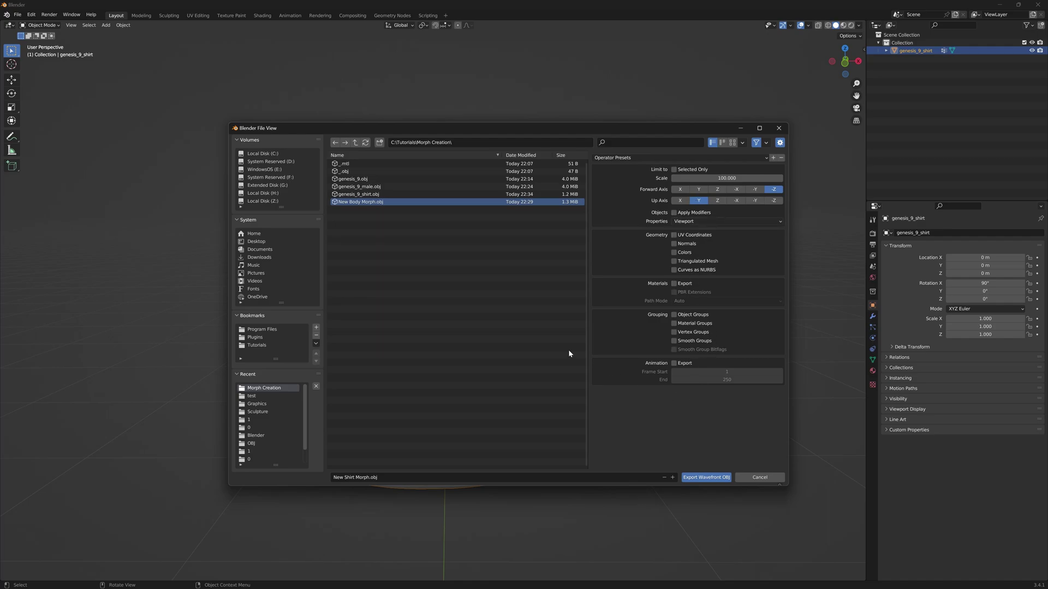
pyautogui.click(705, 478)
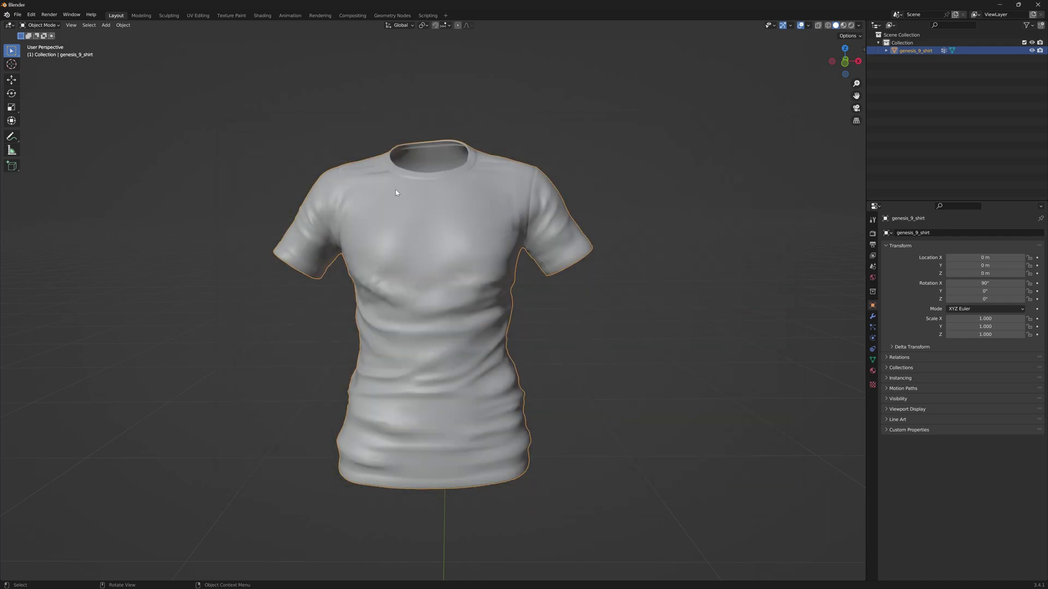
# Step: In DAZ Studio, load New Shirt Morph.obj onto the G9 Base Shirt through Morph Loader Pro with Create Control Property set to Yes
pyautogui.hotkey('alt', 'Tab')
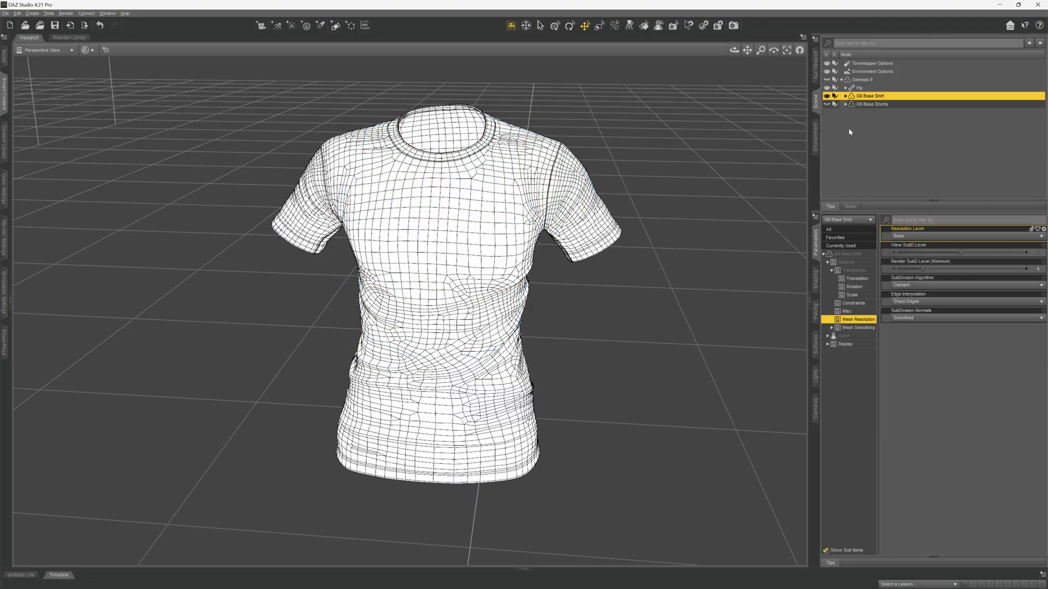
pyautogui.click(17, 13)
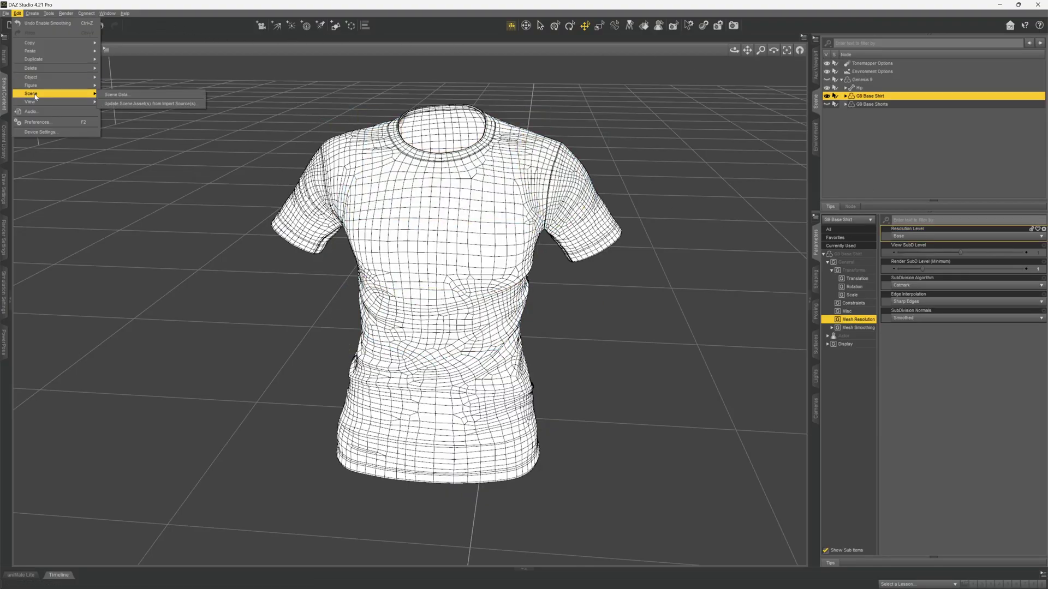
pyautogui.moveTo(54, 77)
pyautogui.click(137, 100)
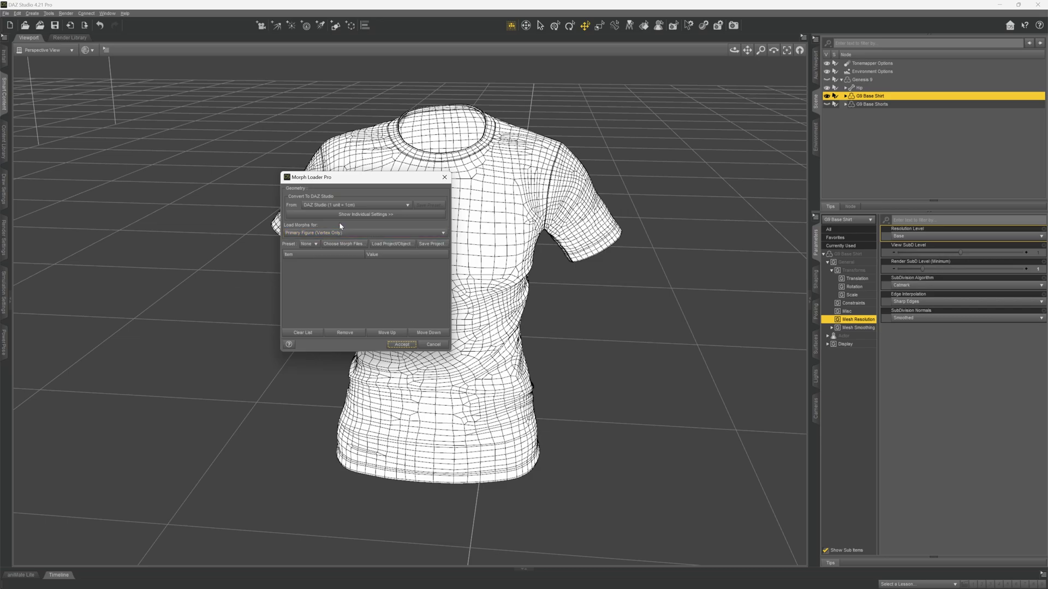
pyautogui.click(417, 215)
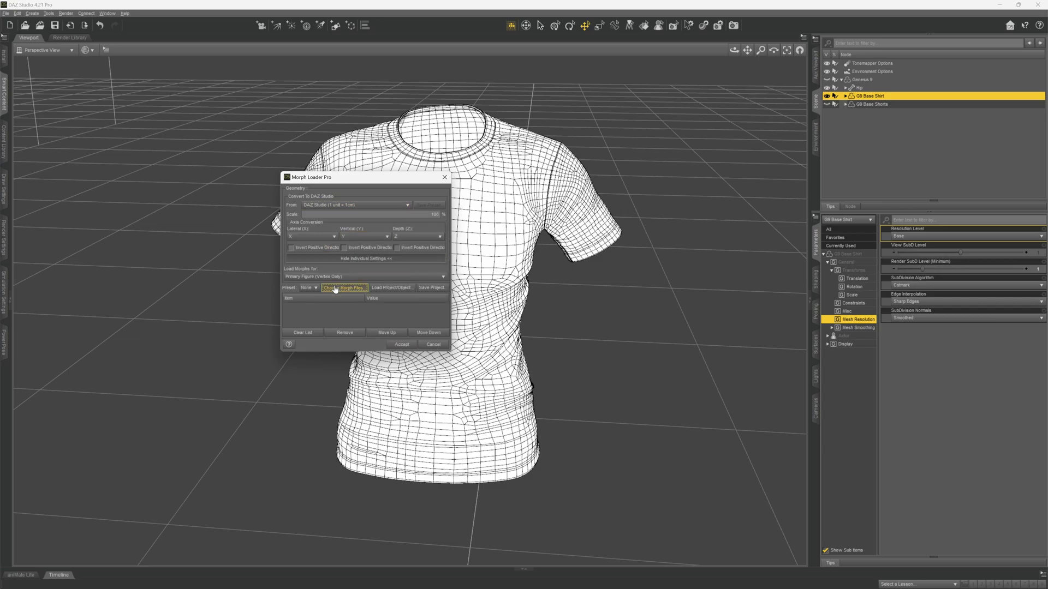
pyautogui.click(344, 288)
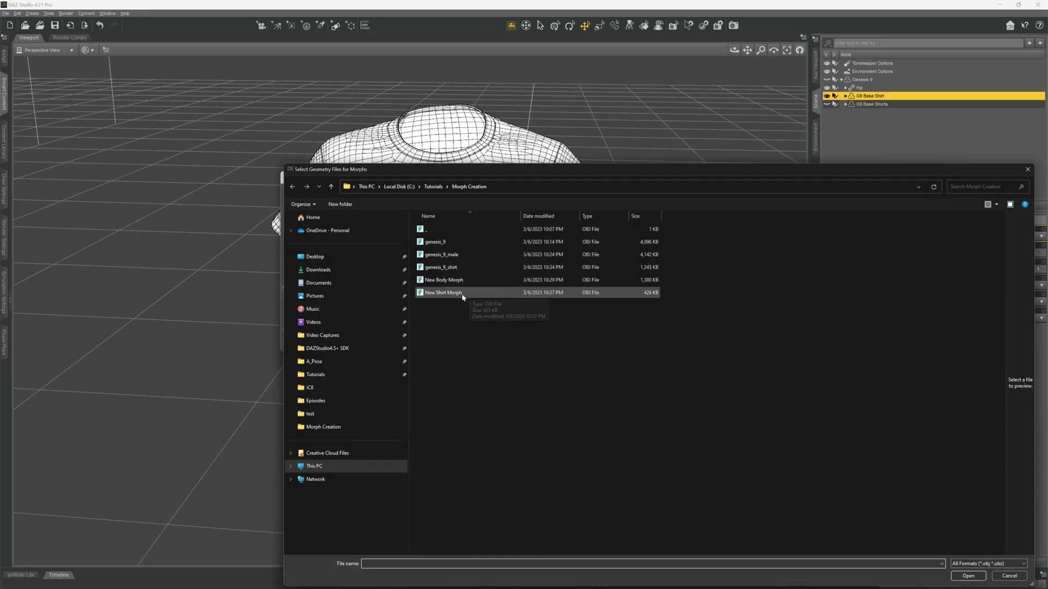
pyautogui.doubleClick(442, 293)
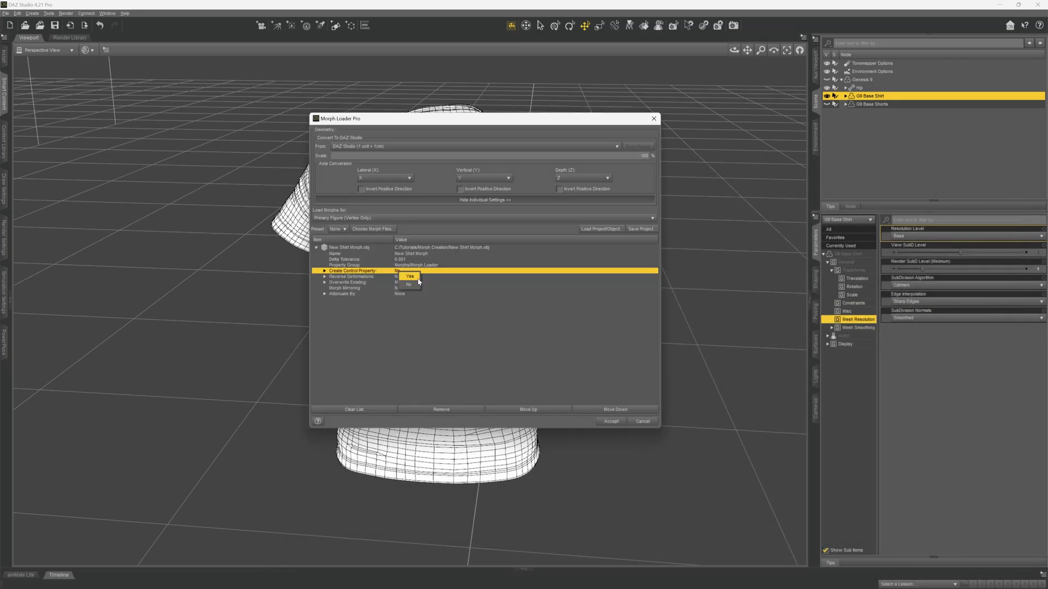
pyautogui.click(411, 283)
pyautogui.click(603, 424)
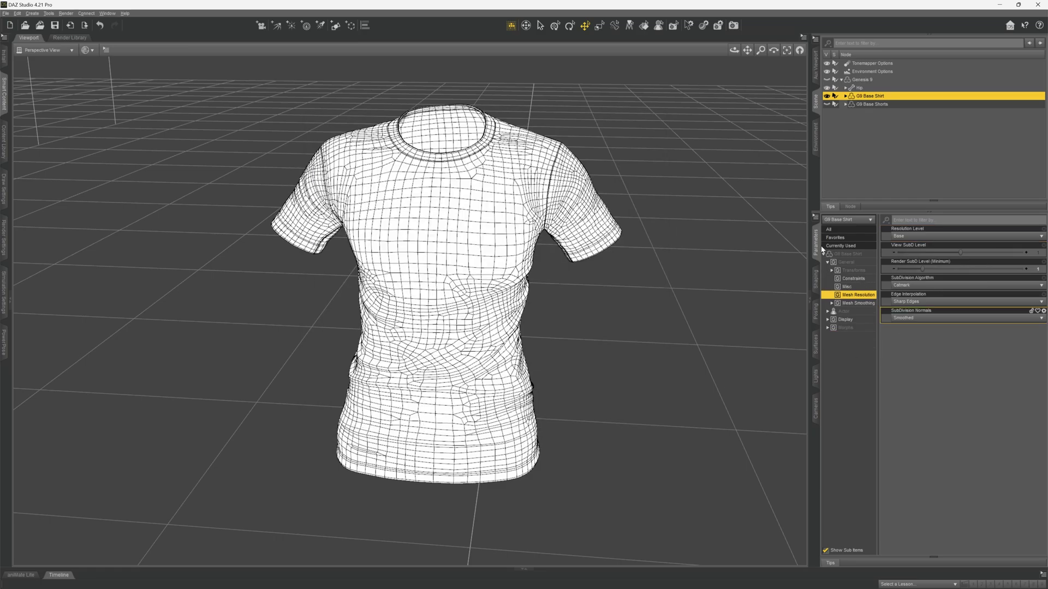
# Step: Set New Shirt Morph to 100% in the shirt's morph parameters and display all of the G9 Base Shirt's parameters
pyautogui.click(846, 328)
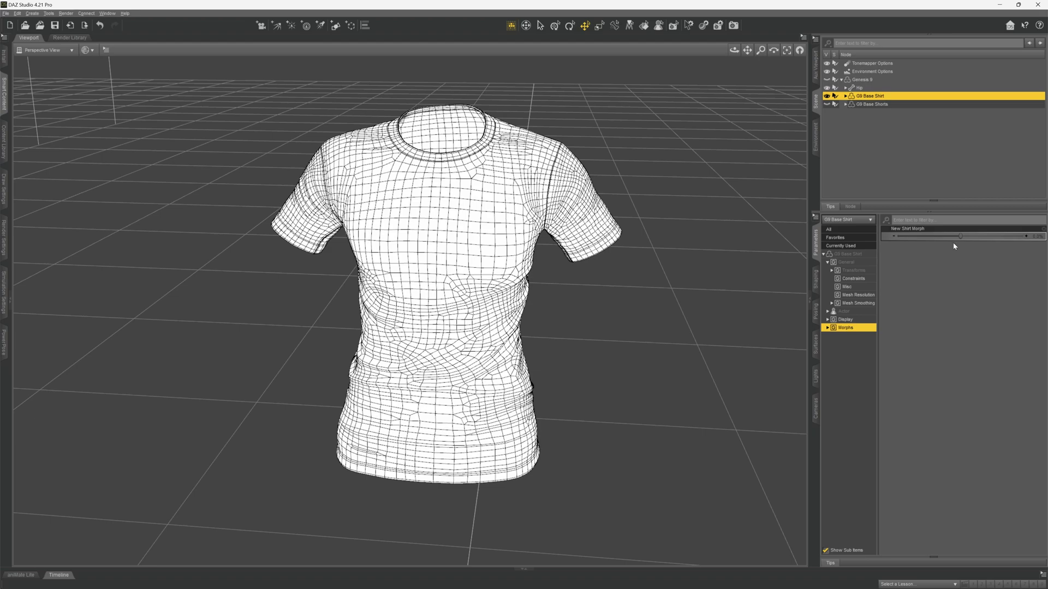
pyautogui.moveTo(960, 236); pyautogui.dragTo(1026, 236)
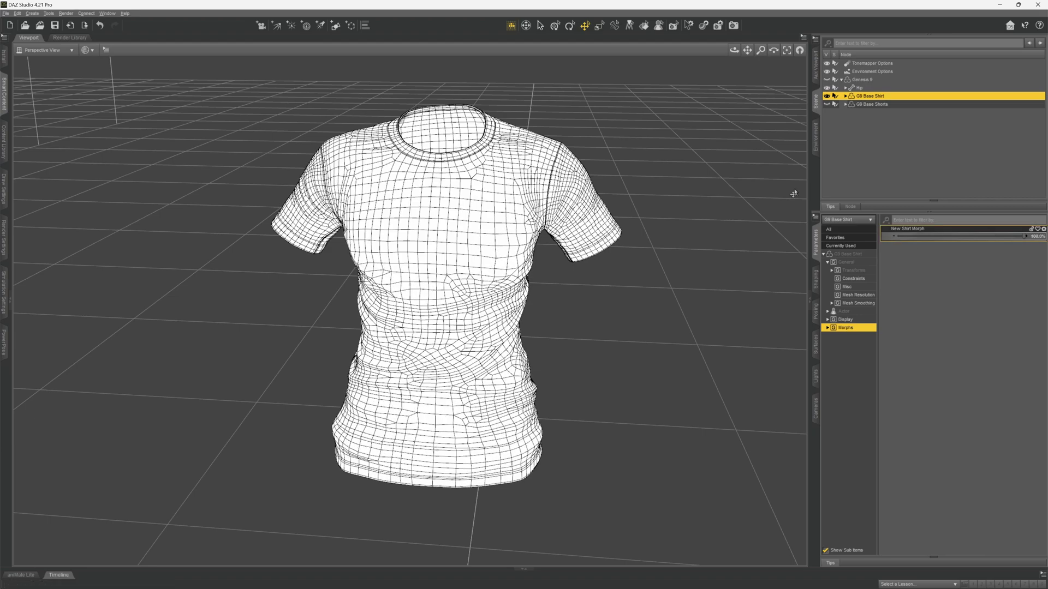
pyautogui.click(851, 254)
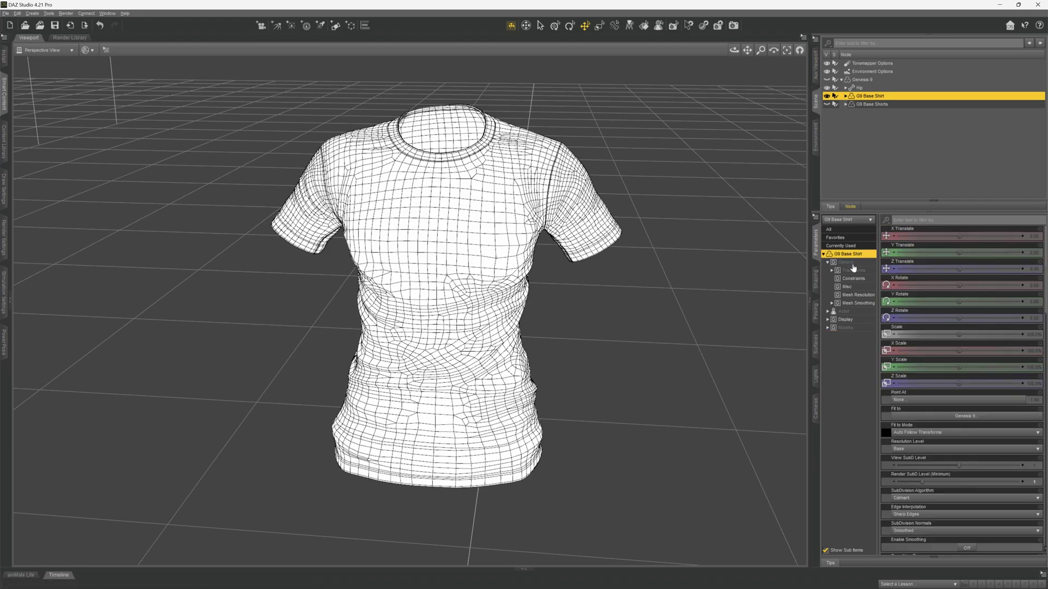
# Step: Return the G9 Base Shirt to High Resolution and make Genesis 9 and the shorts visible again
pyautogui.click(853, 268)
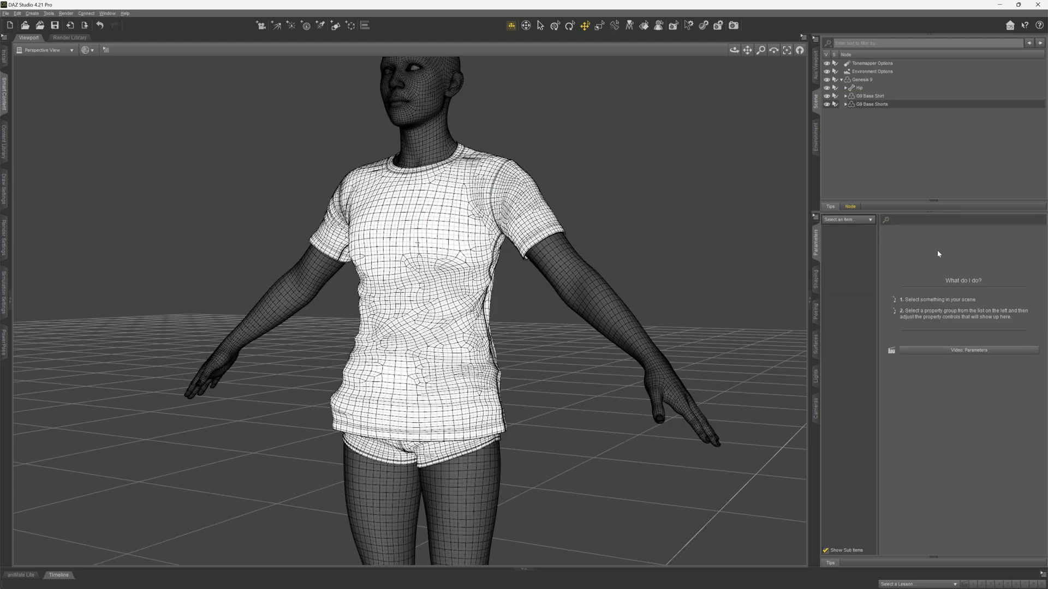
pyautogui.click(872, 96)
pyautogui.click(865, 81)
pyautogui.click(872, 97)
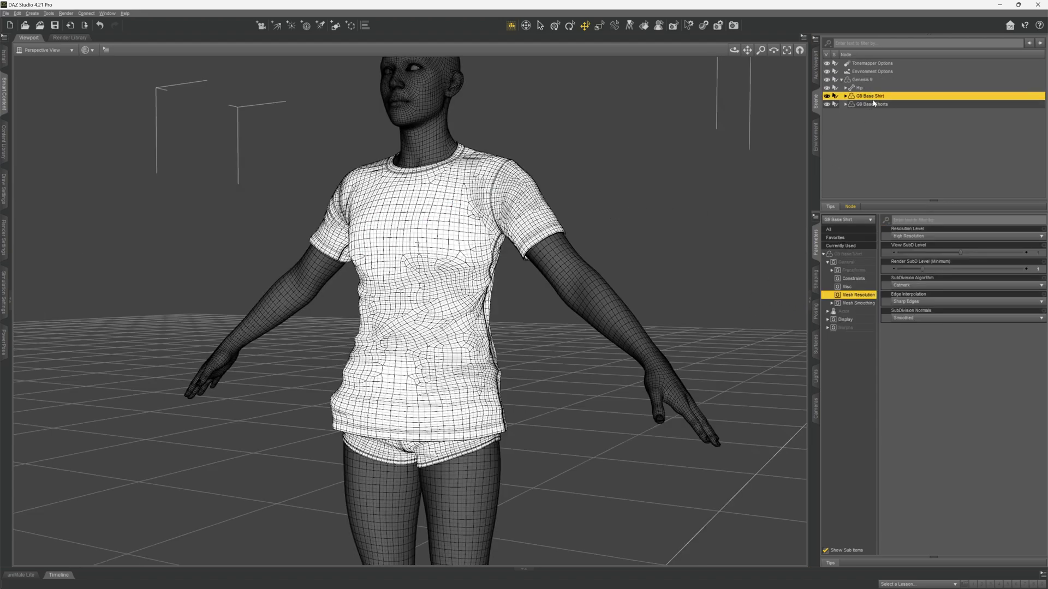
# Step: In the parameter settings of New Shirt Morph on the G9 Base Shirt, set the minimum value to 0
pyautogui.click(852, 327)
pyautogui.click(1043, 231)
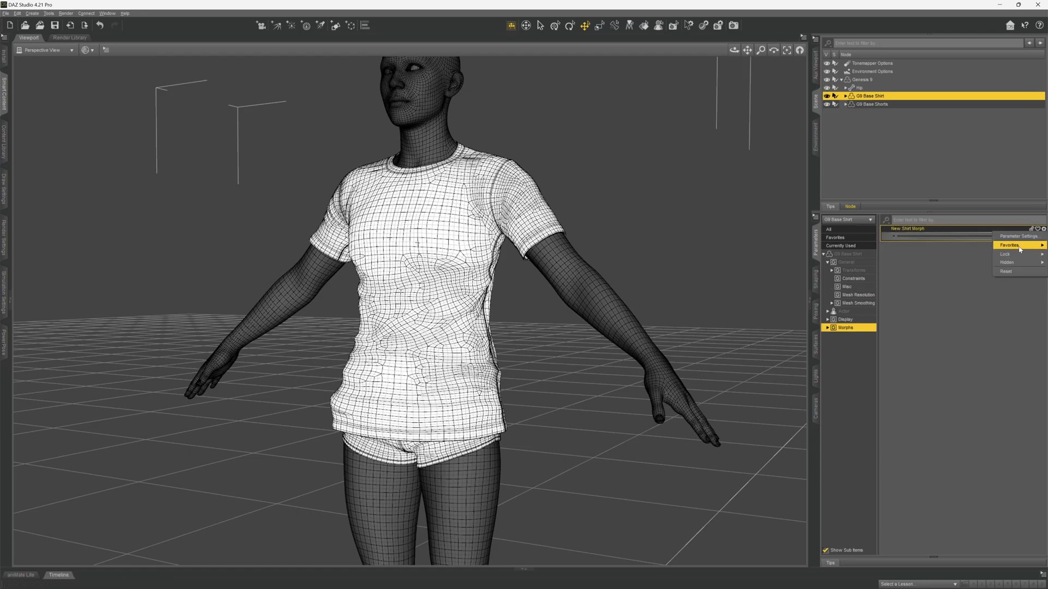
pyautogui.click(1014, 266)
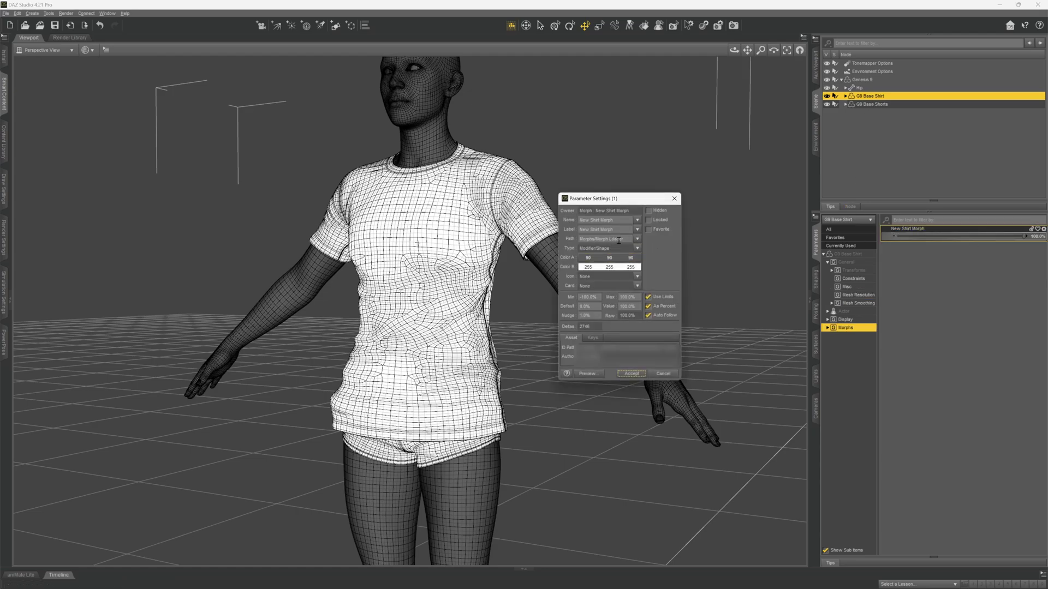
pyautogui.doubleClick(589, 296)
pyautogui.write('0')
pyautogui.click(633, 373)
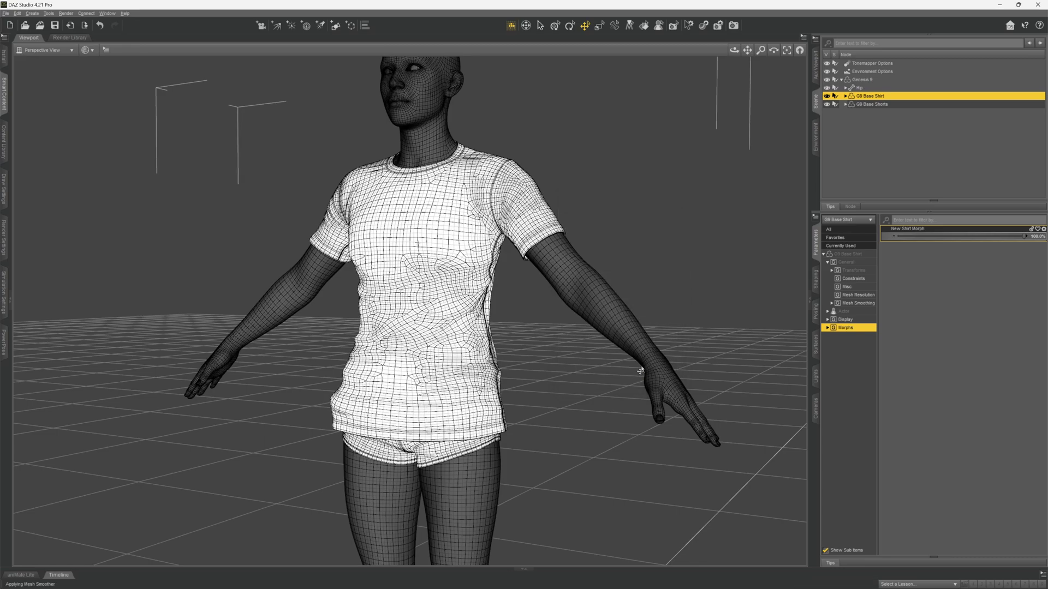
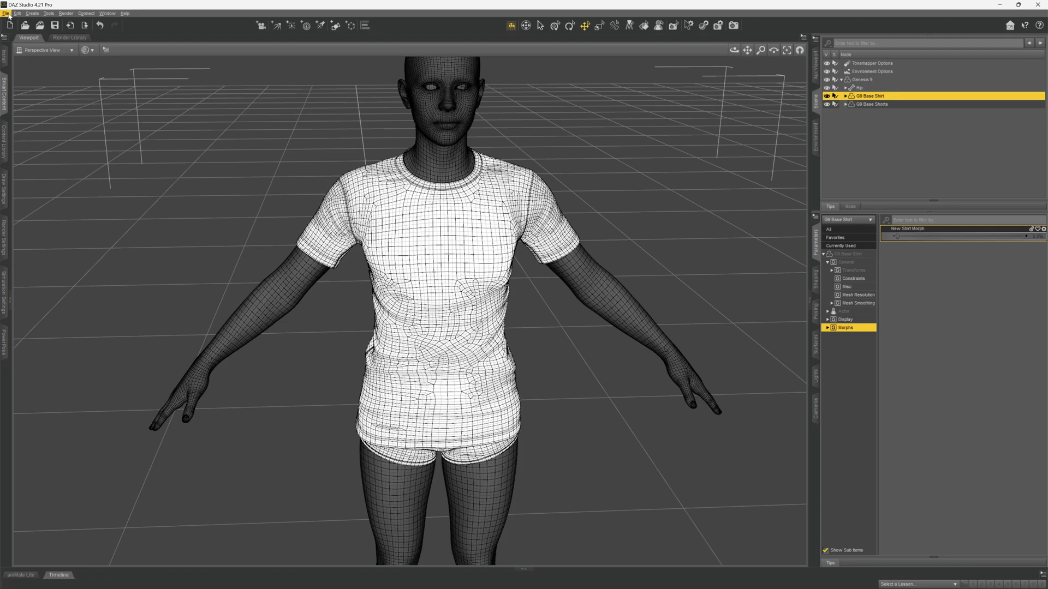
# Step: Load Genesis 9 Dev Load into a new scene with Base Masculine Body at 100%, wearing the G9 Base Shirt and G9 Base Shorts
pyautogui.click(6, 111)
pyautogui.doubleClick(155, 204)
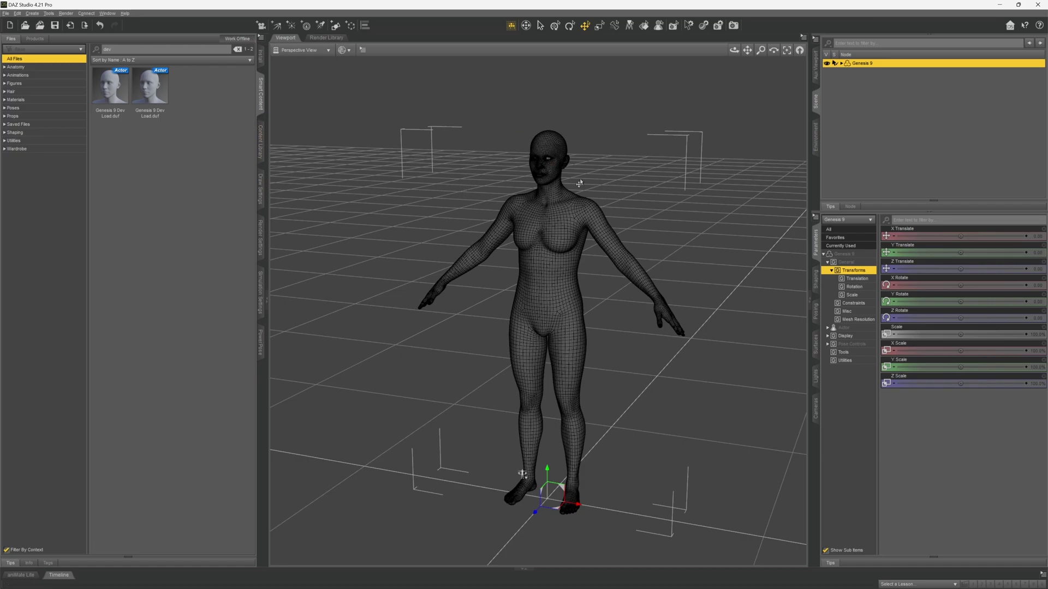
pyautogui.click(815, 279)
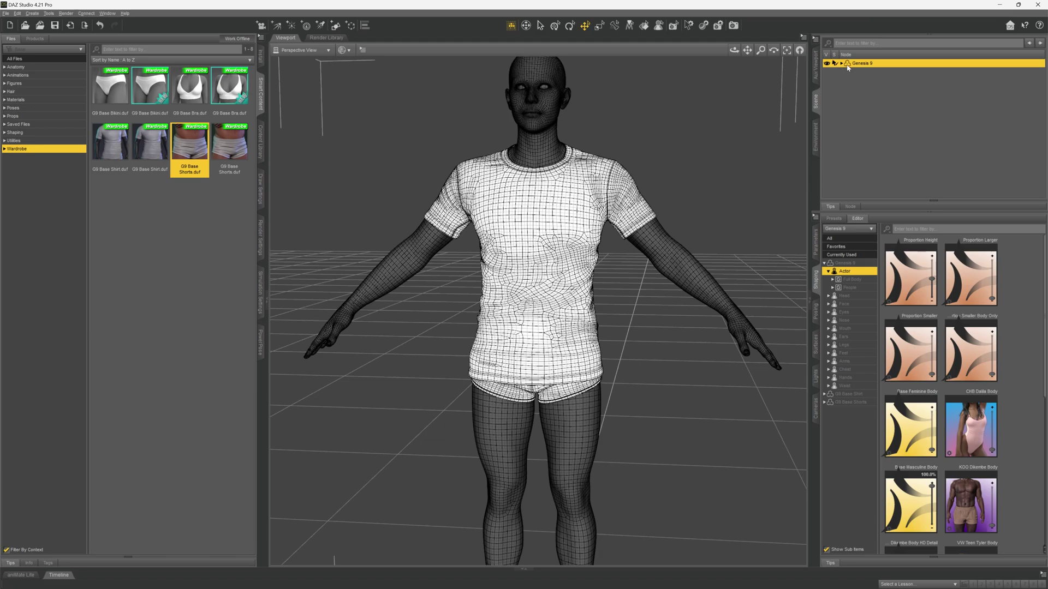
pyautogui.click(841, 63)
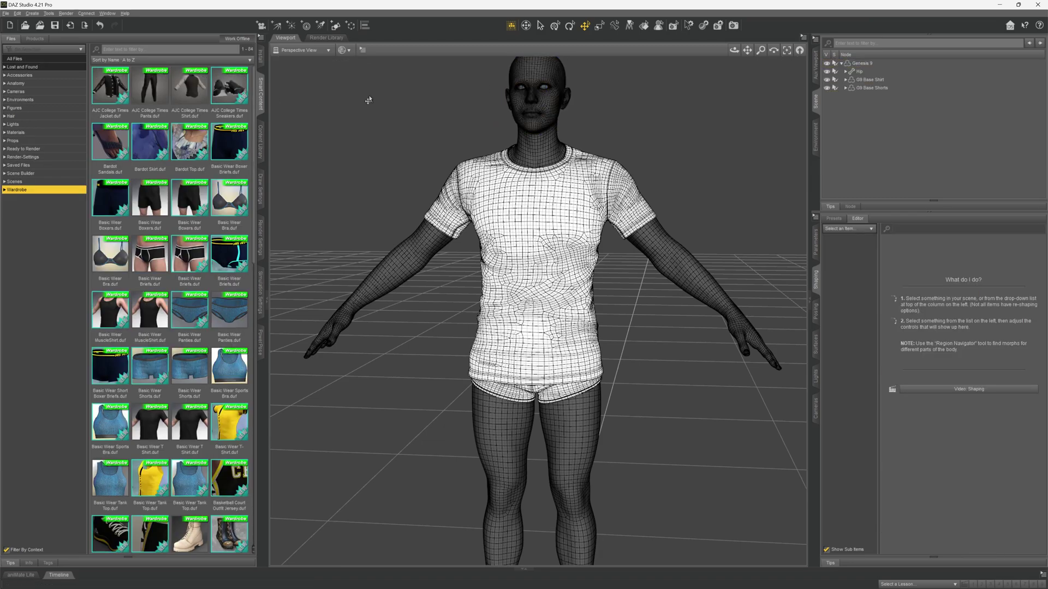
pyautogui.click(261, 93)
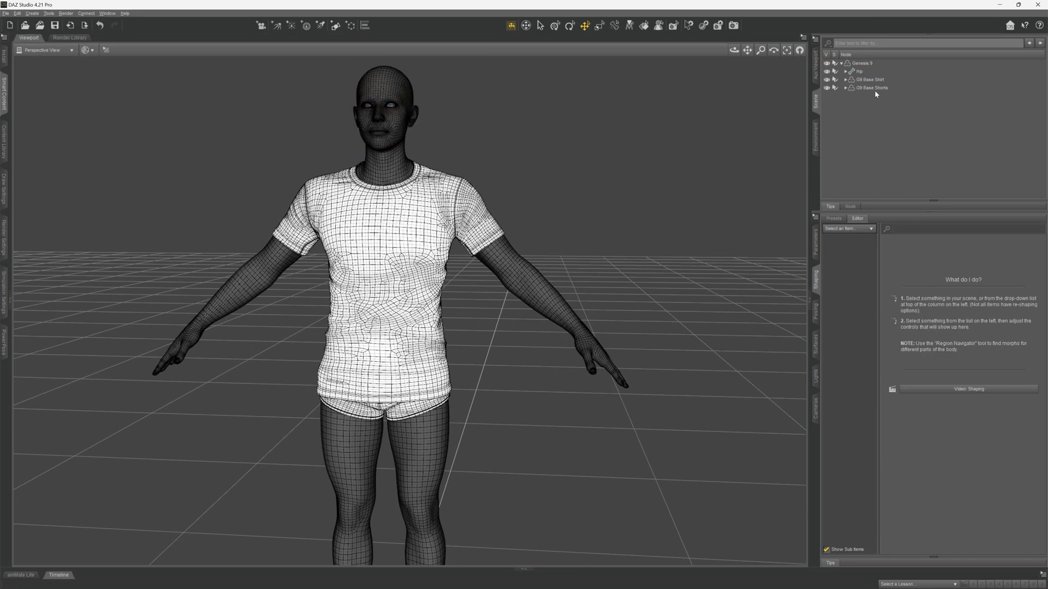
# Step: Open the G9 Base Shirt's Mesh Smoothing settings and hide Genesis 9 and the G9 Base Shorts
pyautogui.click(850, 80)
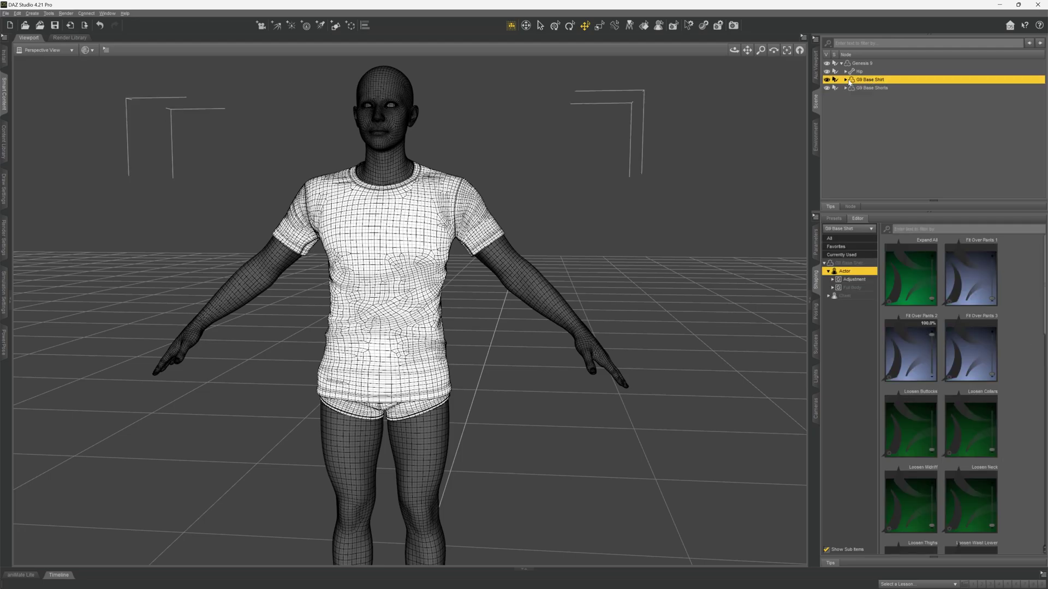
pyautogui.click(845, 80)
pyautogui.click(845, 79)
pyautogui.click(816, 240)
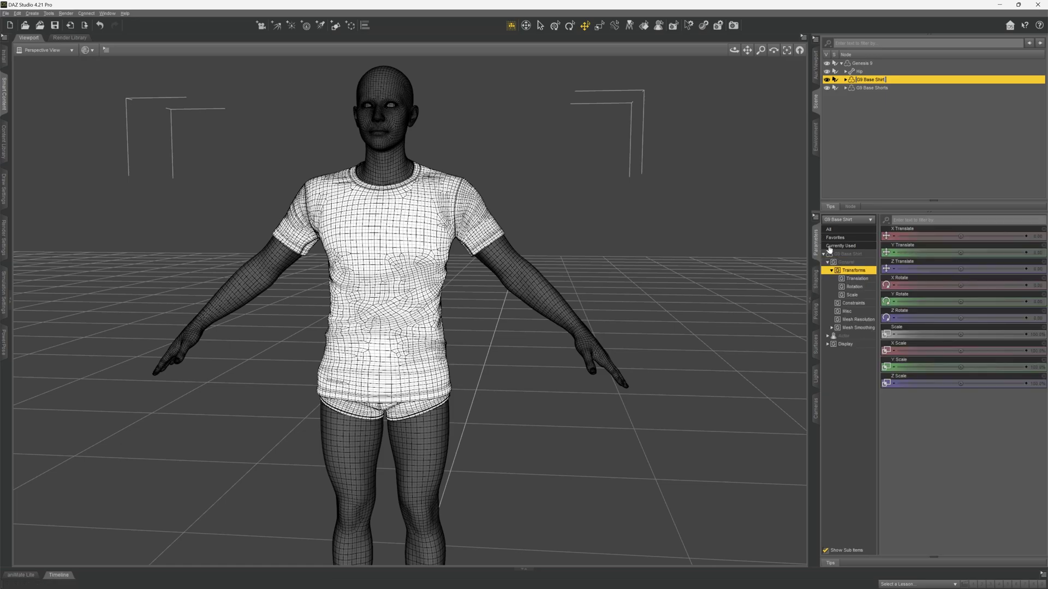
pyautogui.click(858, 327)
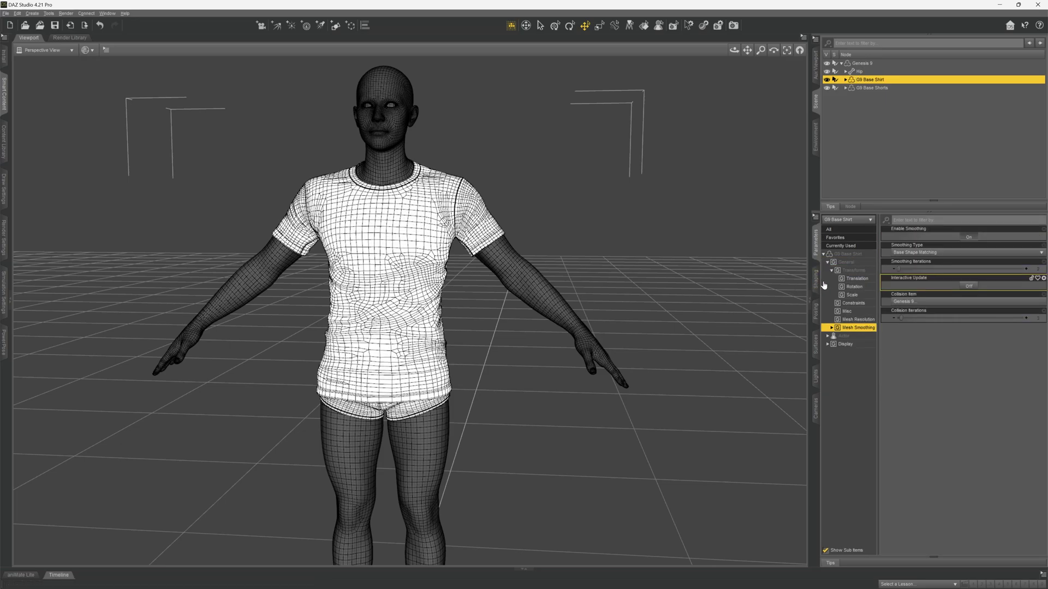
pyautogui.click(826, 88)
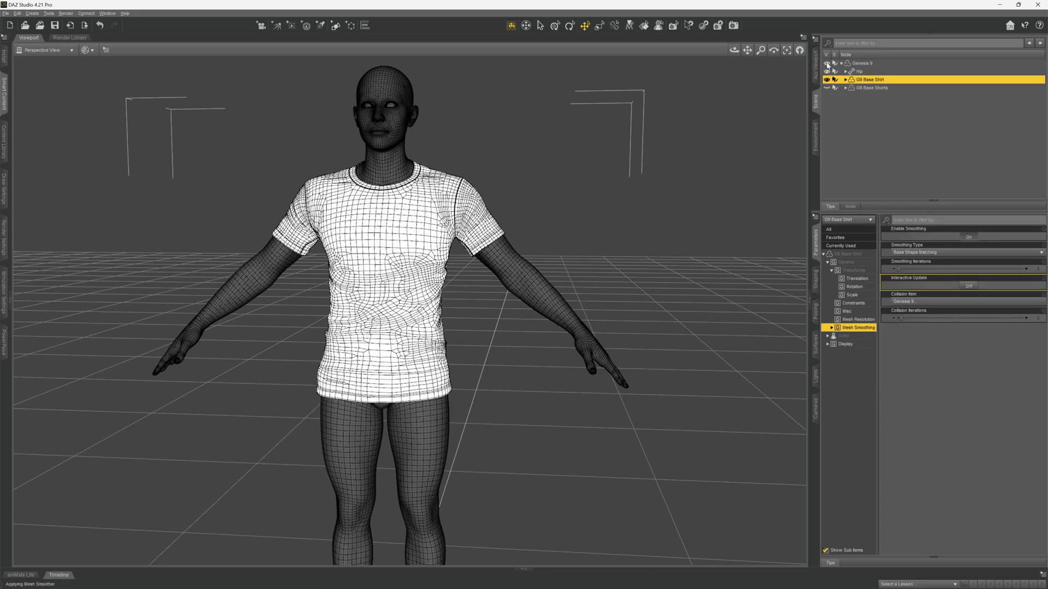
pyautogui.click(828, 63)
# Step: Start an OBJ export of the visible shirt under the file name genesis_9_shirt2
pyautogui.click(84, 25)
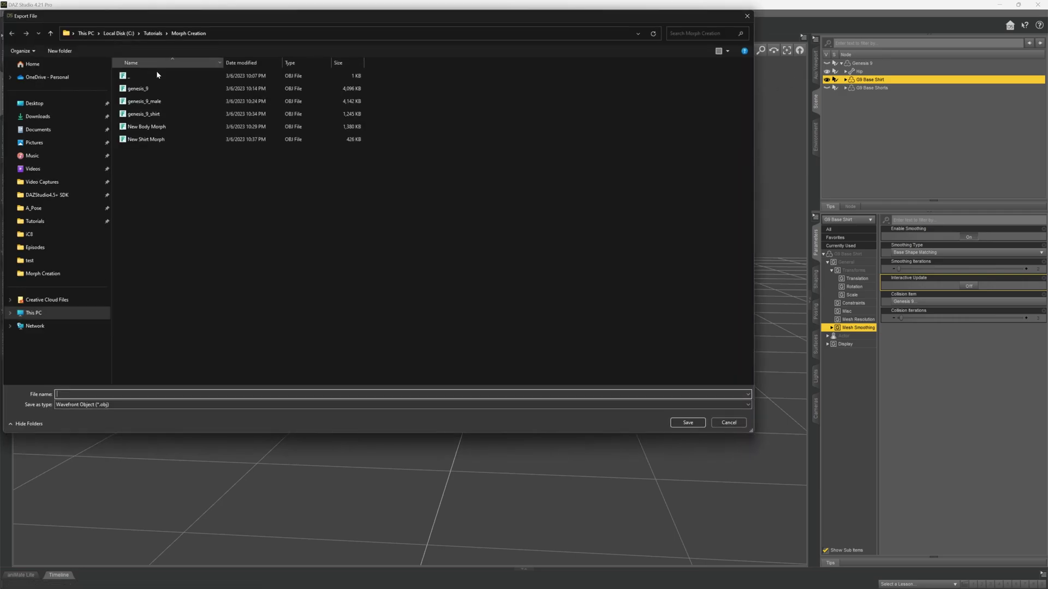
pyautogui.write('genesis_9_shirt2')
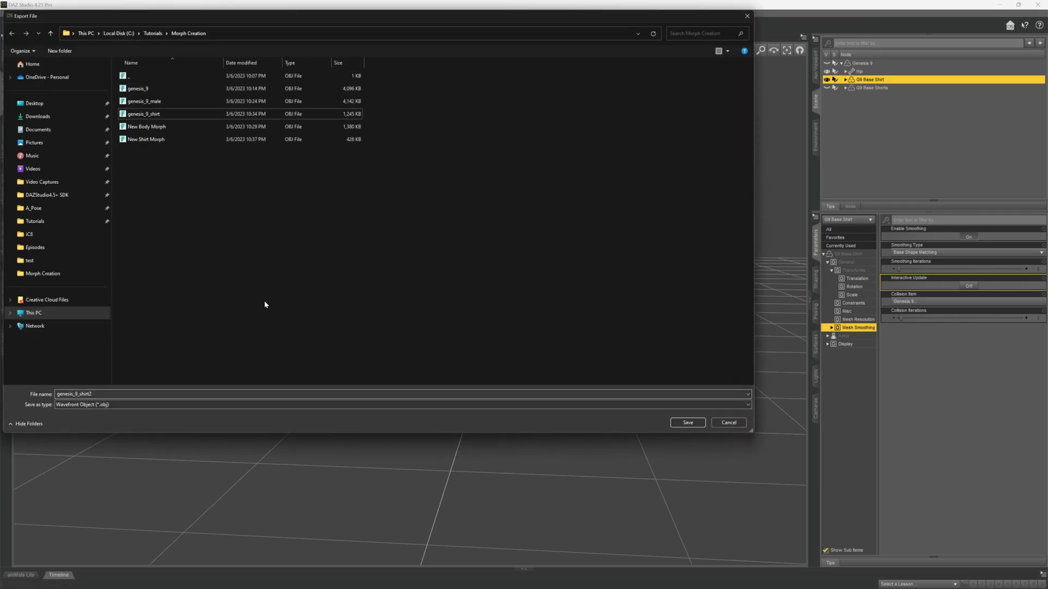
pyautogui.click(688, 422)
# Step: Export the shirt using the Custom OBJ options with Write Separate Objects turned off
pyautogui.click(404, 163)
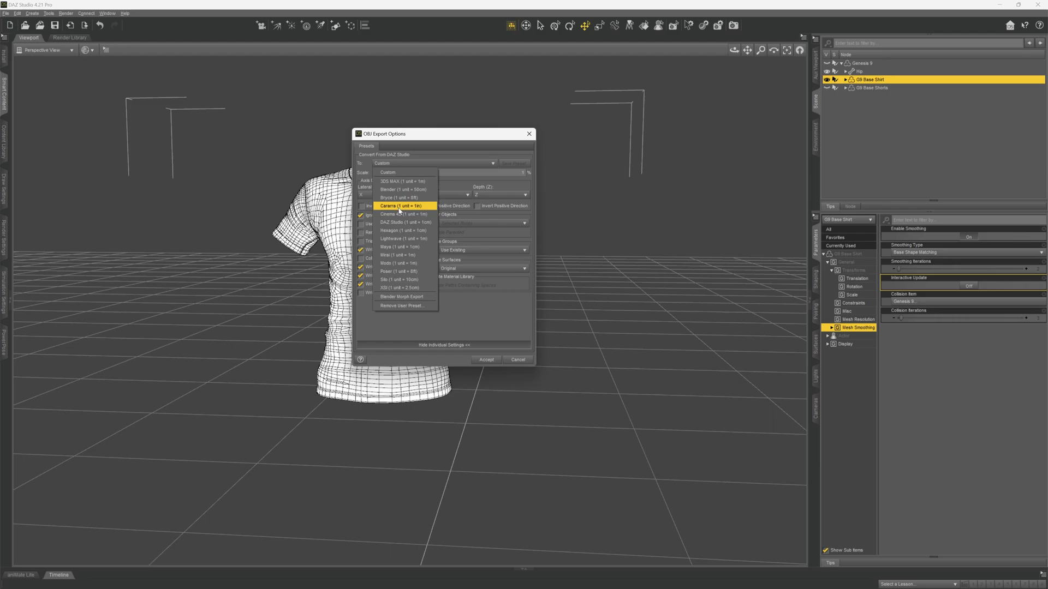
pyautogui.click(399, 184)
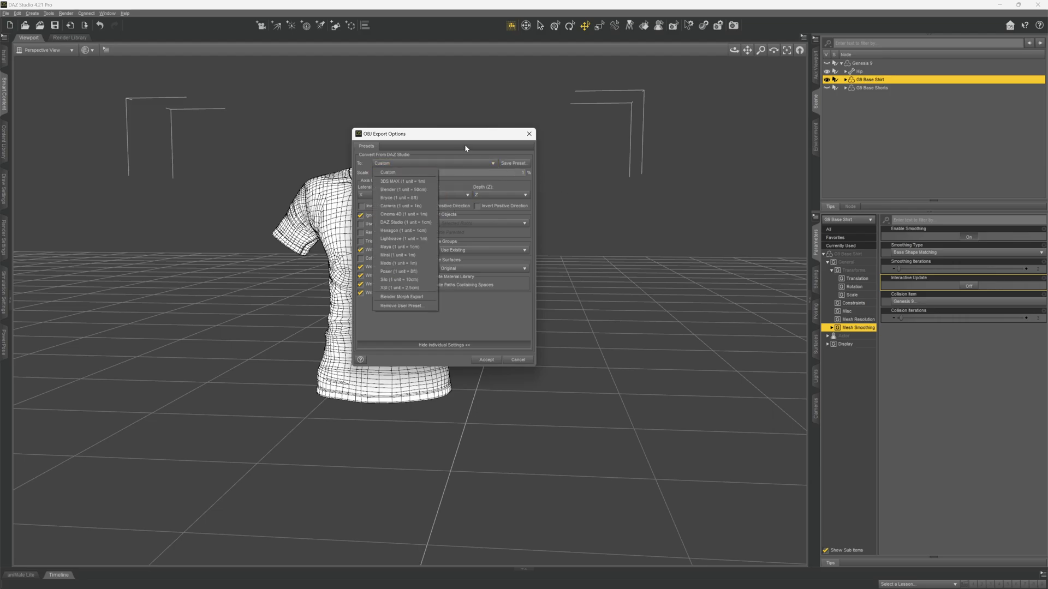
pyautogui.click(387, 172)
pyautogui.click(377, 285)
pyautogui.click(377, 286)
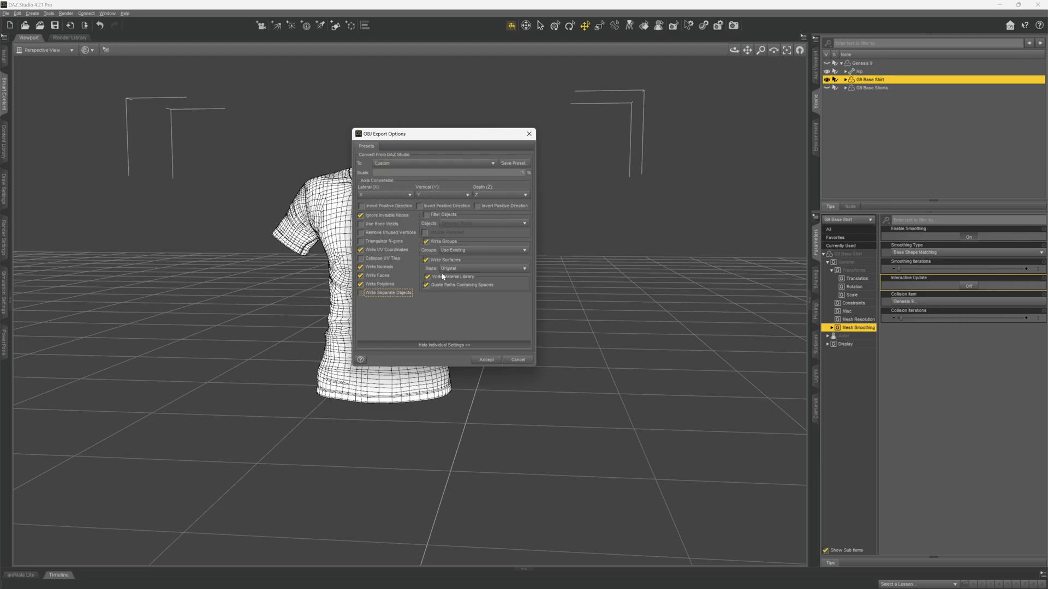
pyautogui.click(379, 295)
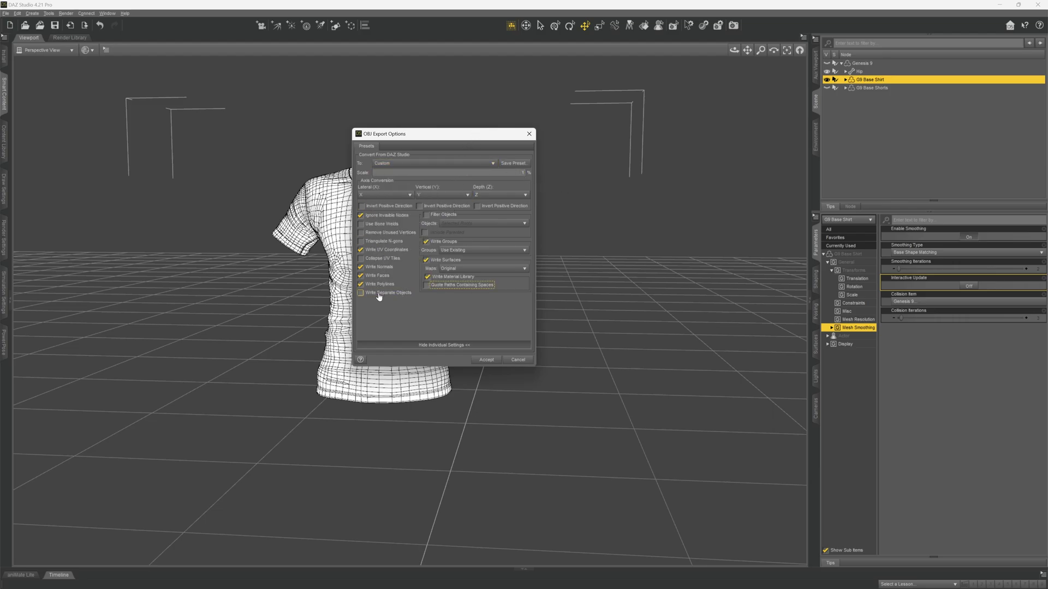
pyautogui.click(433, 279)
pyautogui.click(485, 360)
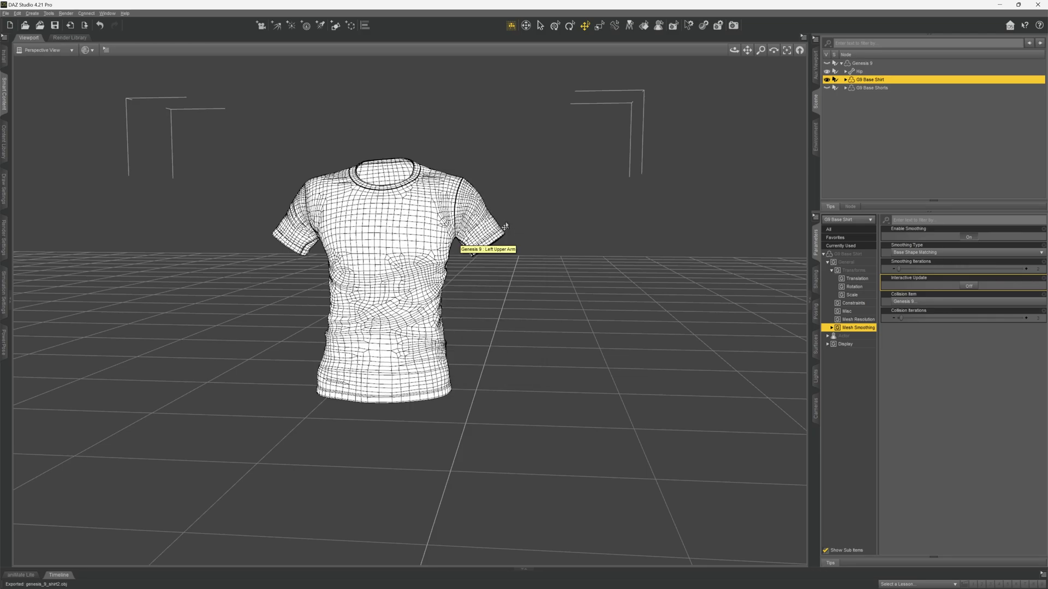
# Step: Switch to Blender, delete the old genesis_9_shirt object, and start an OBJ import
pyautogui.hotkey('alt', 'Tab')
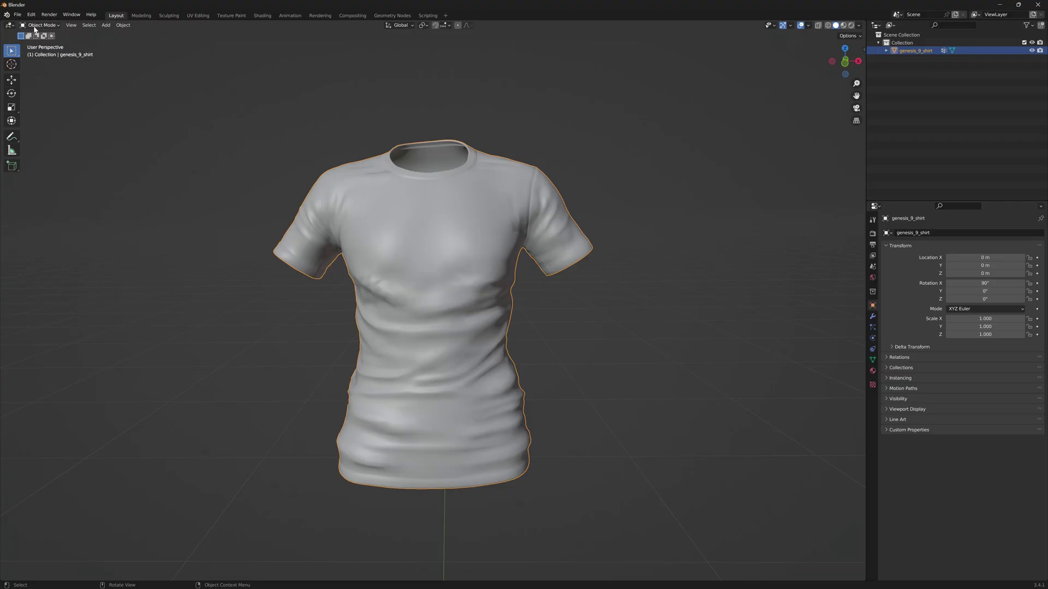
pyautogui.press('Delete')
pyautogui.click(17, 15)
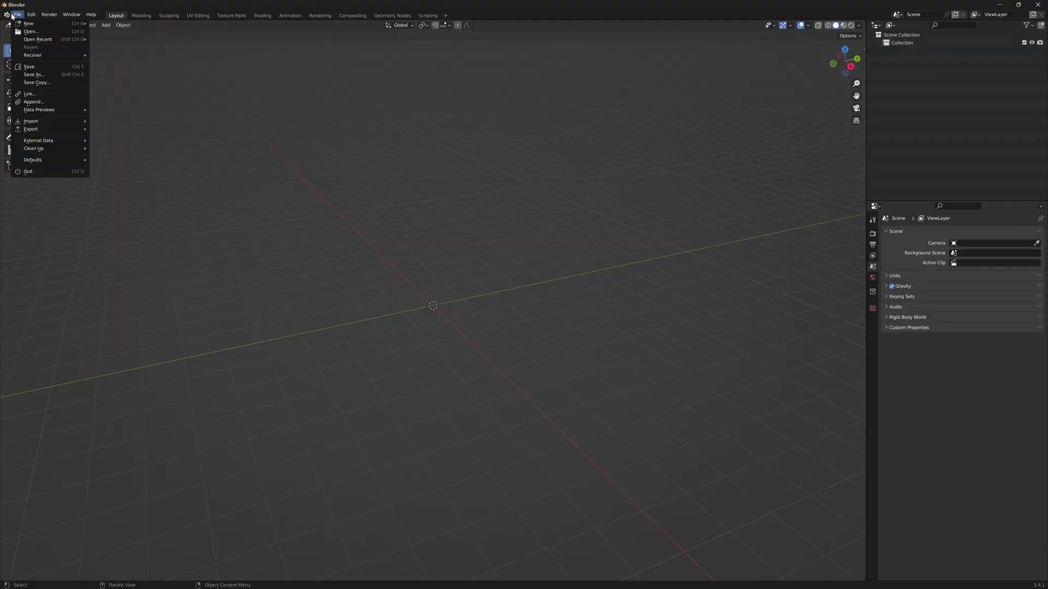
pyautogui.moveTo(46, 123)
pyautogui.click(119, 153)
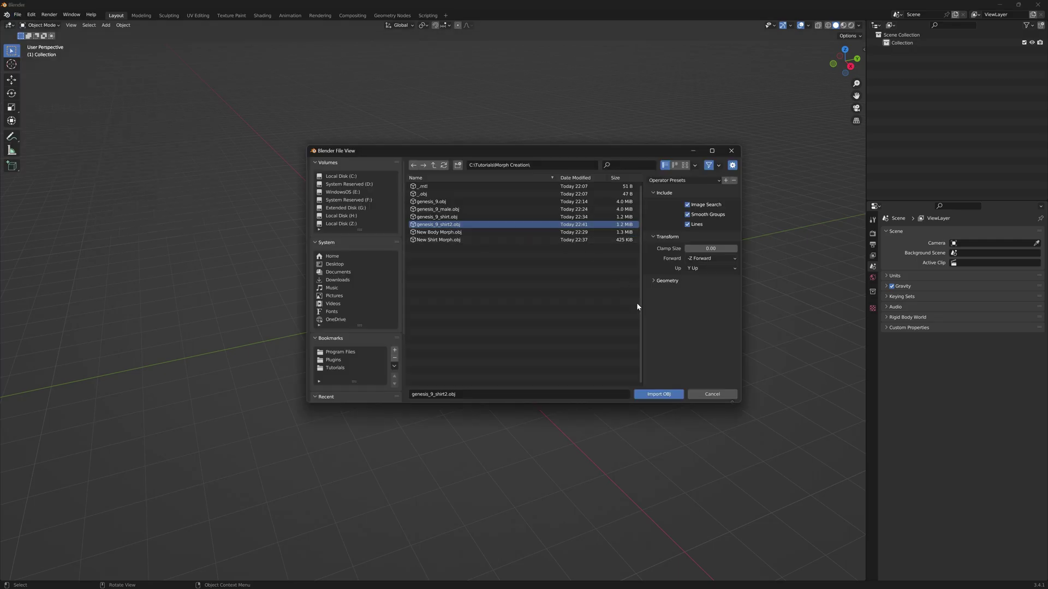
# Step: Import genesis_9_shirt2.obj with Image Search, Smooth Groups and Lines turned off and geometry set to Keep Vert Order
pyautogui.click(655, 222)
pyautogui.click(653, 205)
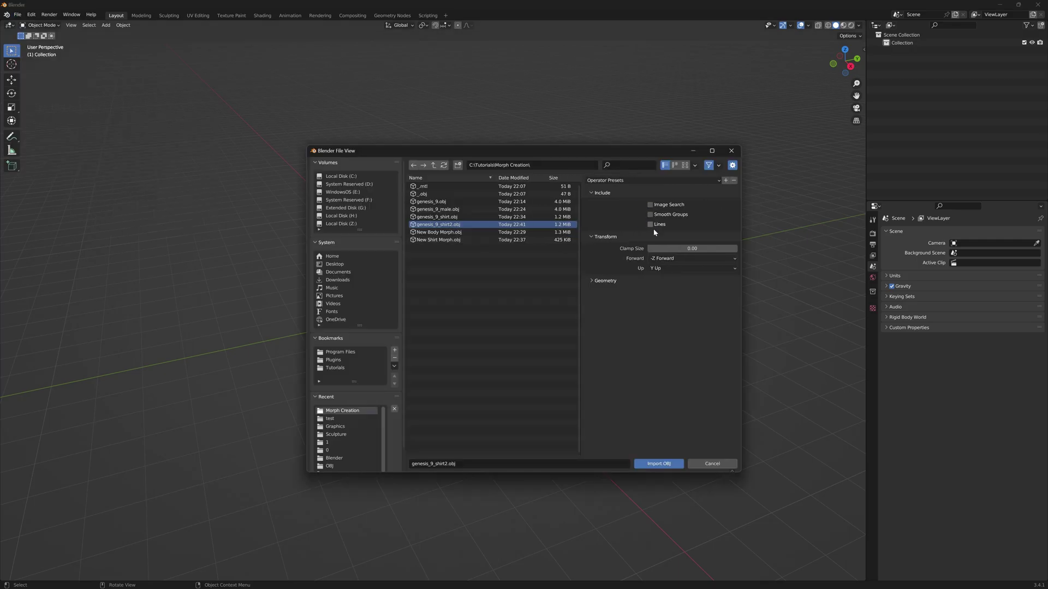
pyautogui.click(598, 280)
pyautogui.click(689, 294)
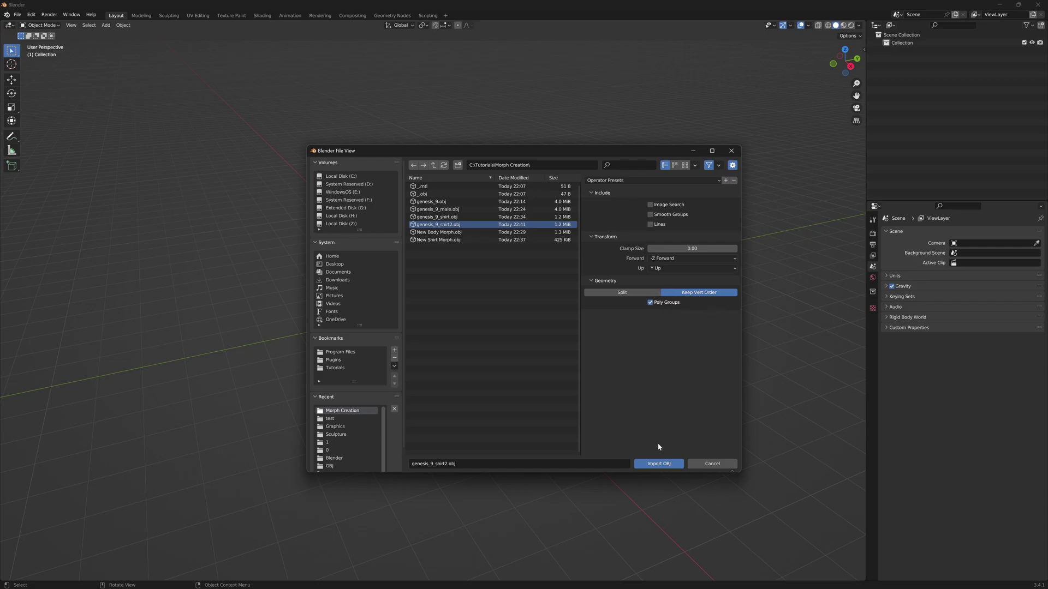
pyautogui.click(659, 463)
# Step: Sculpt wrinkles into the imported shirt mesh in Sculpt Mode
pyautogui.click(40, 25)
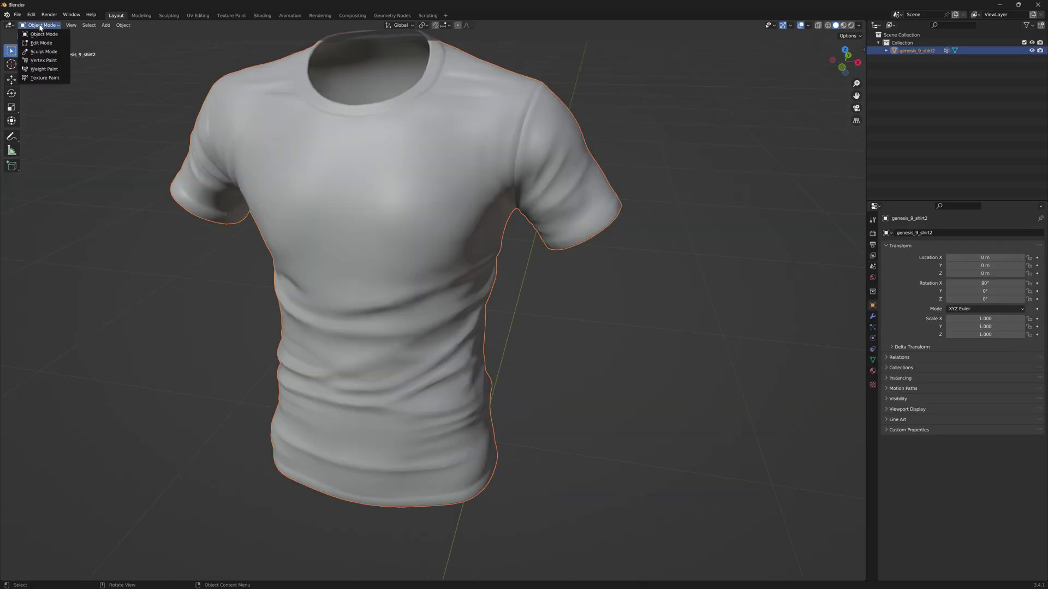
pyautogui.click(44, 52)
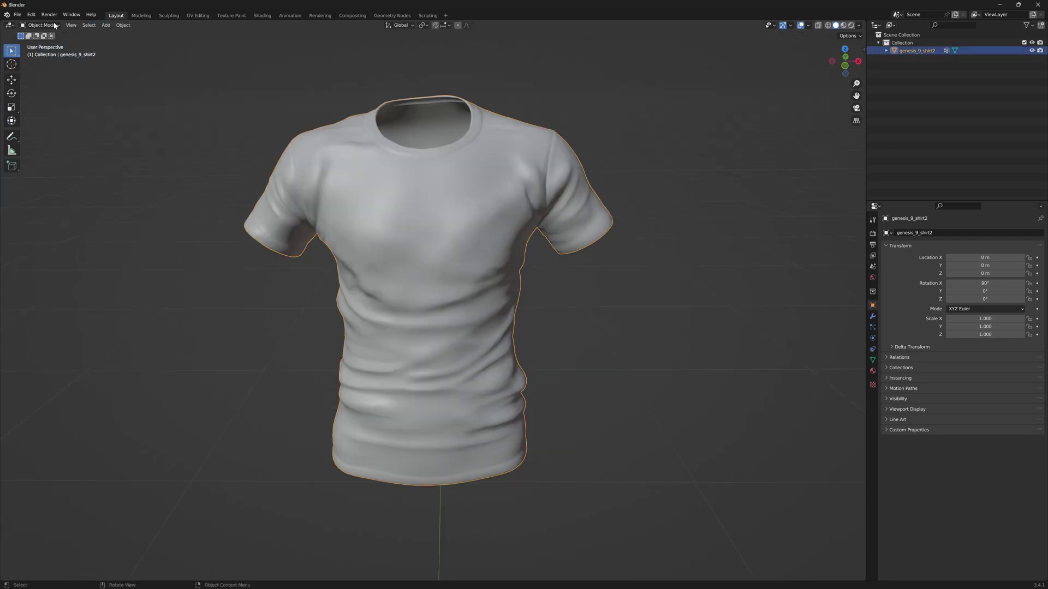
# Step: Start an OBJ export of the sculpted shirt with the file name Shirt Wreakles.obj
pyautogui.click(17, 15)
pyautogui.moveTo(38, 131)
pyautogui.click(120, 168)
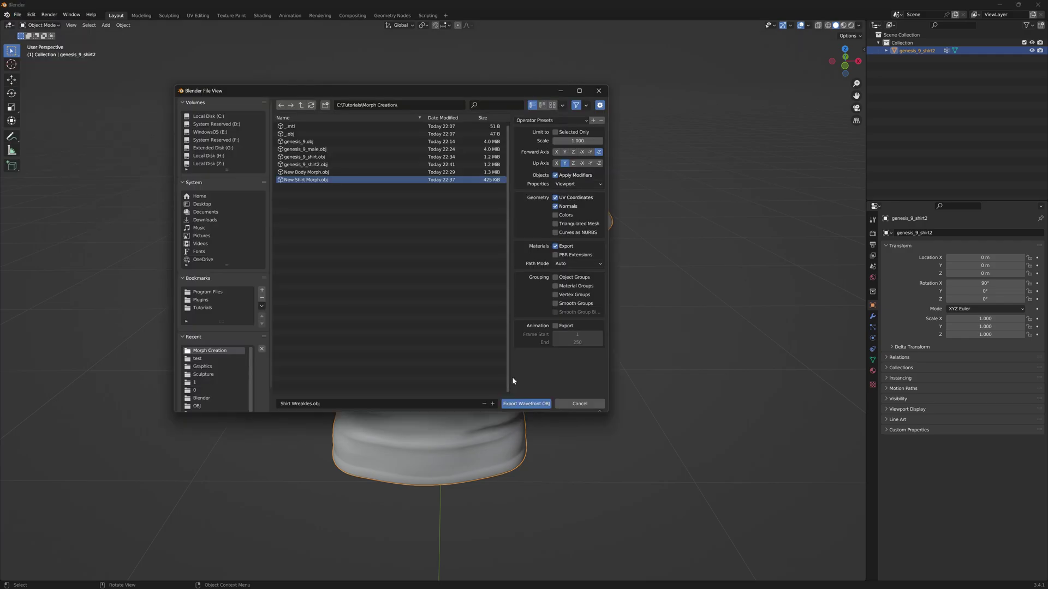
# Step: Turn off UV Coordinates, Apply Modifiers, Normals and material export, set the scale to 100, and export the OBJ
pyautogui.click(563, 197)
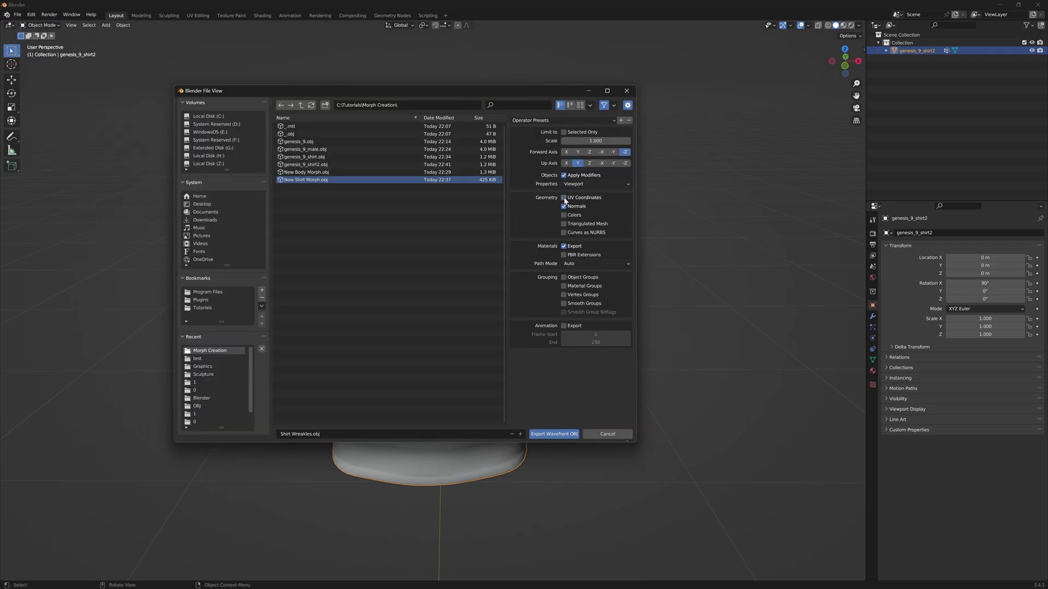
pyautogui.click(564, 175)
pyautogui.click(563, 206)
pyautogui.click(563, 246)
pyautogui.click(606, 143)
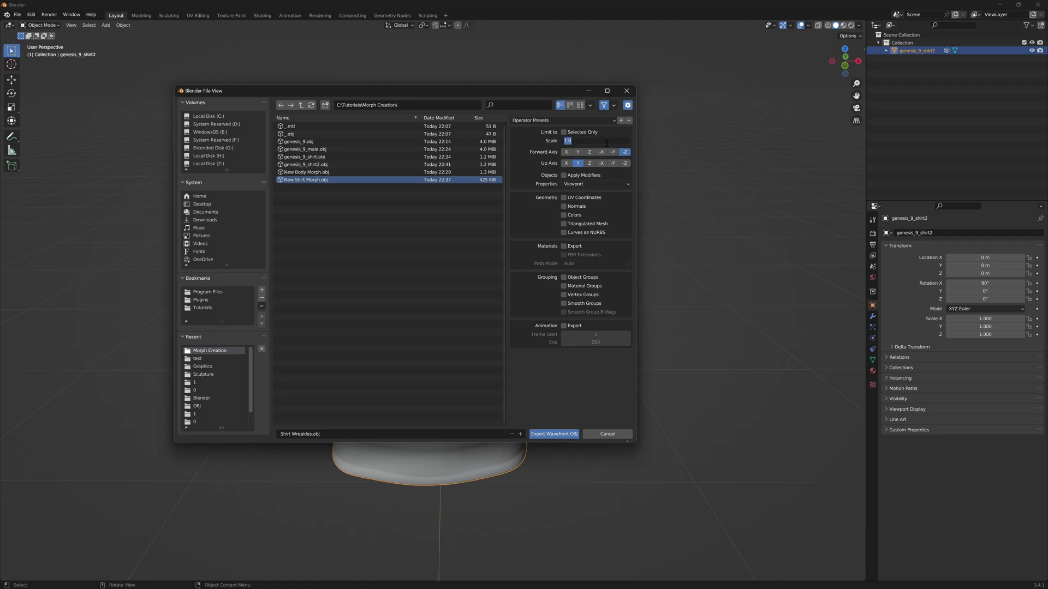
pyautogui.write('1.')
pyautogui.write('00')
pyautogui.press('Return')
pyautogui.press('Return')
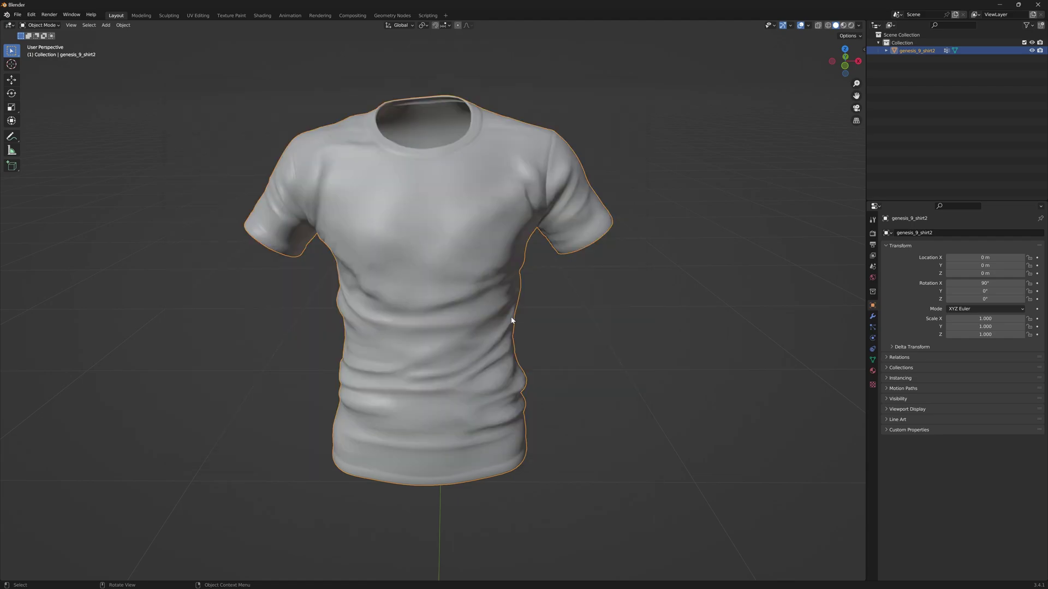
# Step: Switch to DAZ Studio and choose Shirt Wreakles.obj as the morph file for the G9 Base Shirt in Morph Loader Pro
pyautogui.hotkey('alt', 'Tab')
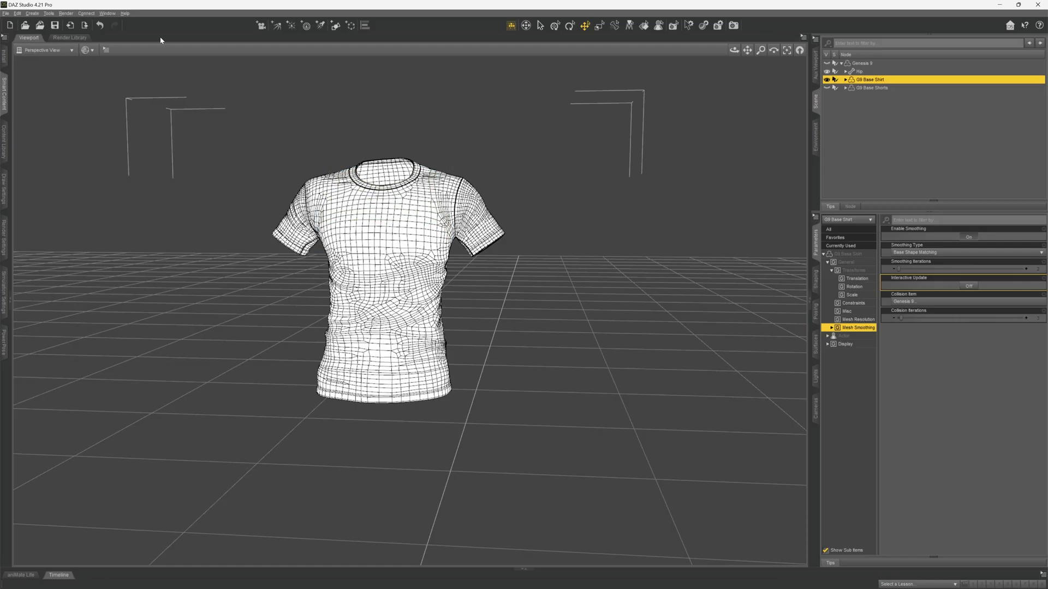
pyautogui.click(18, 13)
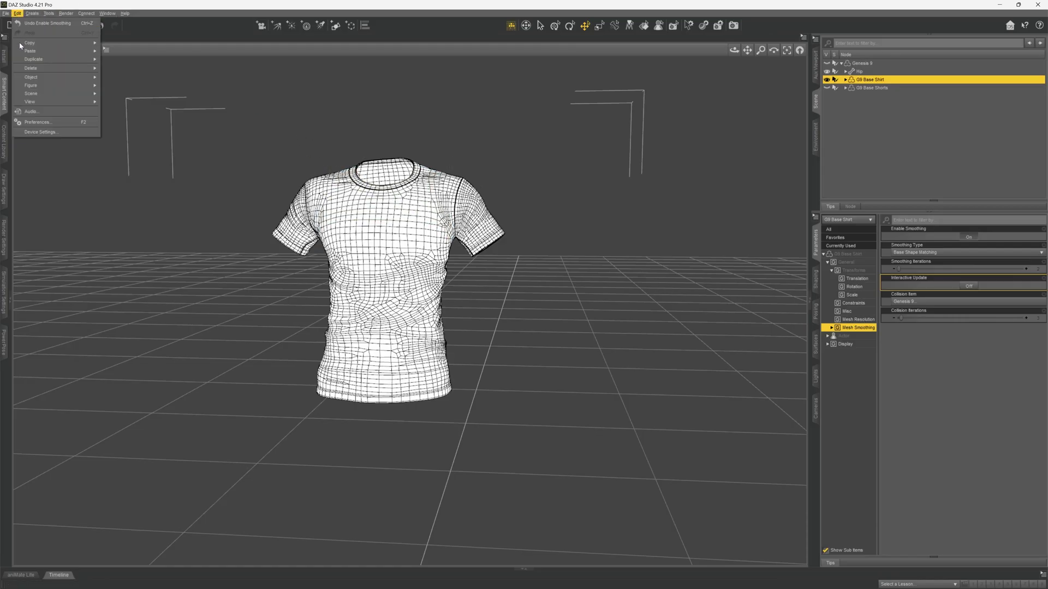
pyautogui.moveTo(37, 78)
pyautogui.click(144, 97)
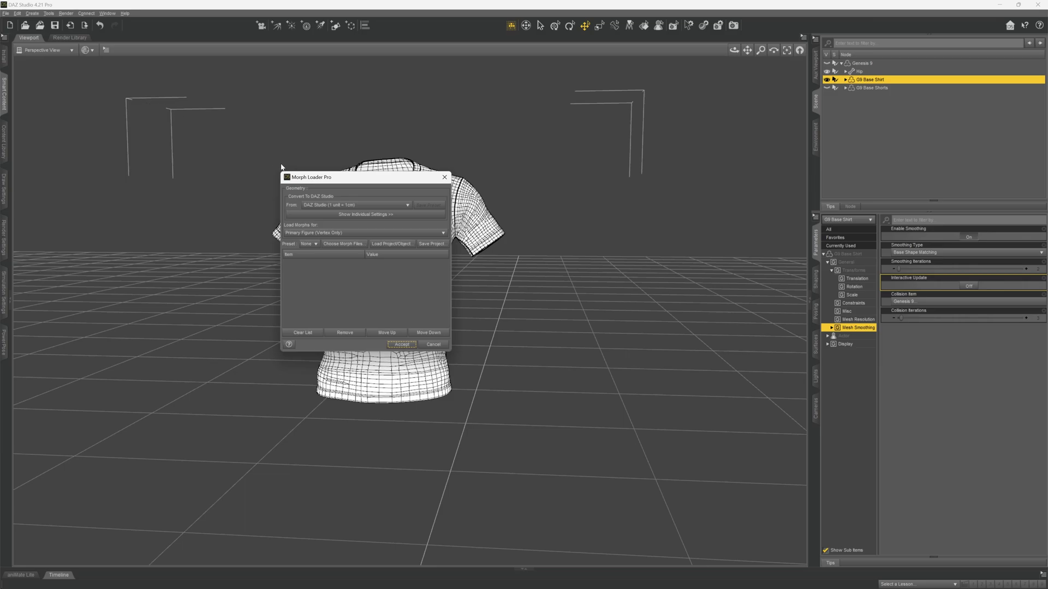
pyautogui.click(388, 216)
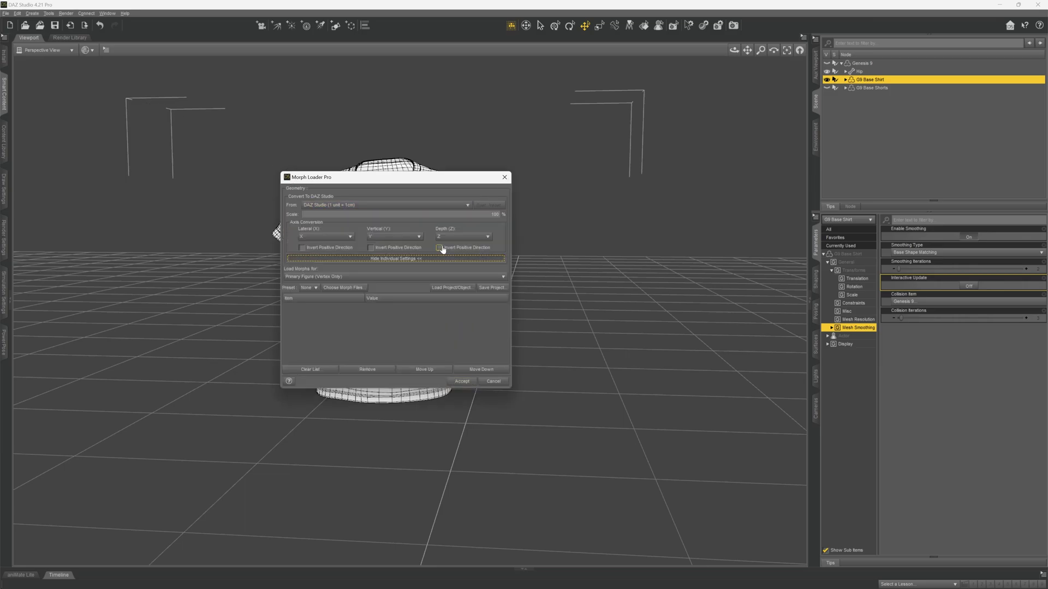
pyautogui.click(349, 288)
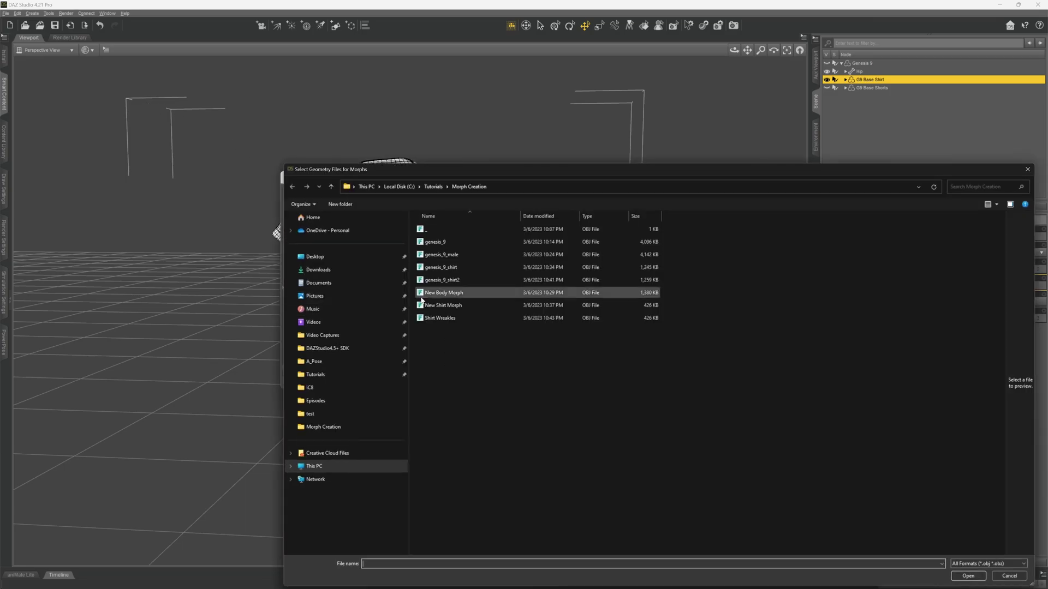
pyautogui.doubleClick(434, 318)
pyautogui.doubleClick(303, 307)
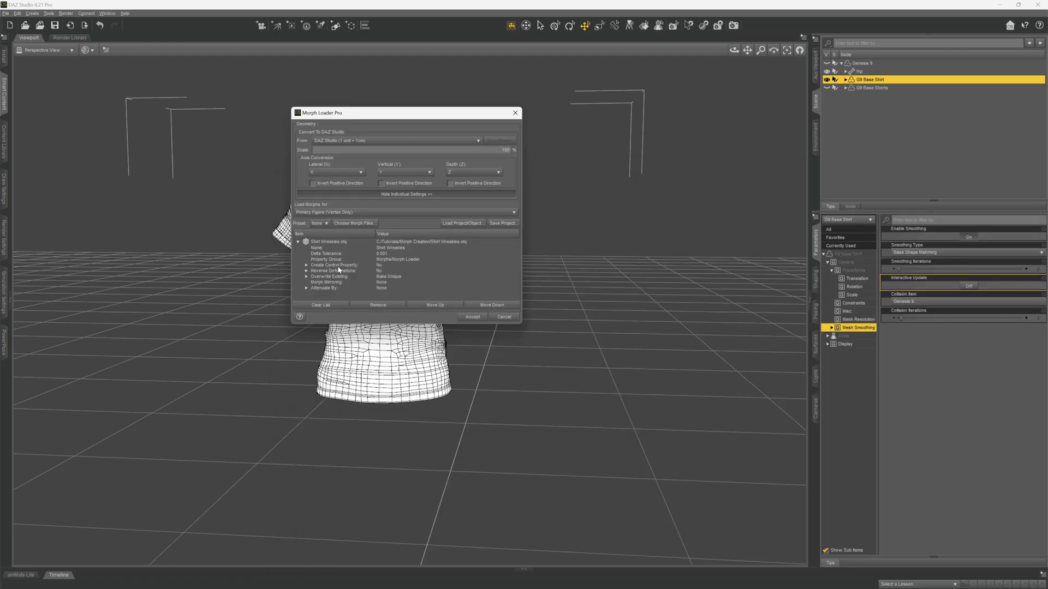
# Step: Set Create Control Property and Reverse Deformations to Yes, keep Overwrite Existing at Make Unique, and load the morph
pyautogui.click(377, 265)
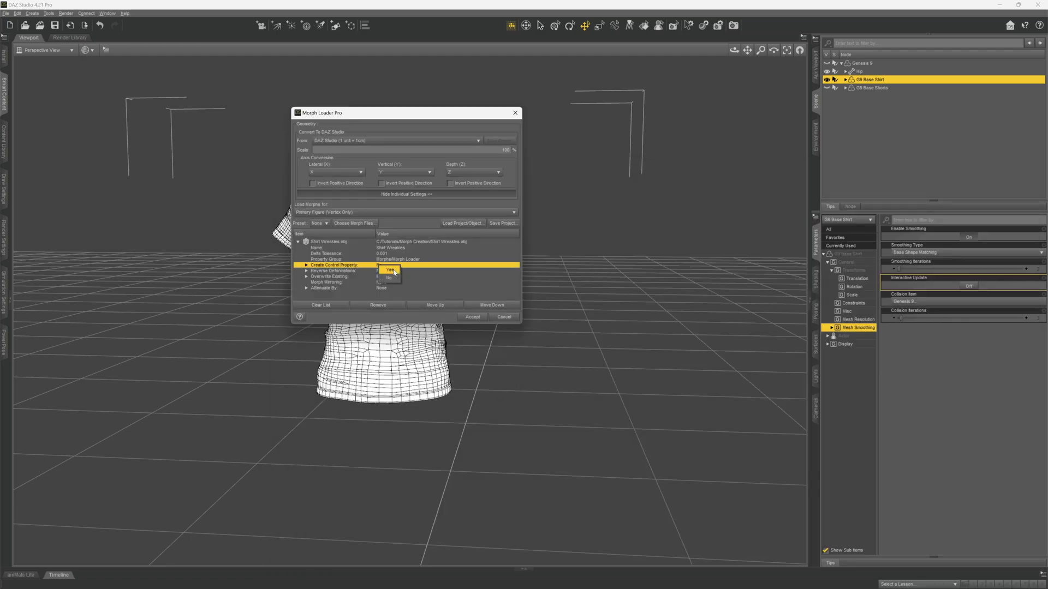
pyautogui.click(394, 273)
pyautogui.click(381, 272)
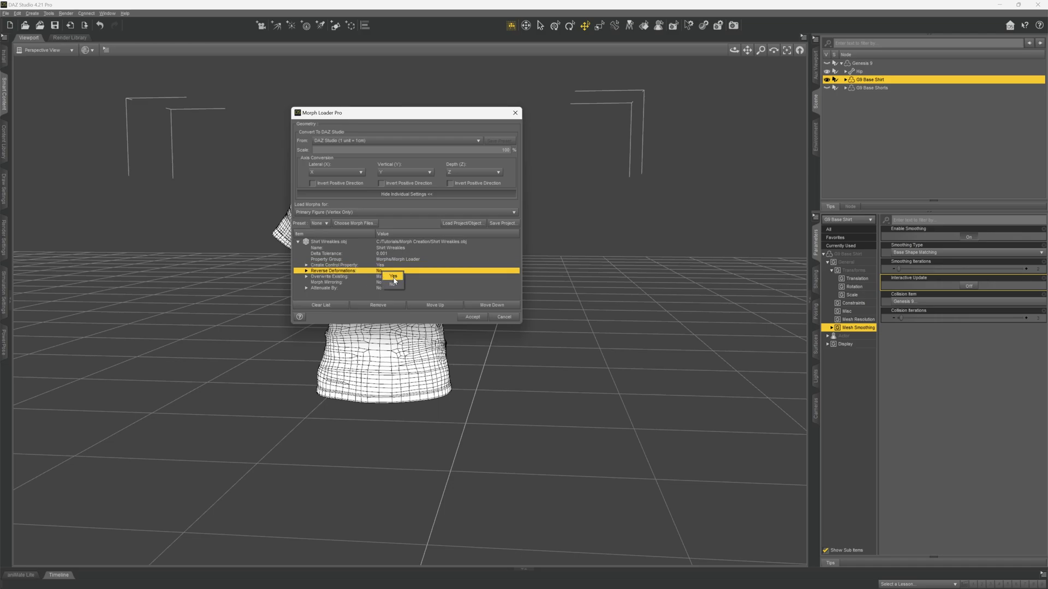
pyautogui.click(393, 278)
pyautogui.click(307, 277)
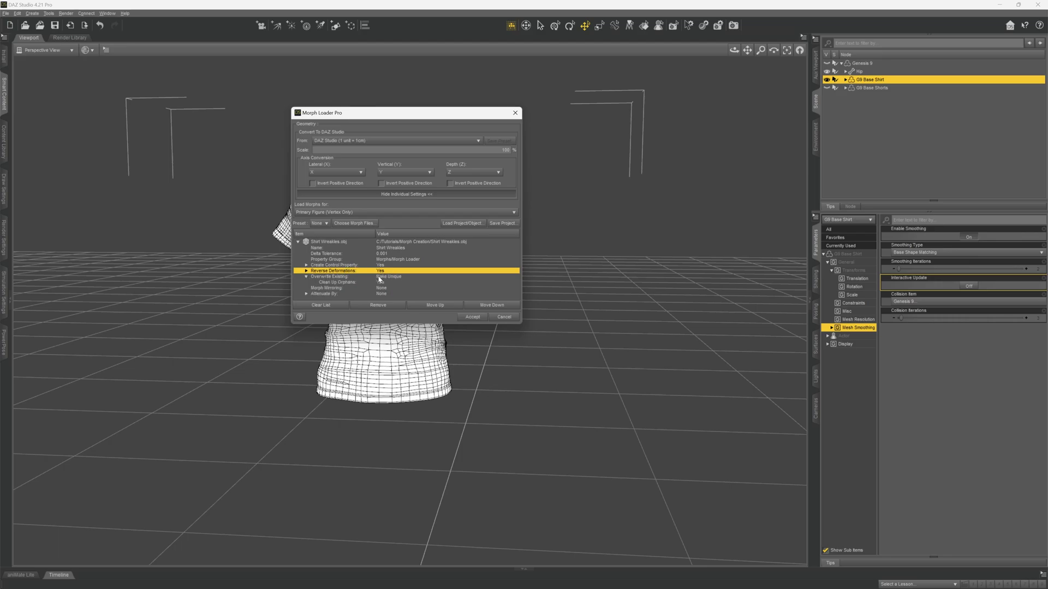
pyautogui.click(389, 278)
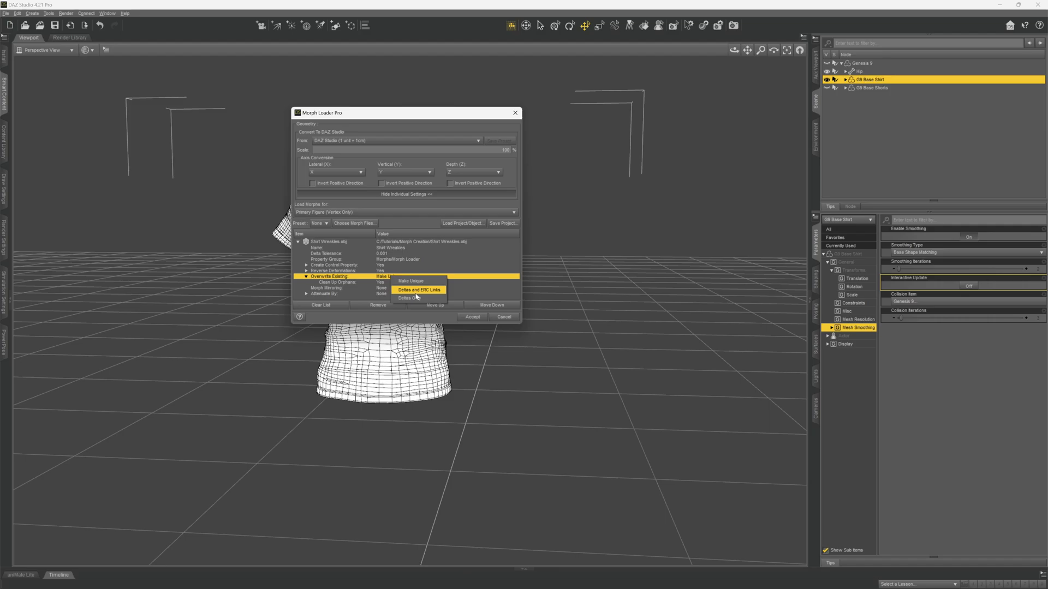
pyautogui.click(427, 298)
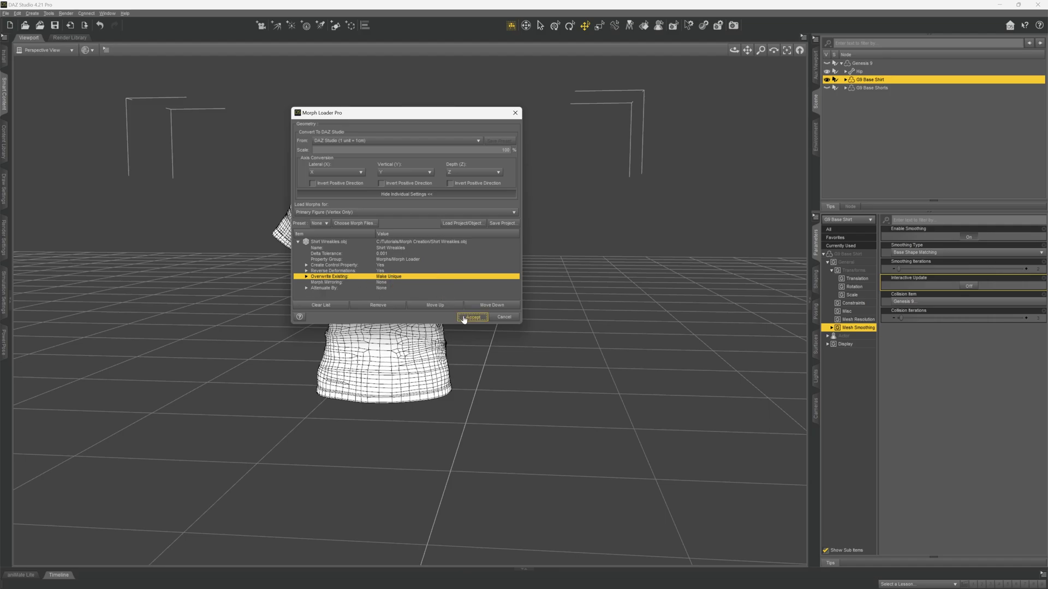
pyautogui.click(473, 316)
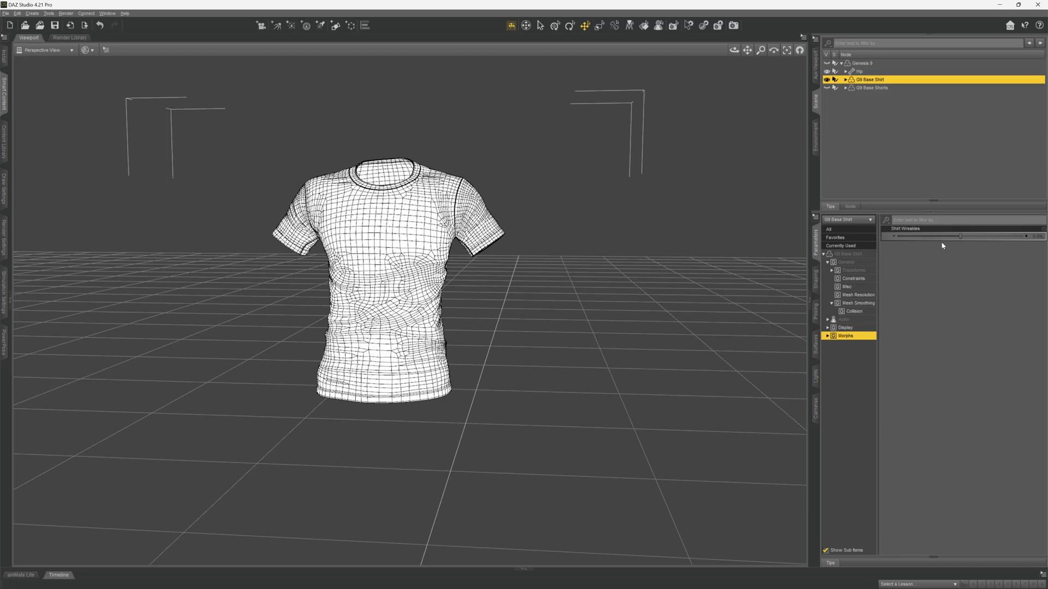
# Step: Dial the Shirt Wreakles morph to 100% and set its minimum limit to 0 in the parameter settings
pyautogui.moveTo(959, 238); pyautogui.dragTo(1034, 240)
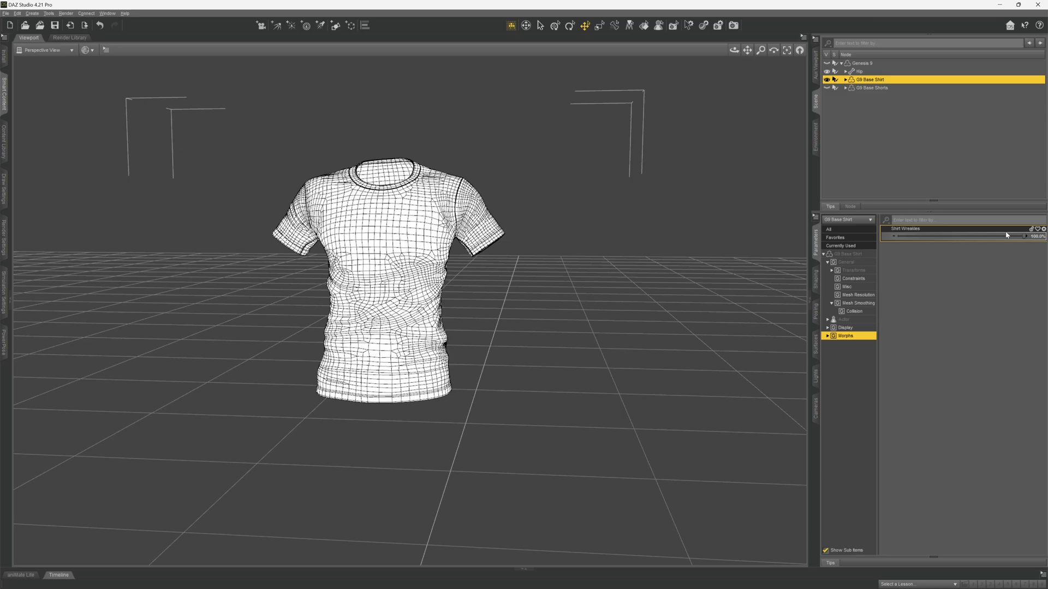
pyautogui.click(1043, 229)
pyautogui.click(1018, 236)
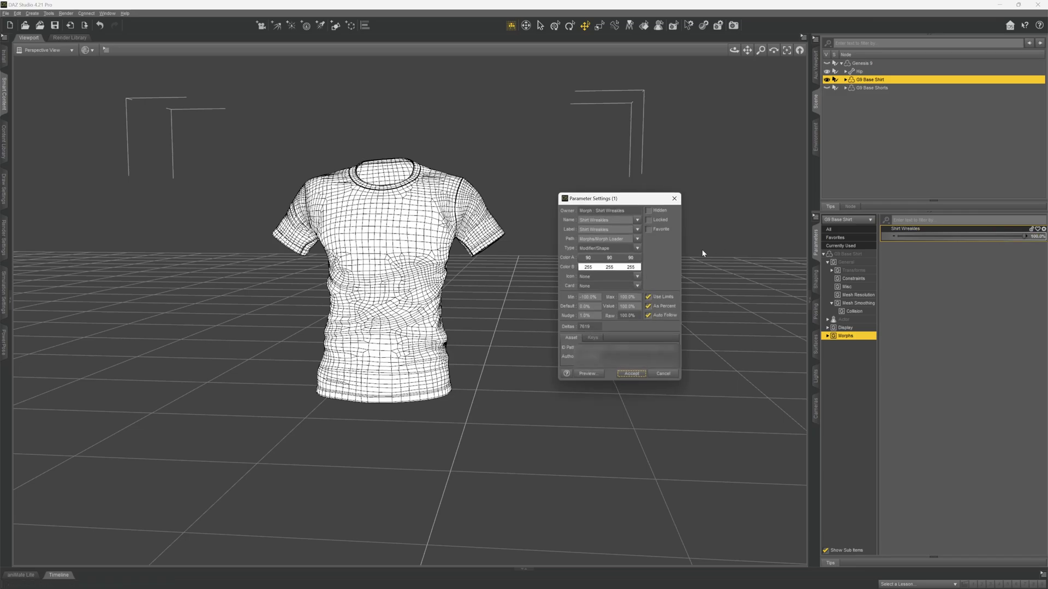
pyautogui.tripleClick(592, 297)
pyautogui.write('0')
pyautogui.click(631, 374)
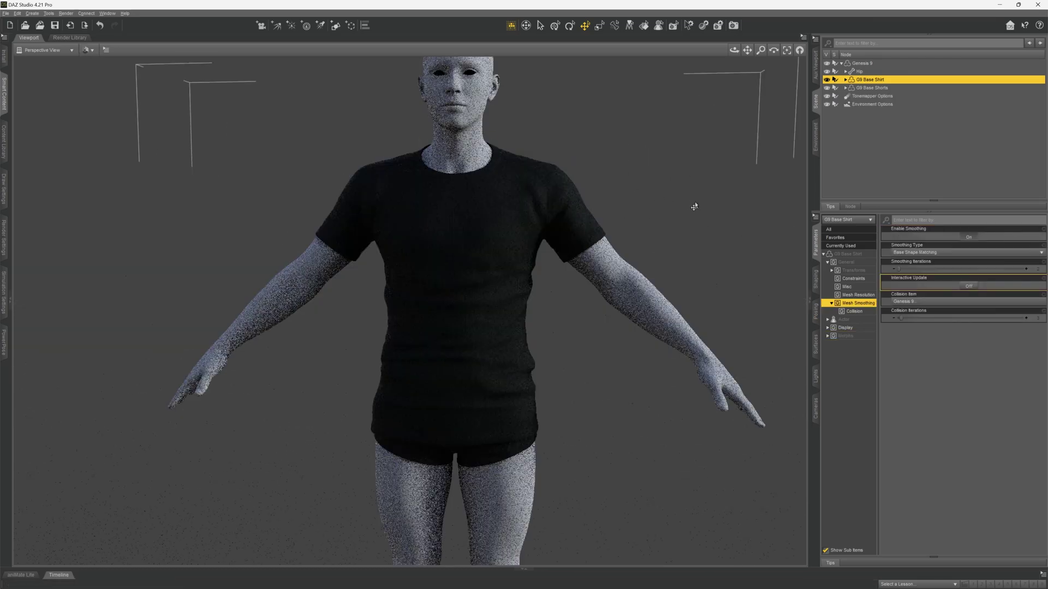
# Step: Examine the wrinkled shirt on the rendered figure from a slight angle and clear the selection
pyautogui.keyDown('alt'); pyautogui.moveTo(678, 201); pyautogui.dragTo(650, 203); pyautogui.keyUp('alt')
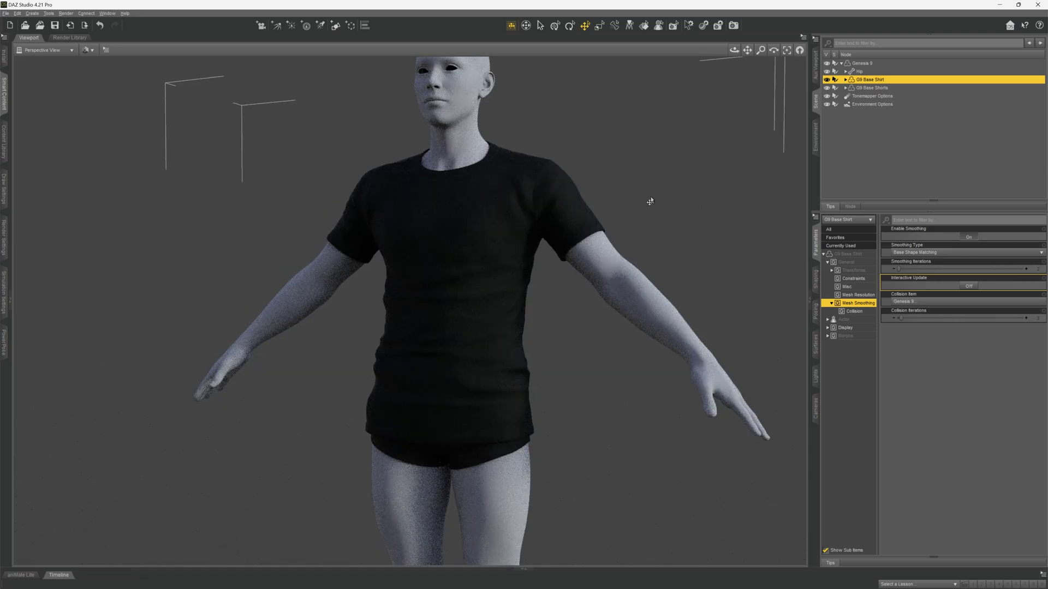
pyautogui.click(712, 155)
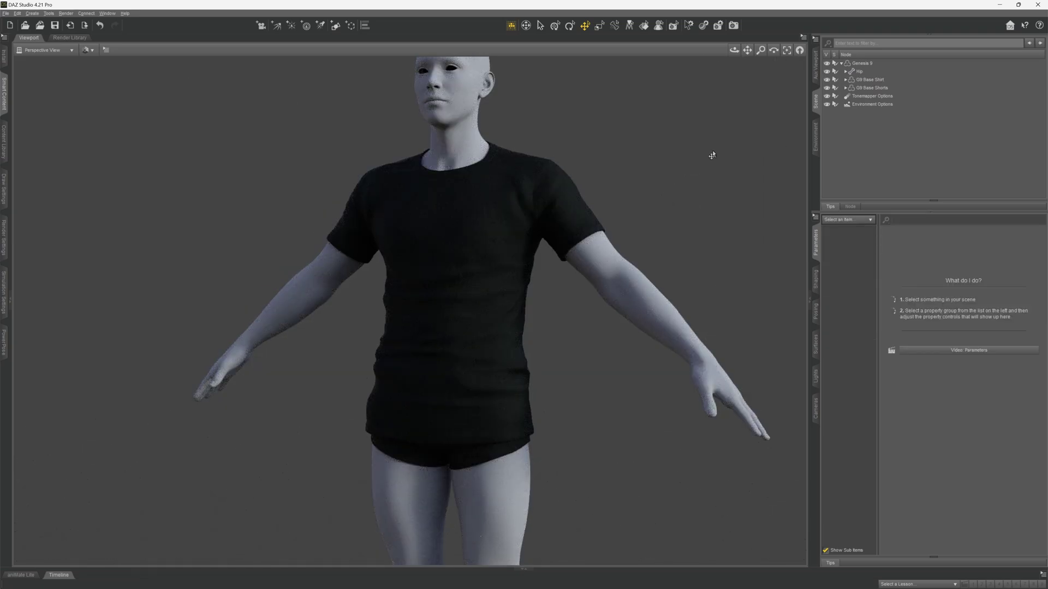